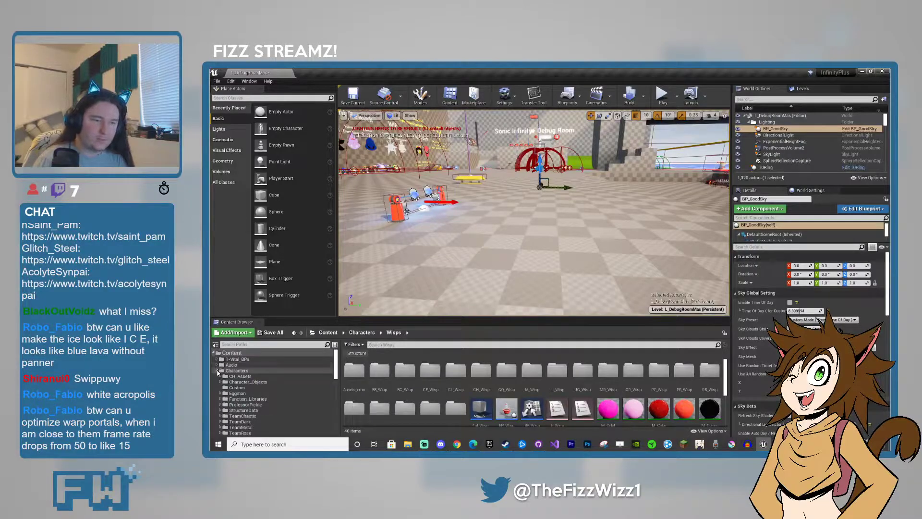
Step: Open the W_GameHUD widget blueprint from the 01-HUD folder inside Widgets
click(249, 433)
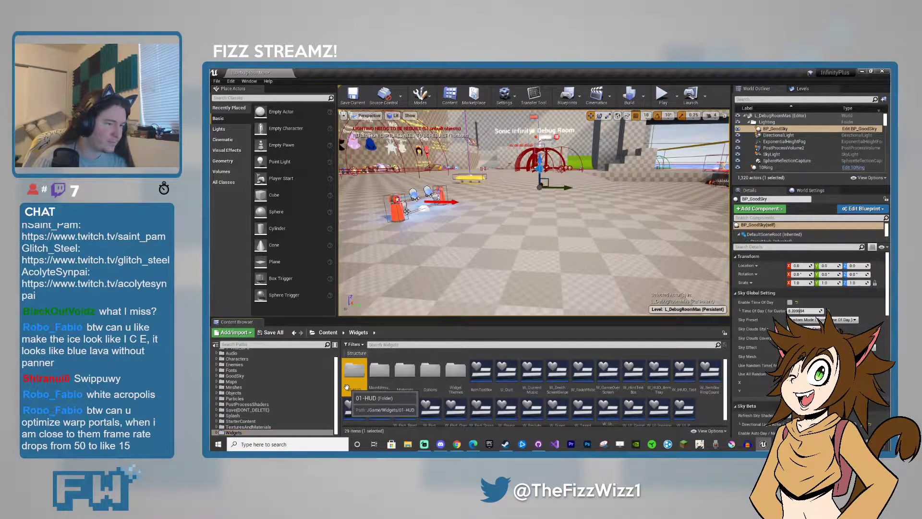
double_click(360, 391)
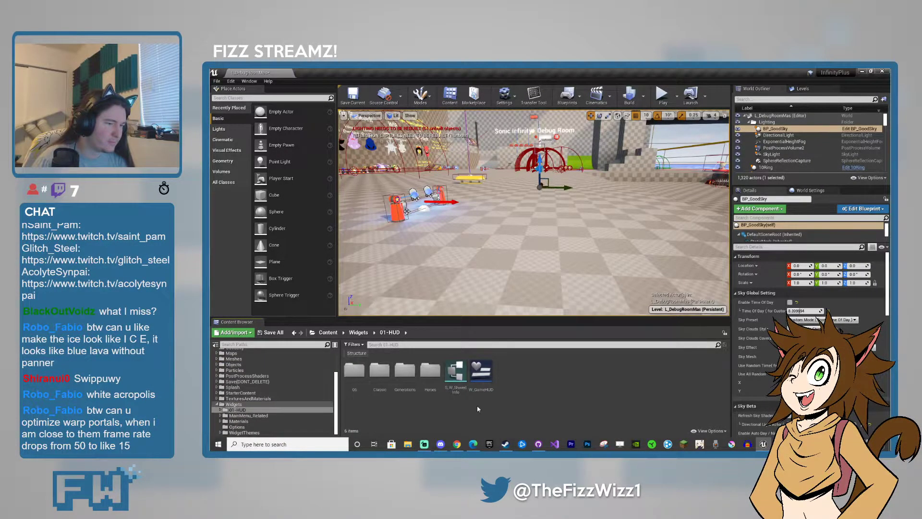
double_click(480, 378)
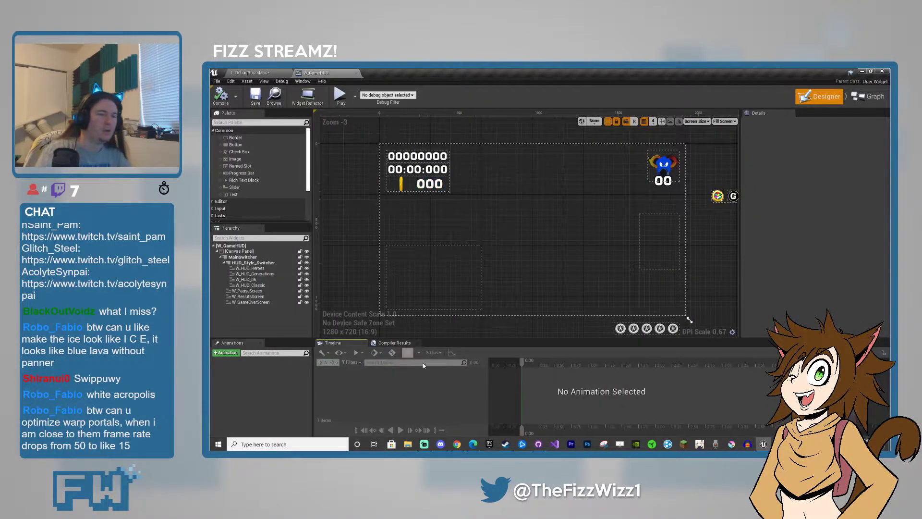
Step: Set the default value of the TEST_Theme variable in the W_GameHUD graph to SONIC 06 and compile the widget
click(249, 264)
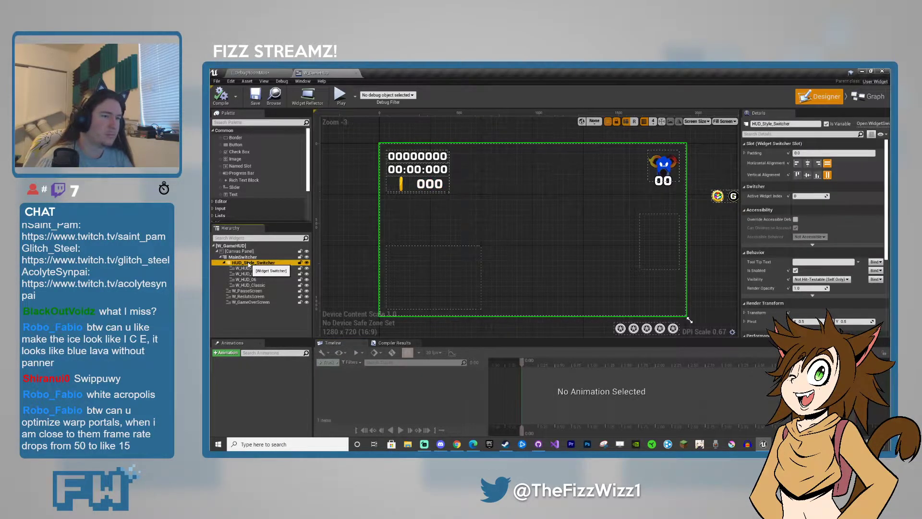
click(869, 96)
scroll(236, 269, down, 1)
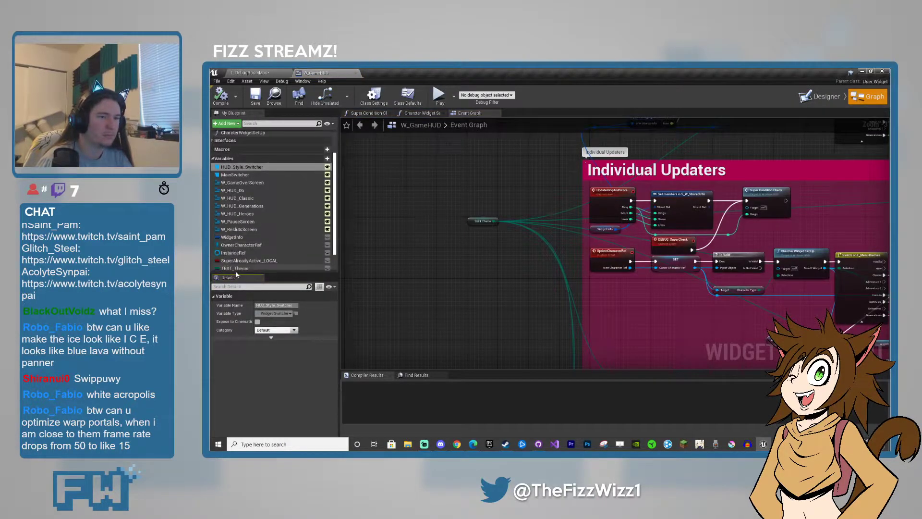
scroll(237, 259, down, 2)
click(235, 243)
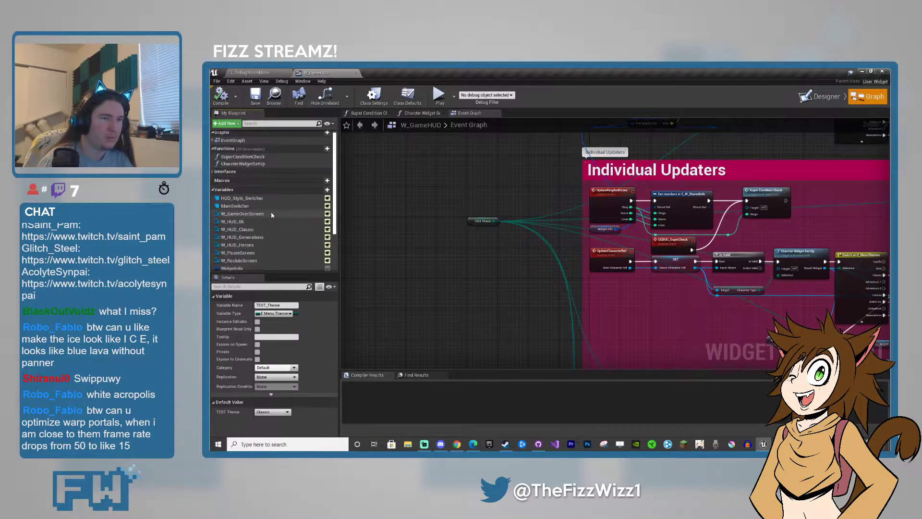
click(286, 313)
click(287, 313)
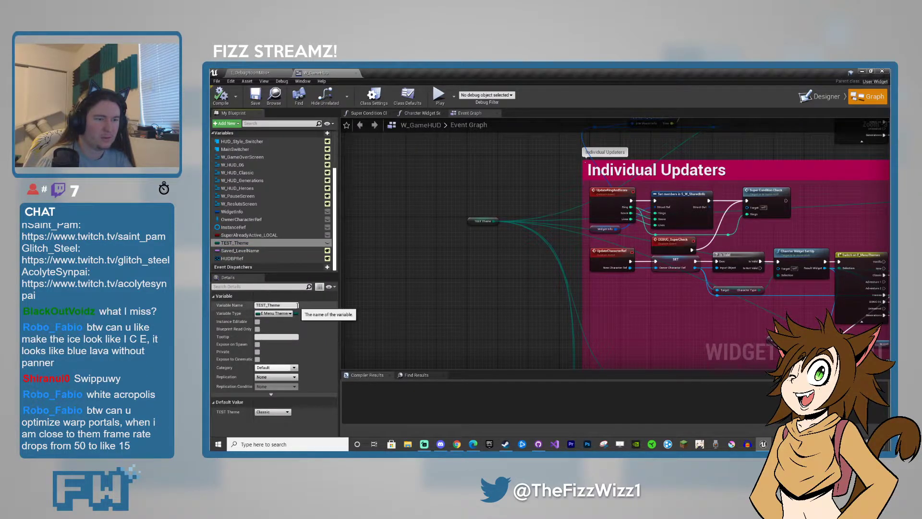
click(280, 413)
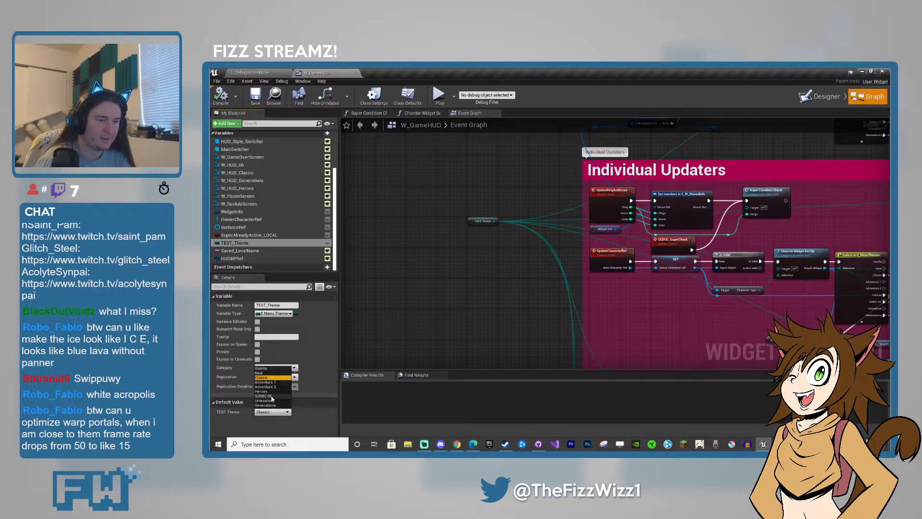
click(271, 396)
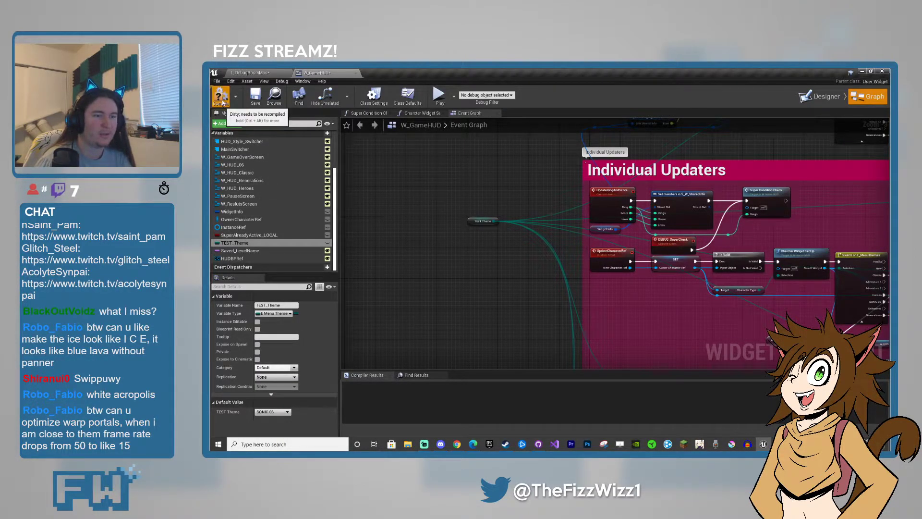
Step: Play the debug room level in fullscreen and run Sonic around to check the SONIC 06 HUD
click(258, 72)
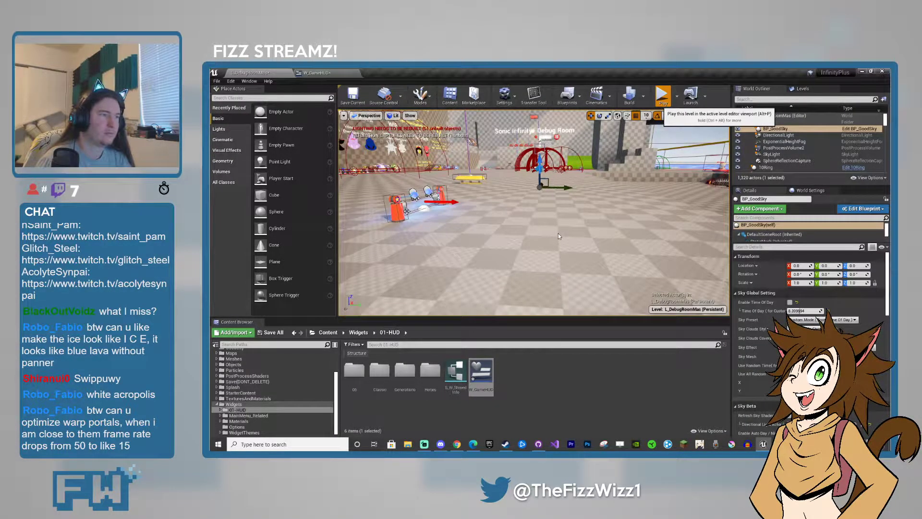
key(alt+p)
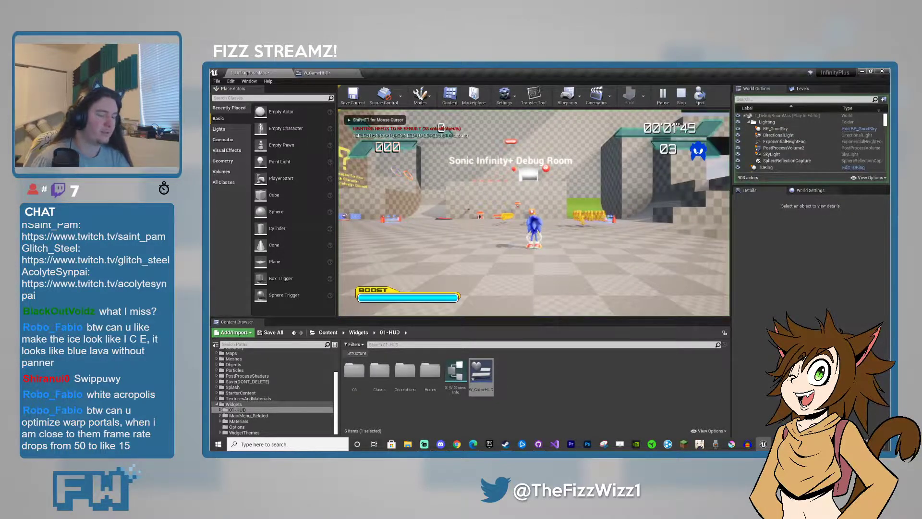
key(F11)
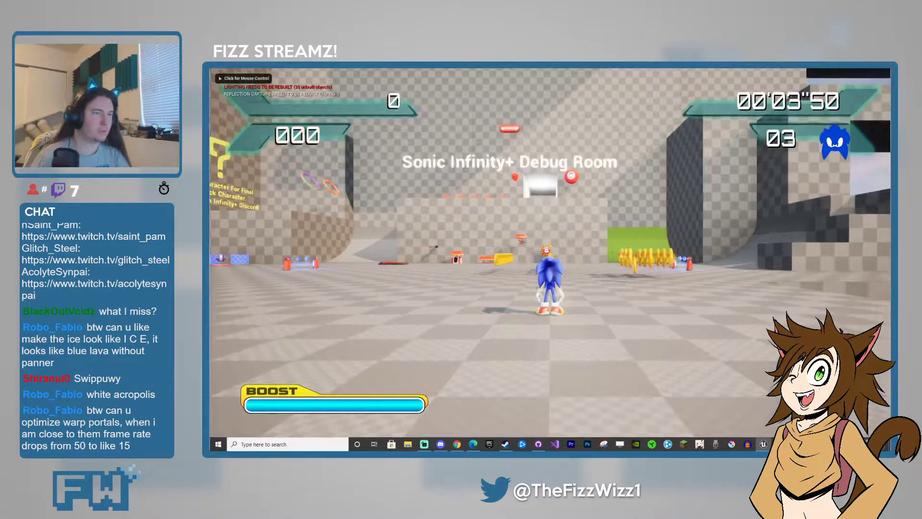
key(w)
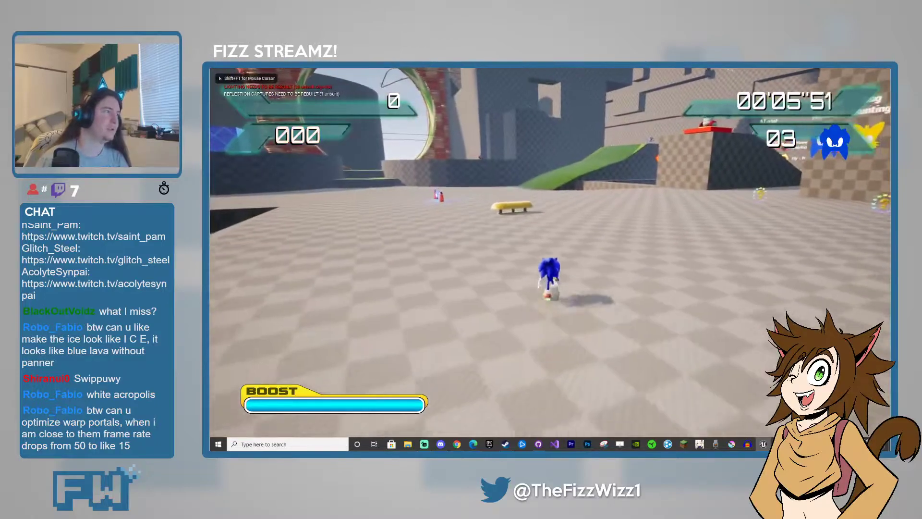
key(w)
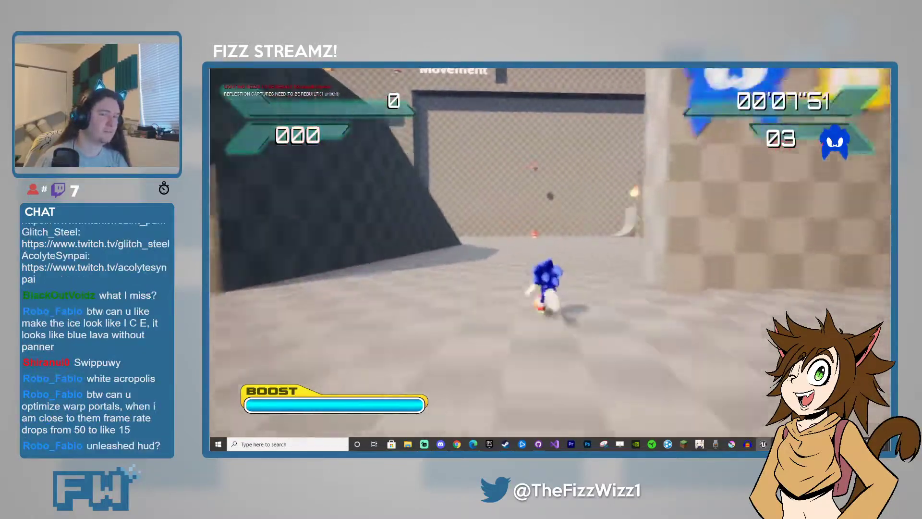
key(w)
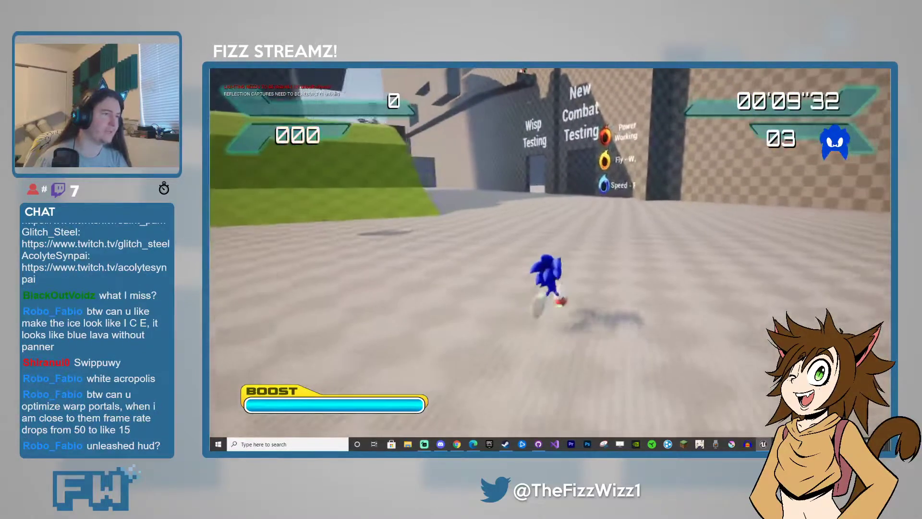
key(w)
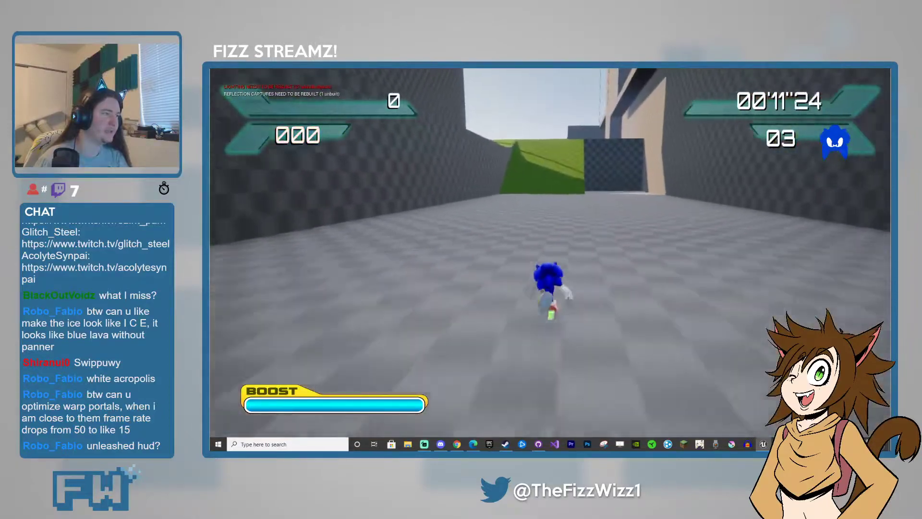
key(w)
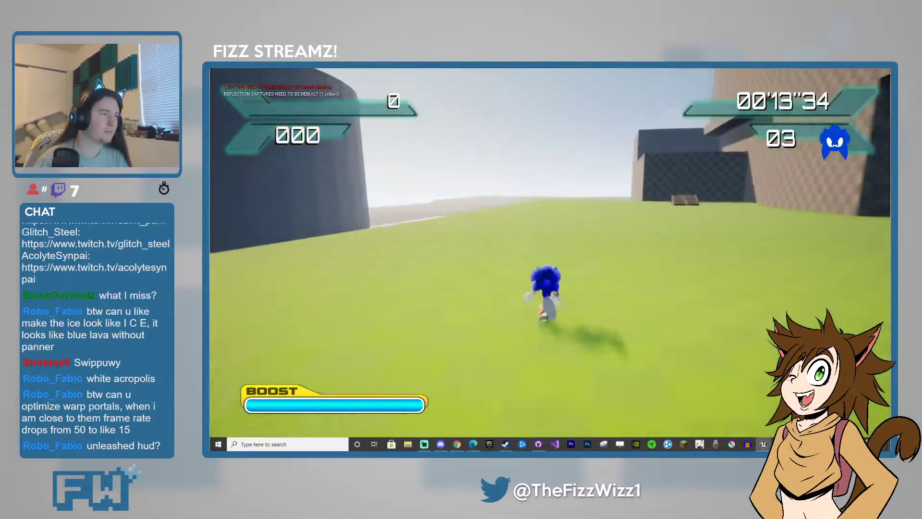
key(w)
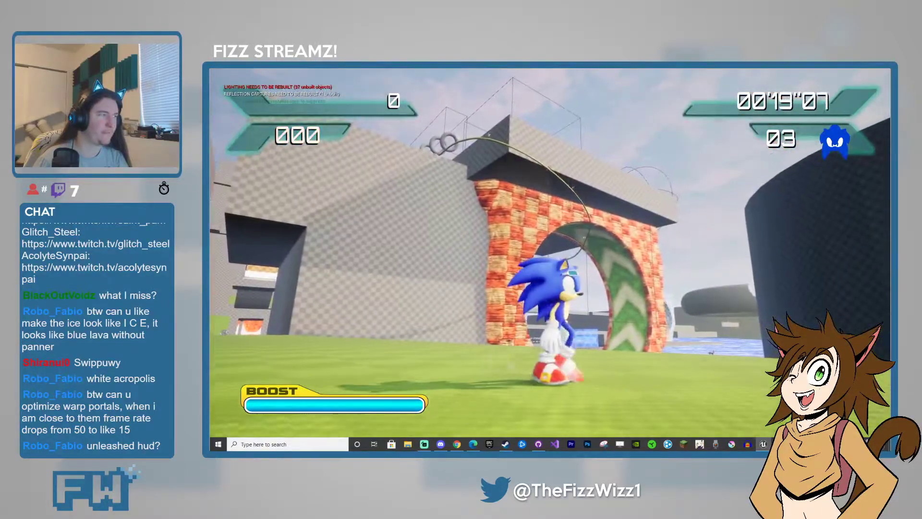
key(w)
key(w)
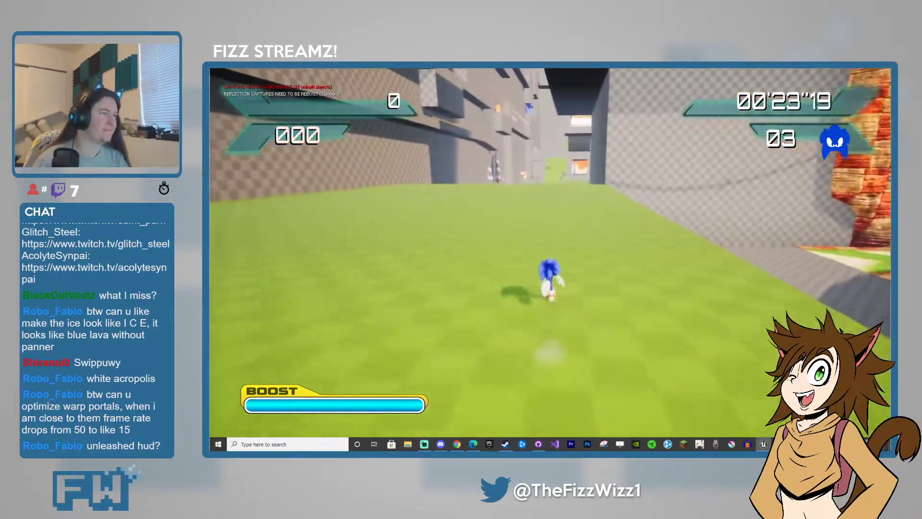
key(d)
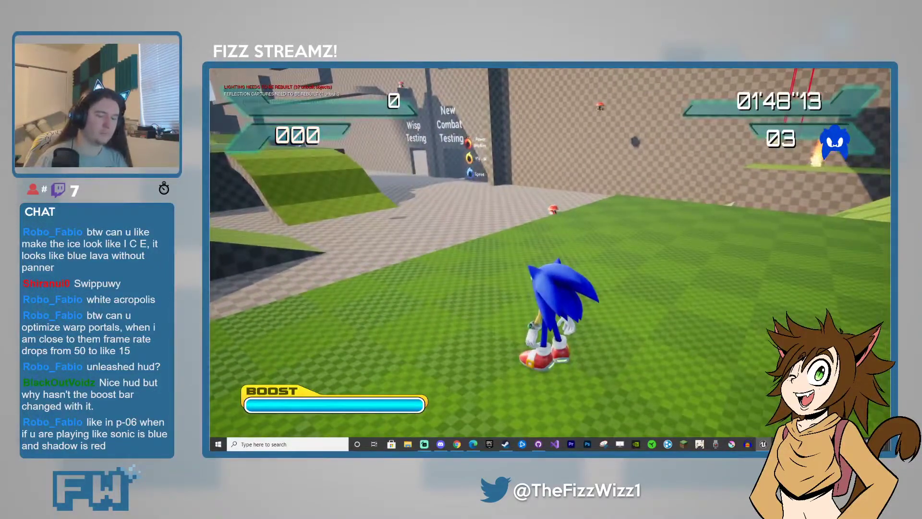
Step: Switch the playable character to Tails, Knuckles and Silver in turn to compare their HUD icons and gauges
key(2)
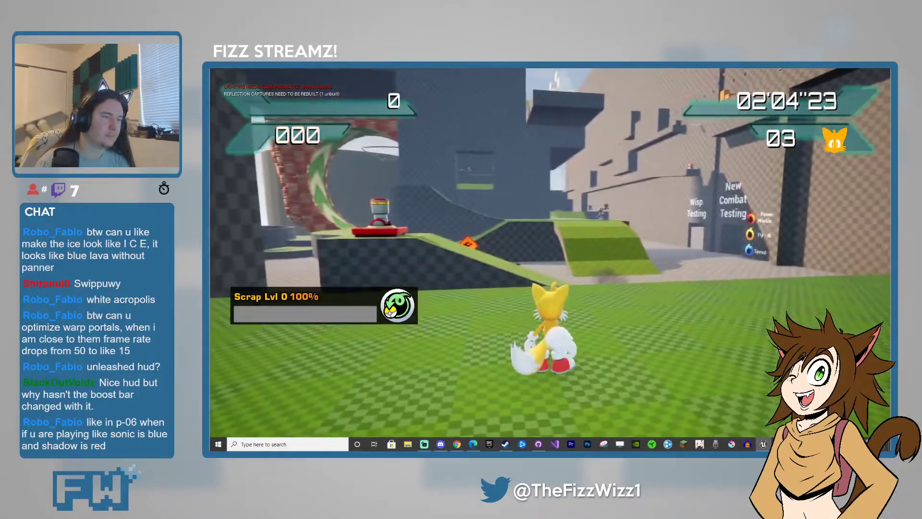
key(3)
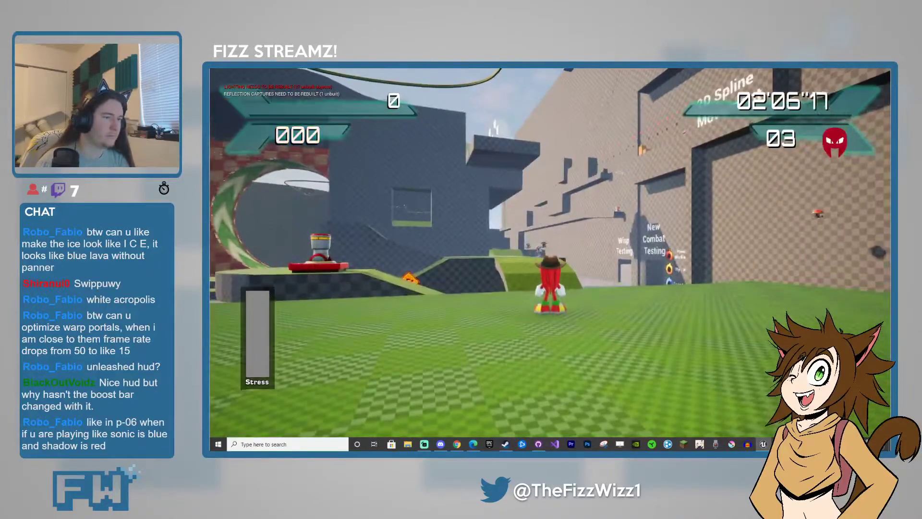
key(4)
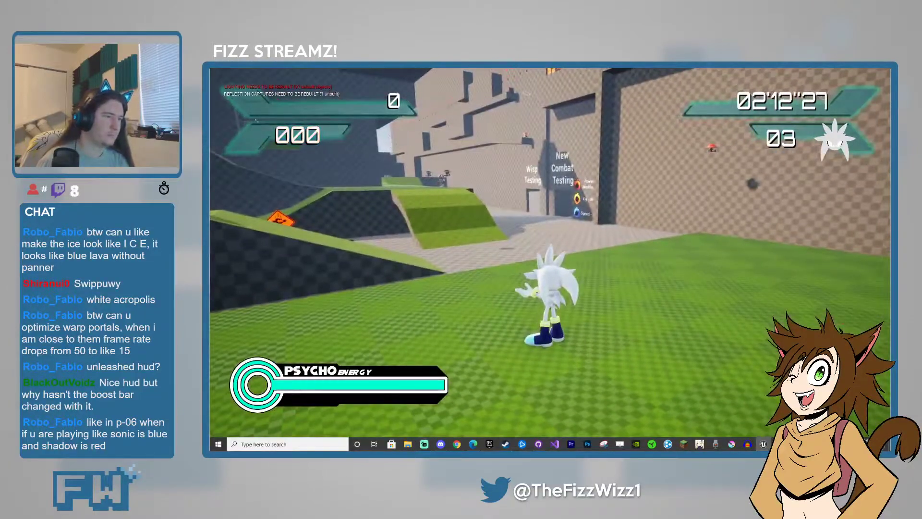
key(w)
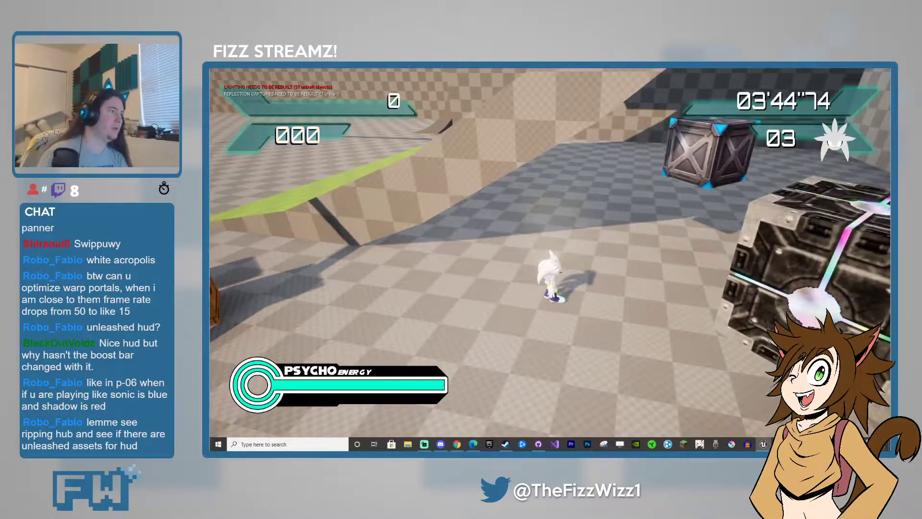
Step: Restart the play session, check the HUD while Sonic runs across the water, and end the session
key(Escape)
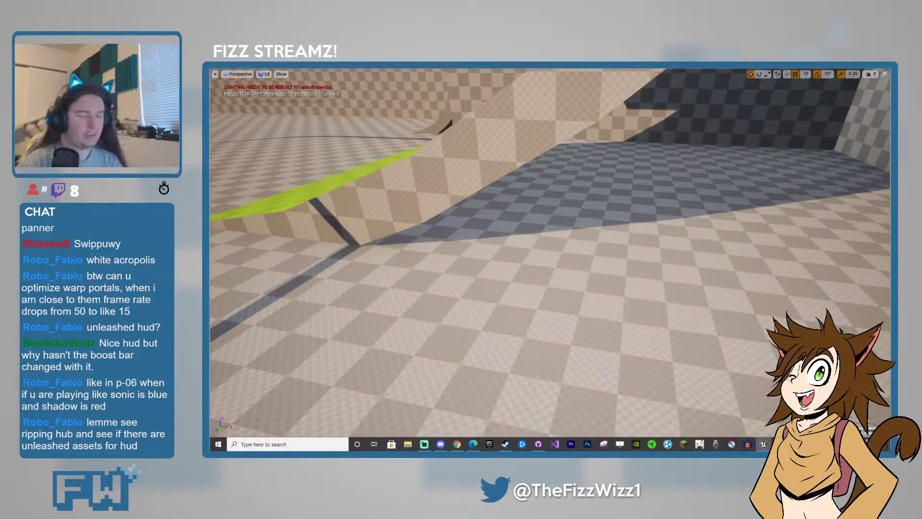
key(alt+p)
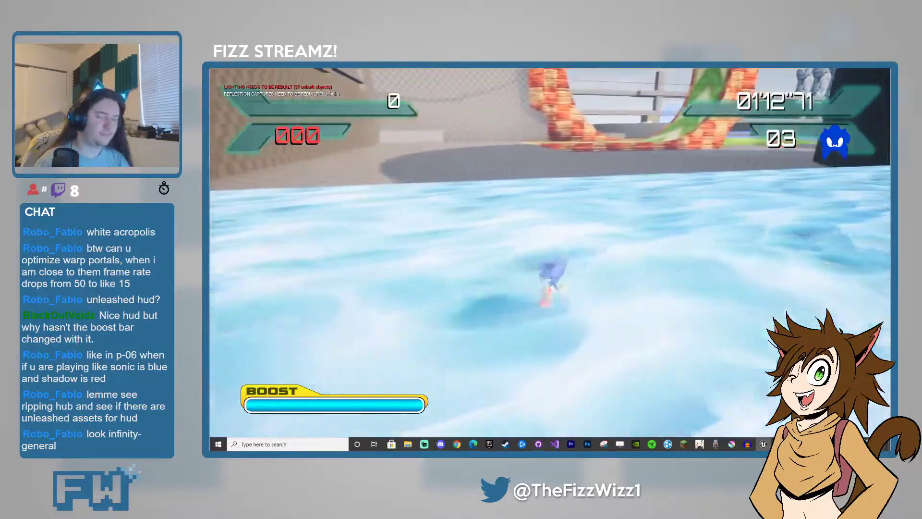
key(Escape)
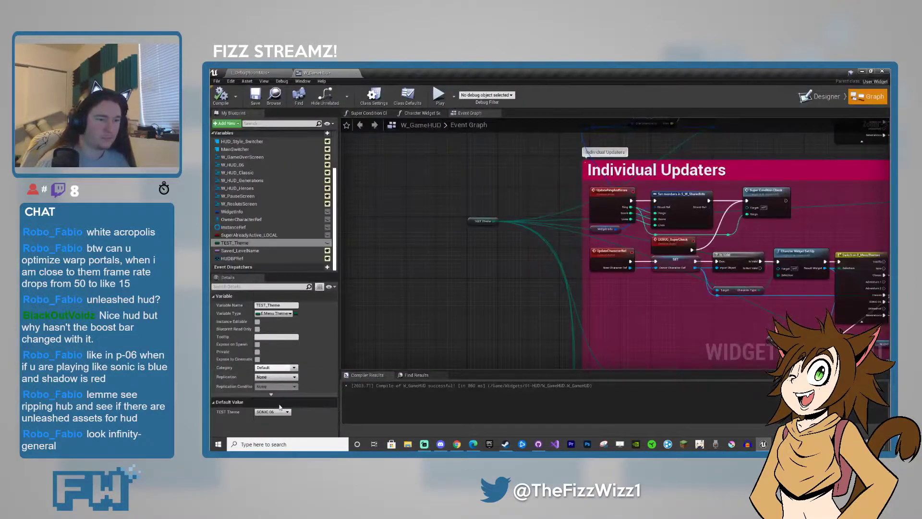
Step: Set the default value of TEST_Theme to Generations and compile the widget
click(272, 412)
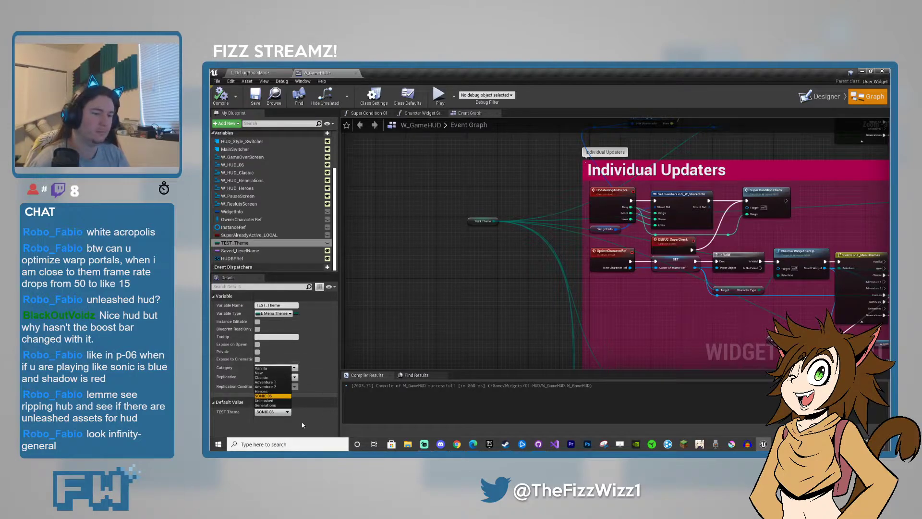
click(278, 405)
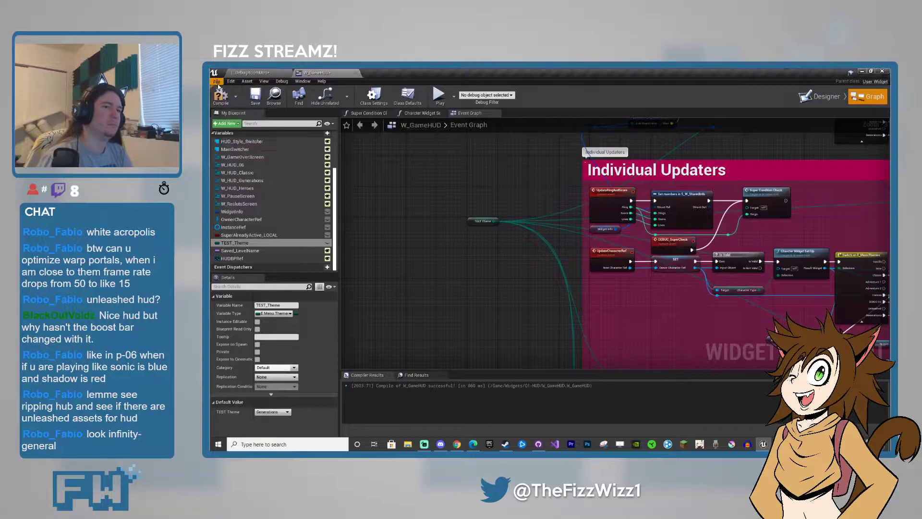
Step: Play the debug room level from the level editor to check the Generations HUD, and stop the session
click(247, 72)
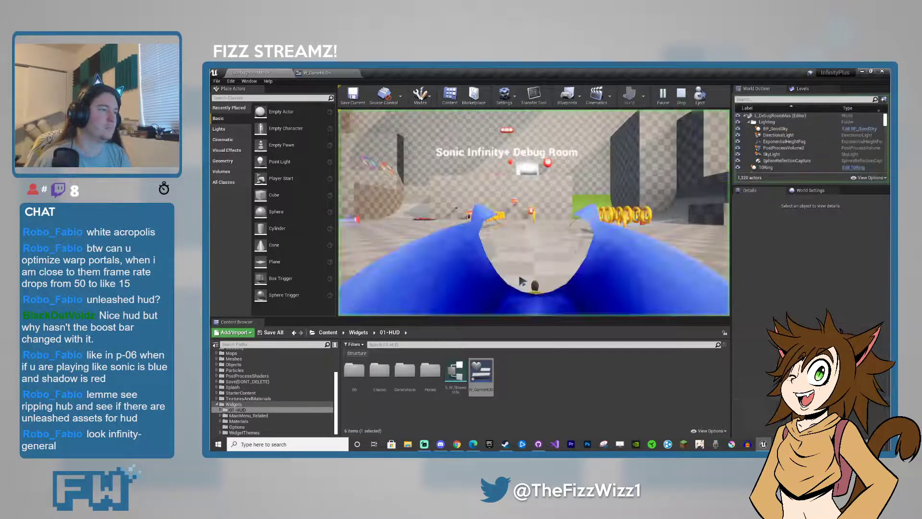
key(w)
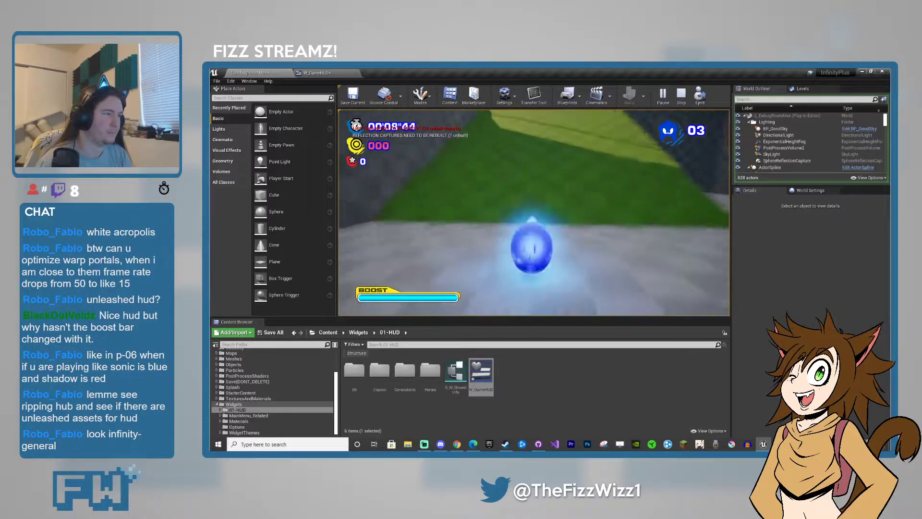
key(space)
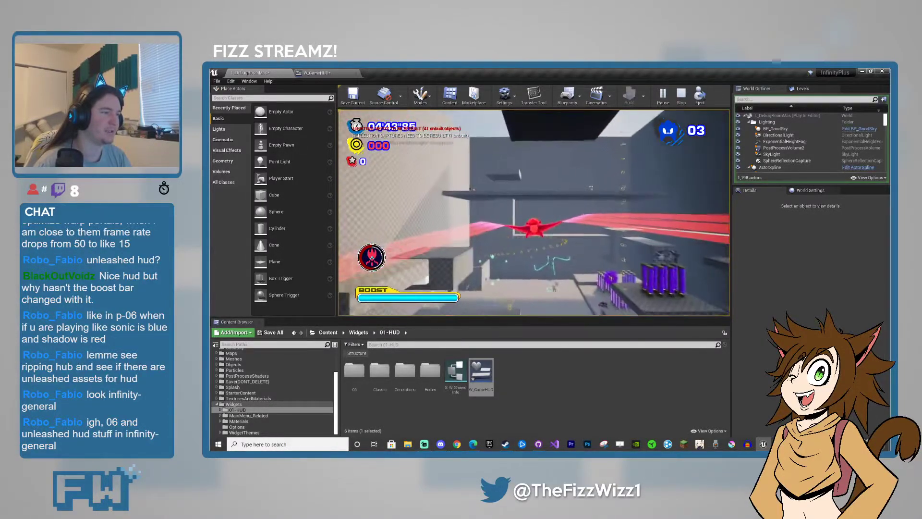
key(Escape)
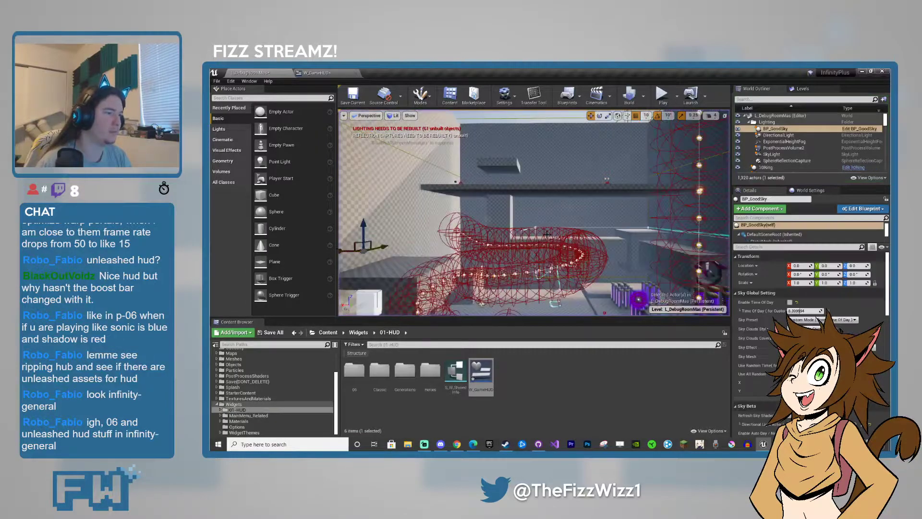
Step: Select the large void fan near the tall wireframe column and locate its source asset in the project content
right_drag(534, 213, 579, 222)
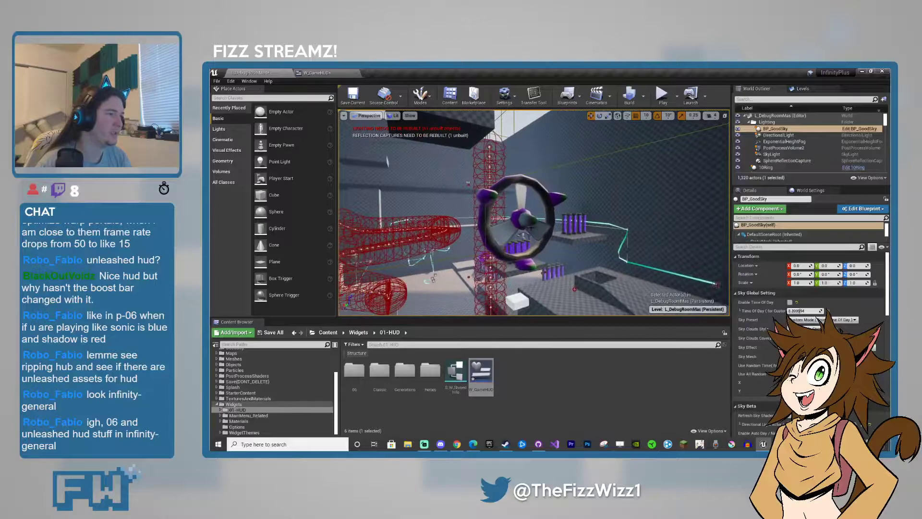
click(486, 221)
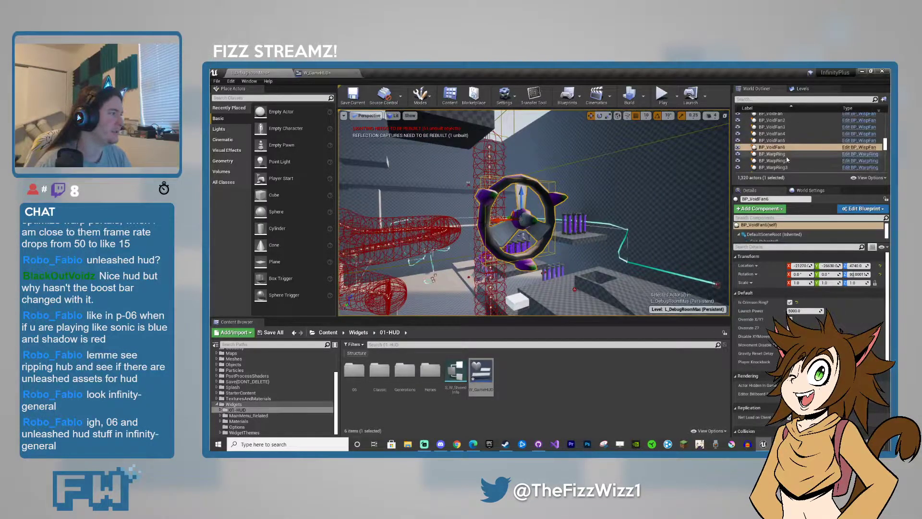
right_drag(668, 187, 661, 209)
mouse_move(581, 271)
right_down()
mouse_move(584, 300)
mouse_move(574, 295)
mouse_move(581, 271)
right_up()
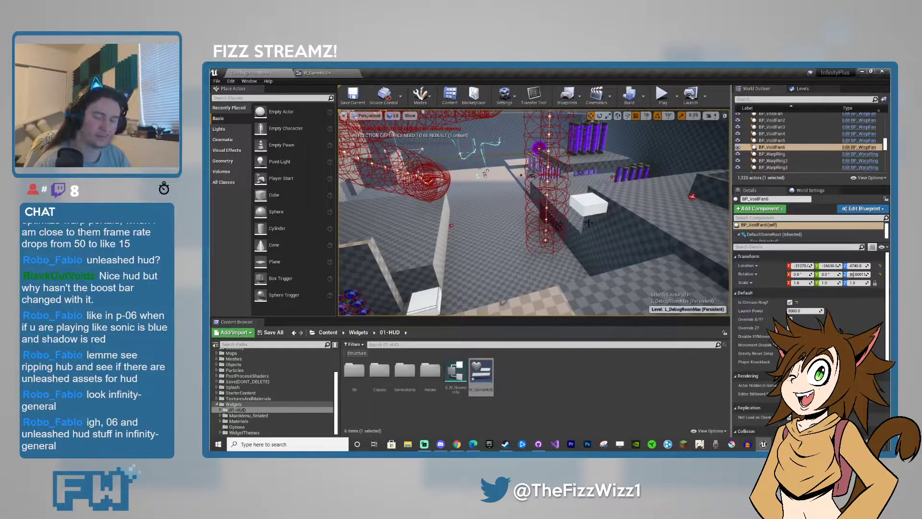
key(ctrl+b)
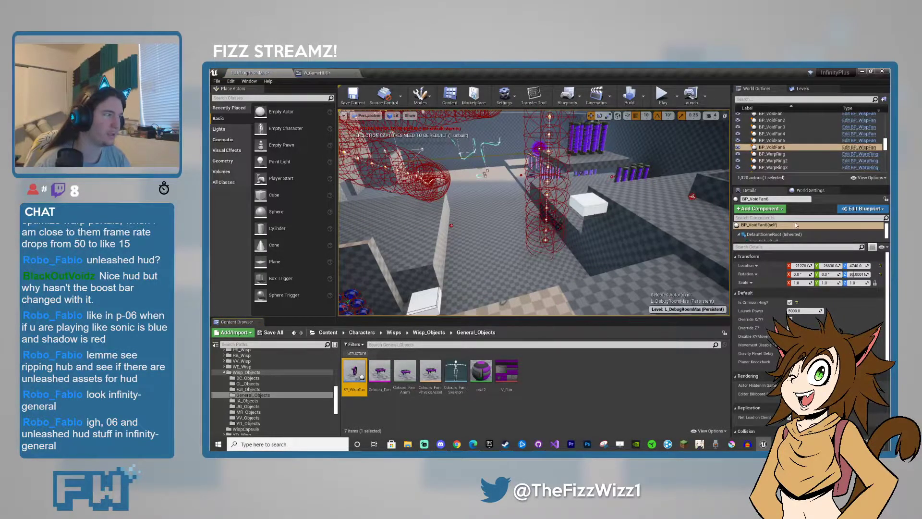
click(607, 361)
Step: Turn the selected void fan's ring option off and back on to compare its appearance
right_drag(598, 269, 605, 214)
click(790, 303)
right_drag(677, 234, 648, 228)
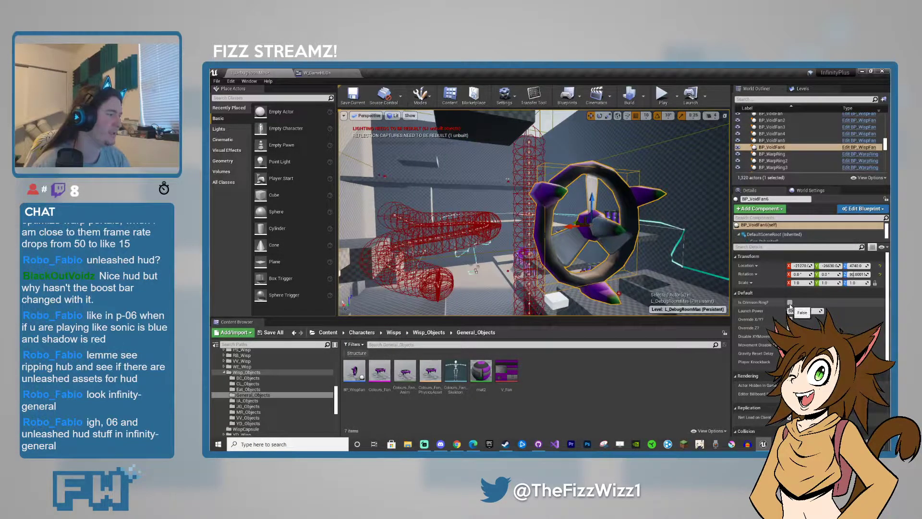
click(790, 302)
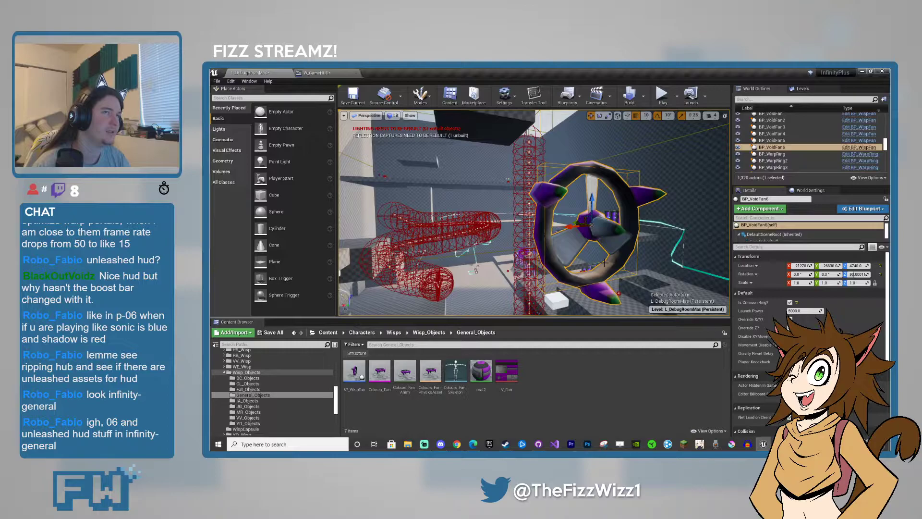
Step: Examine the selected void fan from the front, the side and a distance
right_drag(601, 260, 577, 253)
key(a)
key(s)
key(w)
key(d)
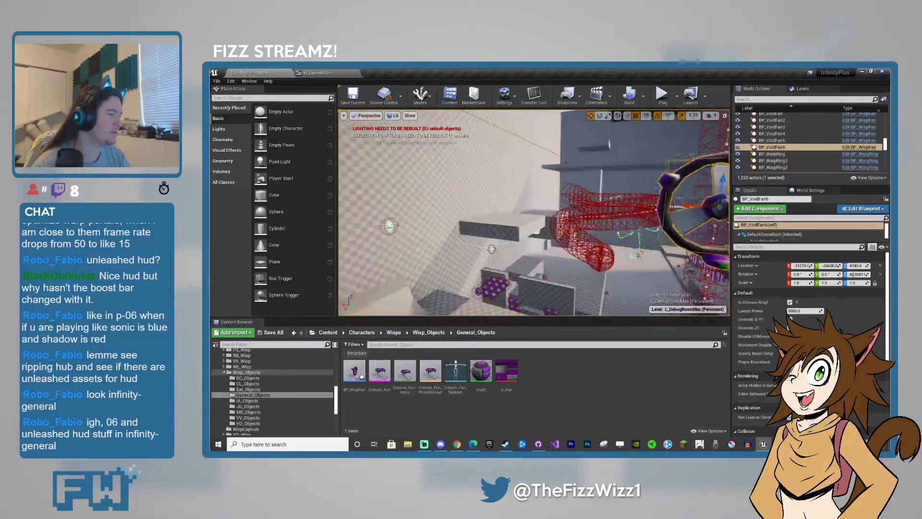
key(f)
key(w)
right_drag(534, 213, 591, 212)
key(s)
key(w)
key(a)
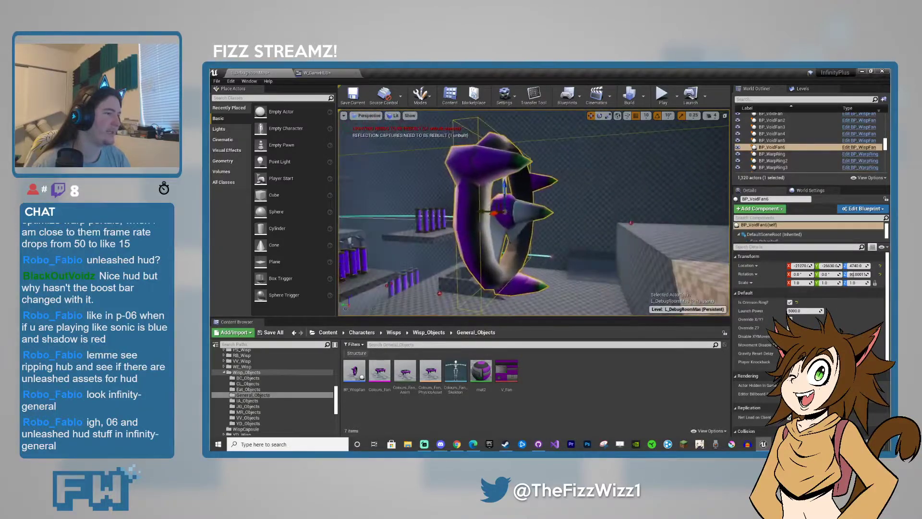
key(w)
right_drag(534, 213, 646, 224)
key(w)
key(w)
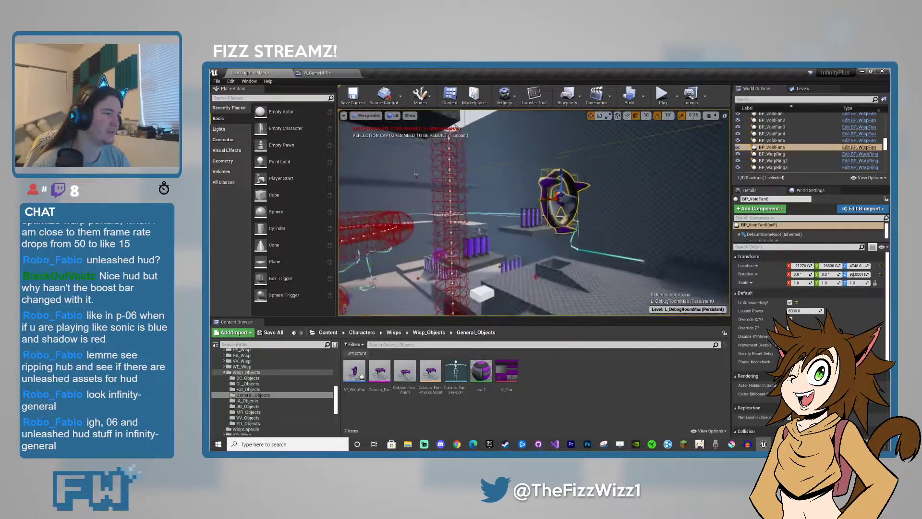
Step: Inspect the purple cylinder clusters, the glowing purple orb and the smaller fans around the wisp area
right_drag(531, 232, 513, 233)
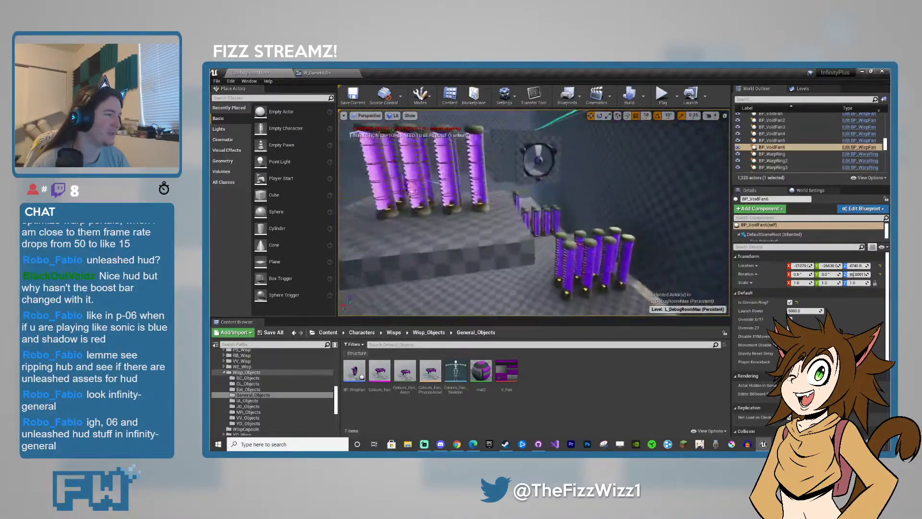
key(w)
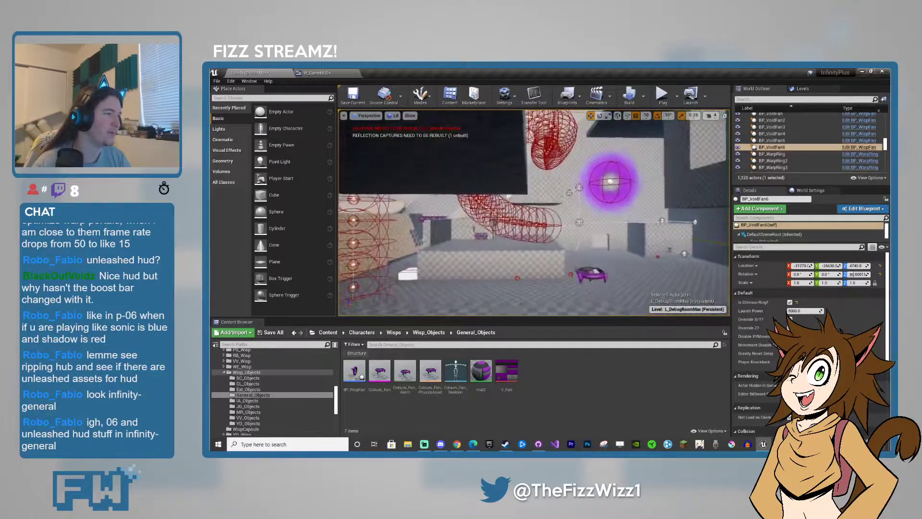
key(w)
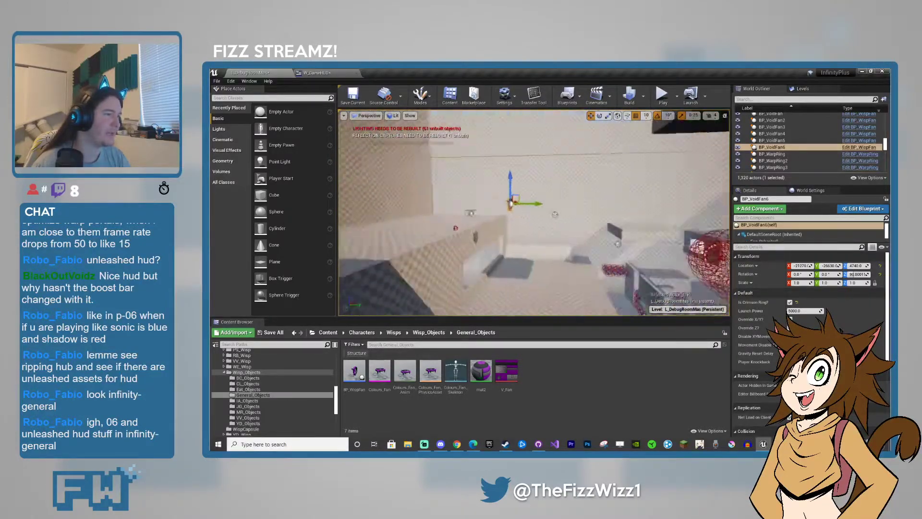
key(s)
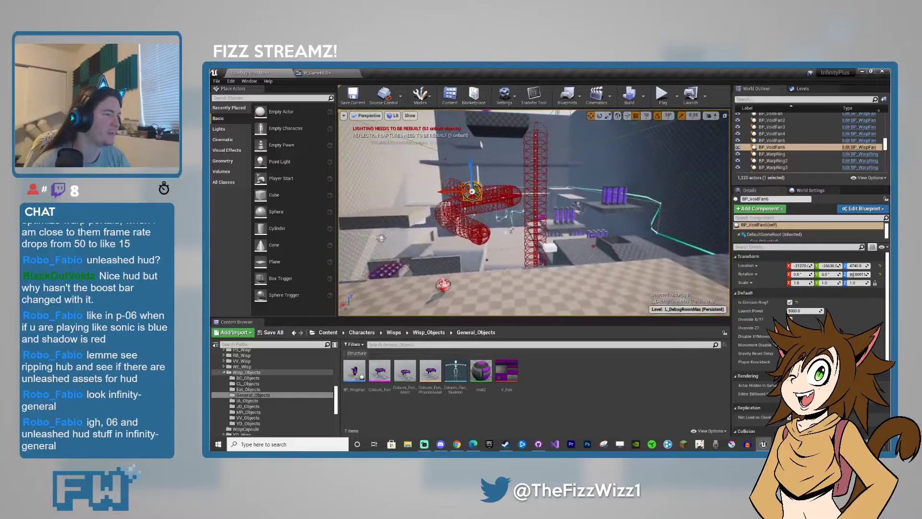
right_drag(534, 213, 672, 213)
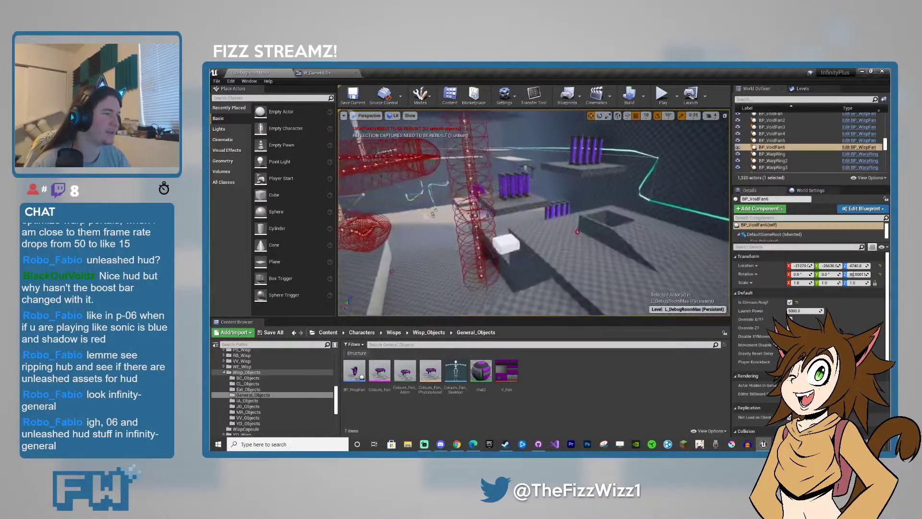
key(w)
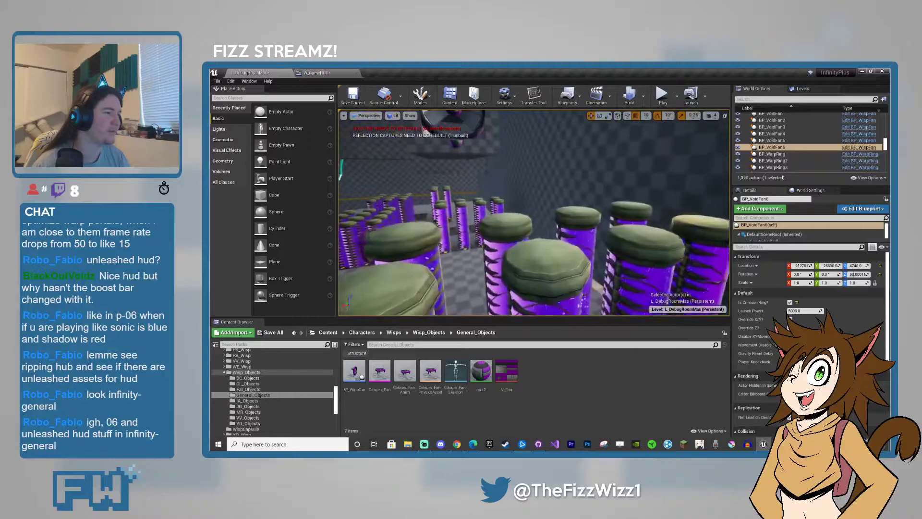
right_drag(534, 213, 456, 207)
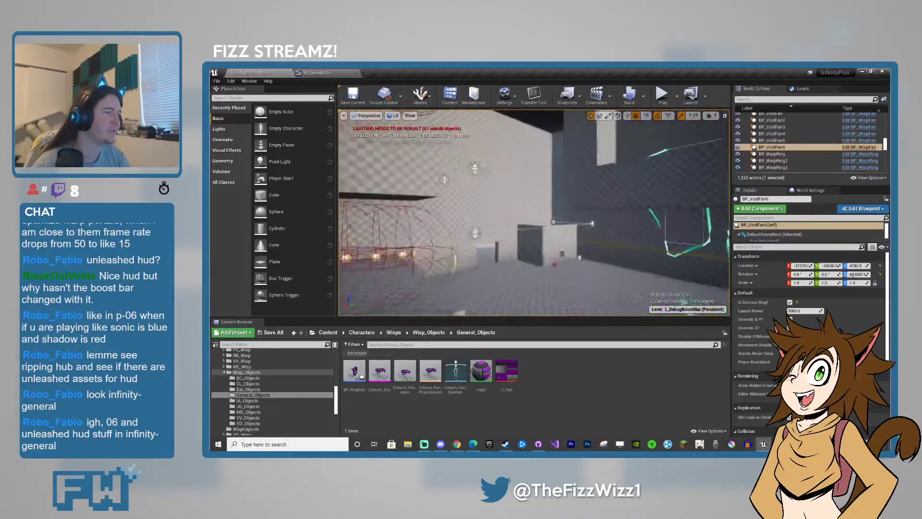
right_drag(534, 213, 711, 196)
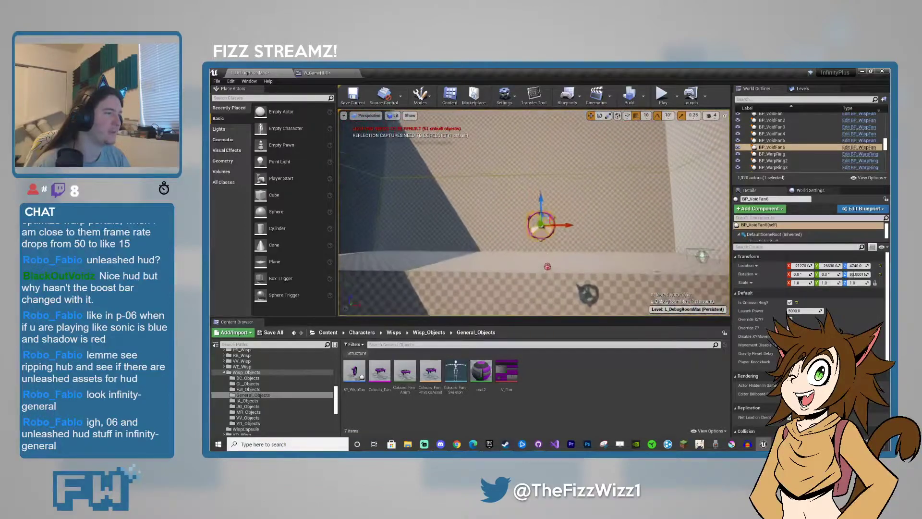
Step: Examine how the selected void fan lines up with the high ledge and the fan on the floor below
key(w)
right_drag(534, 212, 673, 211)
key(w)
right_drag(535, 213, 673, 212)
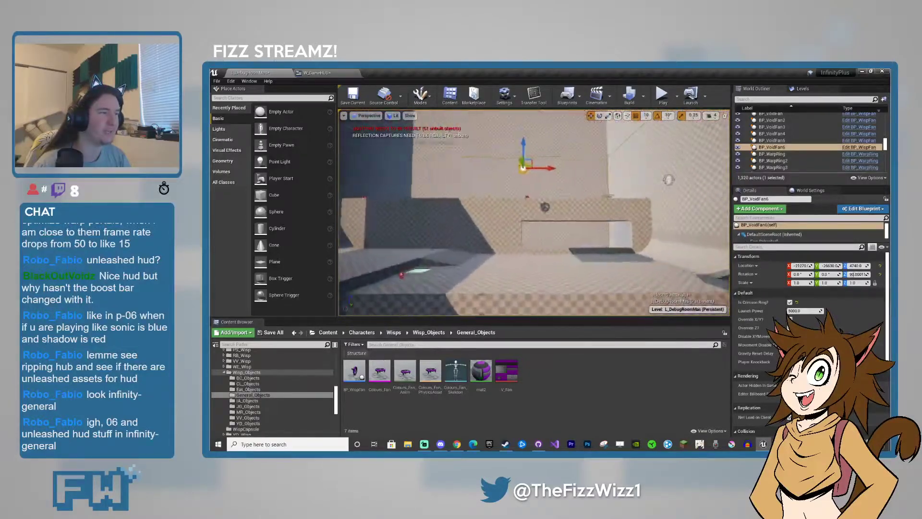
key(d)
right_drag(535, 213, 413, 212)
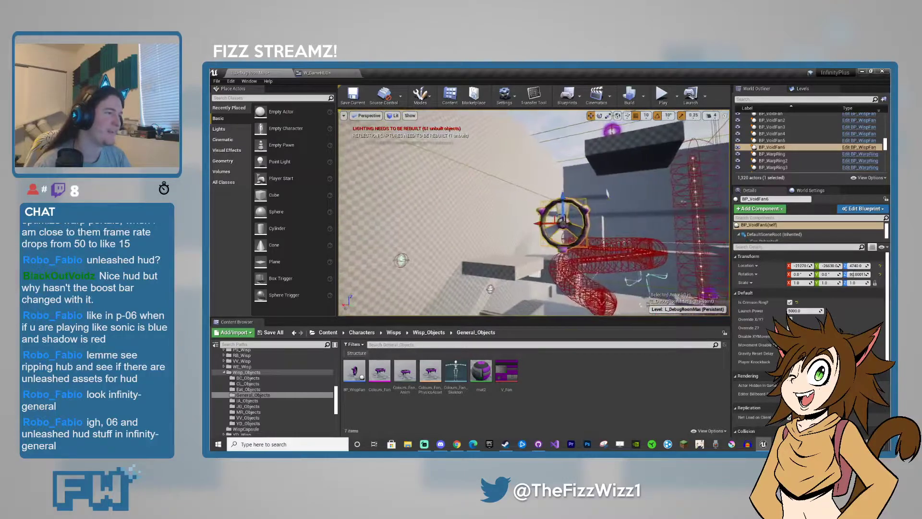
right_drag(534, 213, 672, 211)
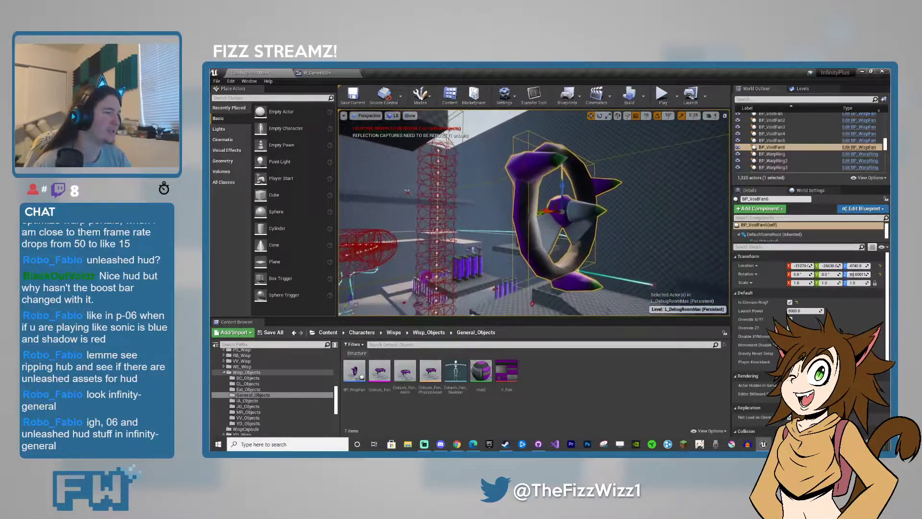
key(w)
right_drag(534, 213, 552, 209)
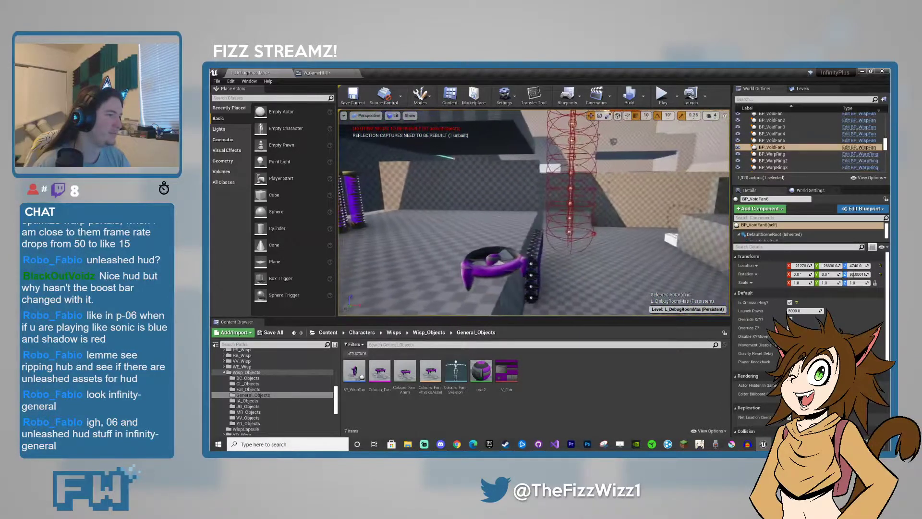
Step: Inspect the route between the purple cylinders on the lower floor, the selected fan and the raised checkered block
key(w)
right_drag(534, 213, 539, 185)
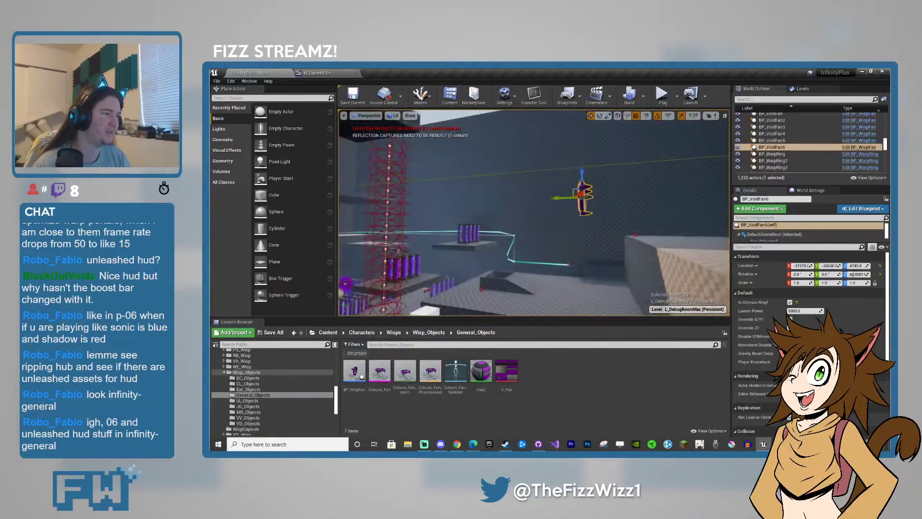
key(d)
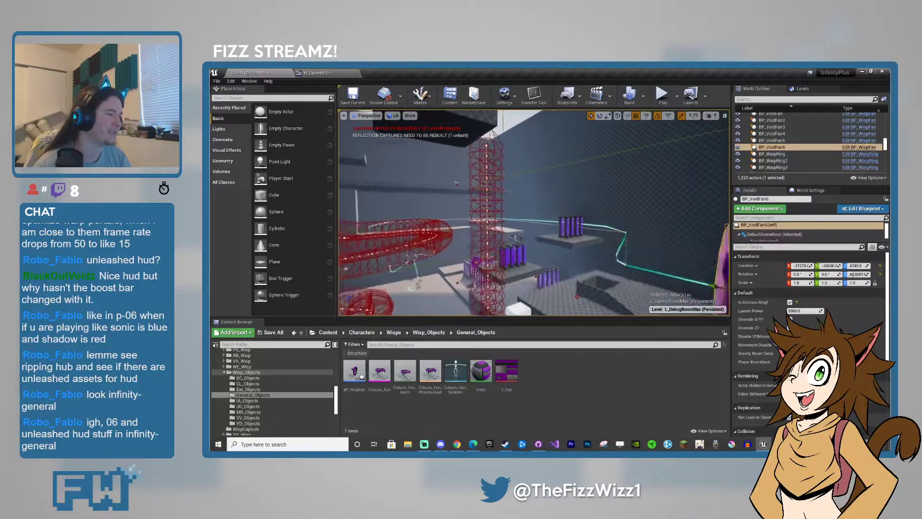
key(w)
right_drag(534, 213, 560, 185)
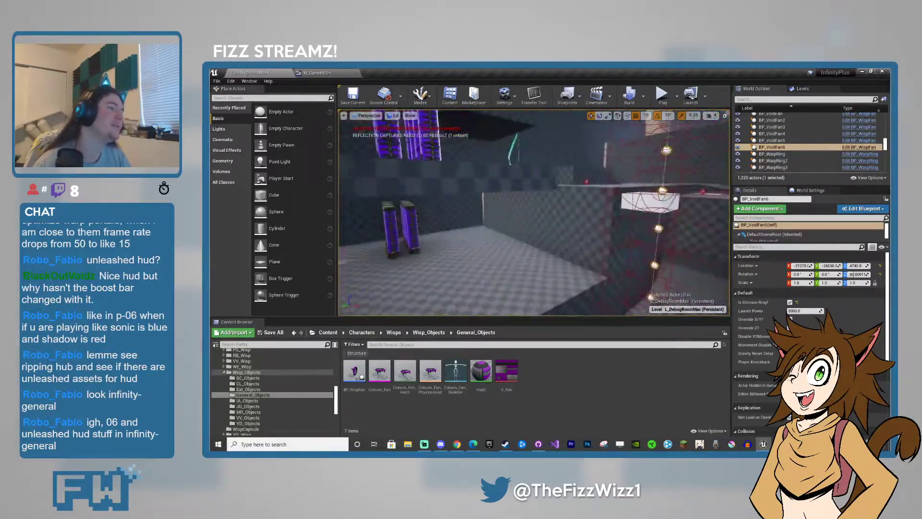
key(w)
right_drag(535, 213, 523, 185)
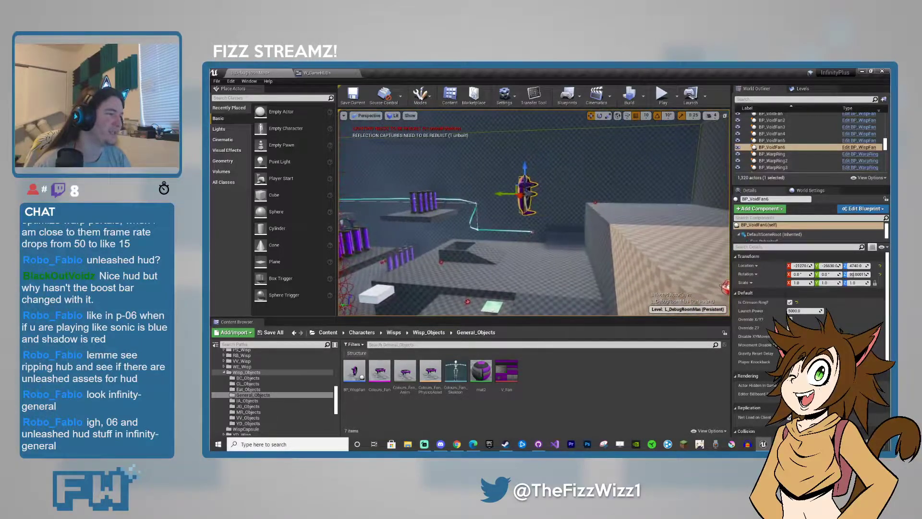
key(w)
right_drag(535, 213, 447, 209)
key(w)
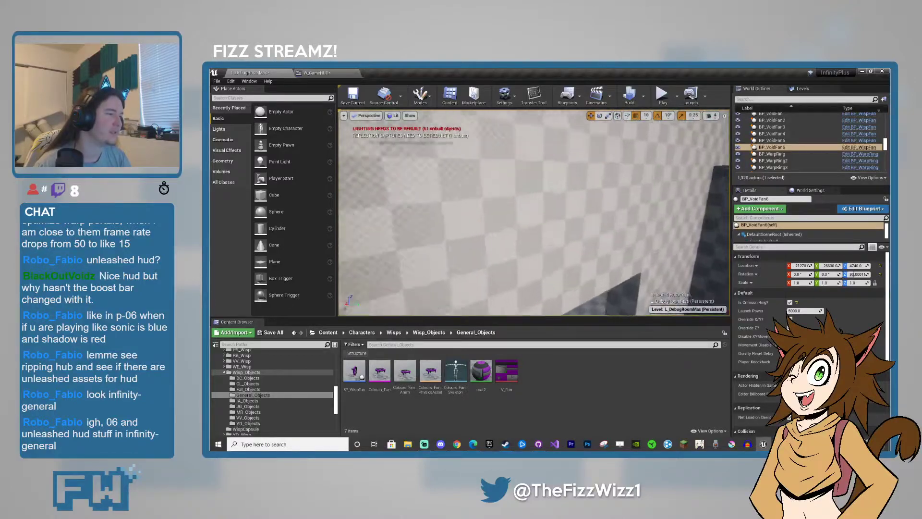
Step: Look over the open area with the red cannon and the Wisp Testing and New Combat Testing signs
key(w)
right_drag(534, 213, 591, 214)
key(w)
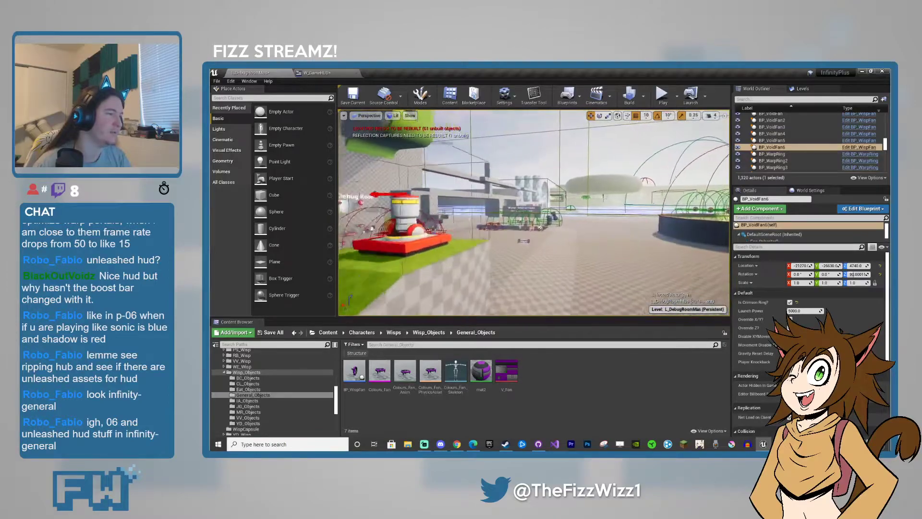
right_drag(534, 213, 644, 213)
key(w)
right_drag(534, 213, 668, 214)
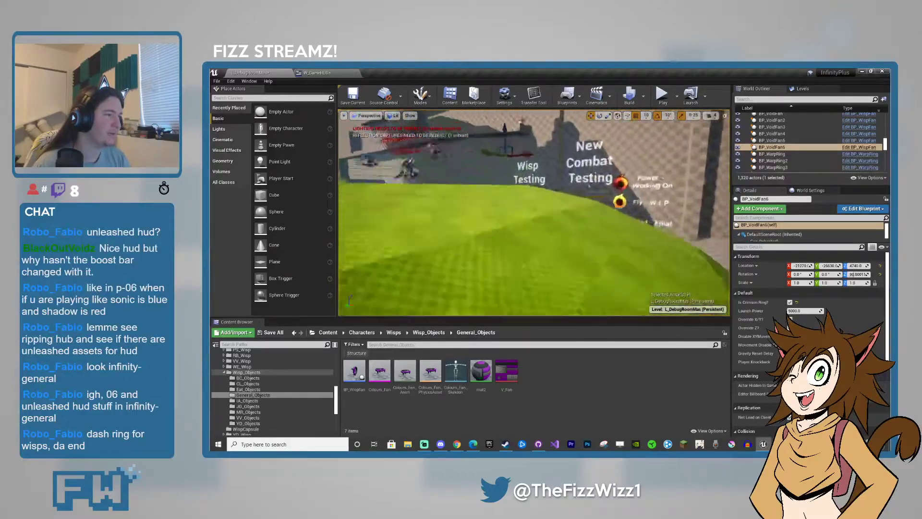
Step: Focus on the selected void fan again and inspect the ledge and floor around it
key(f)
right_drag(534, 213, 600, 197)
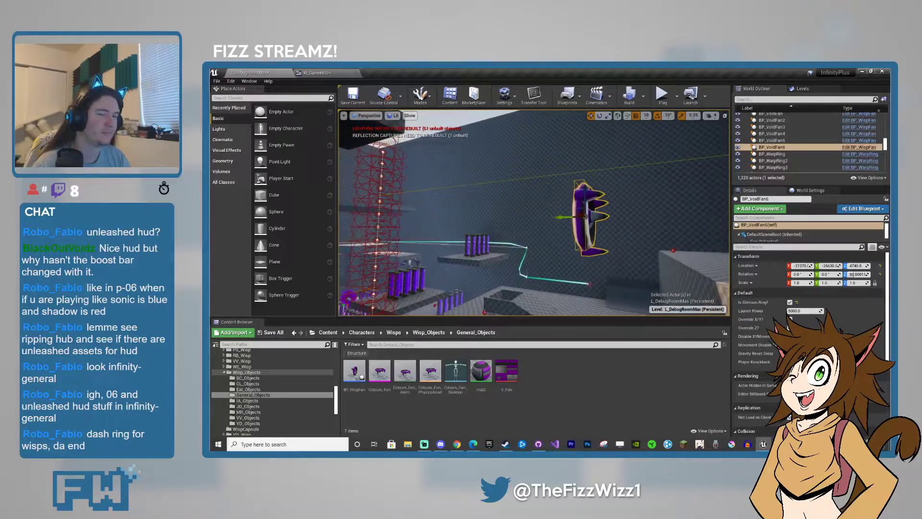
right_drag(535, 213, 663, 216)
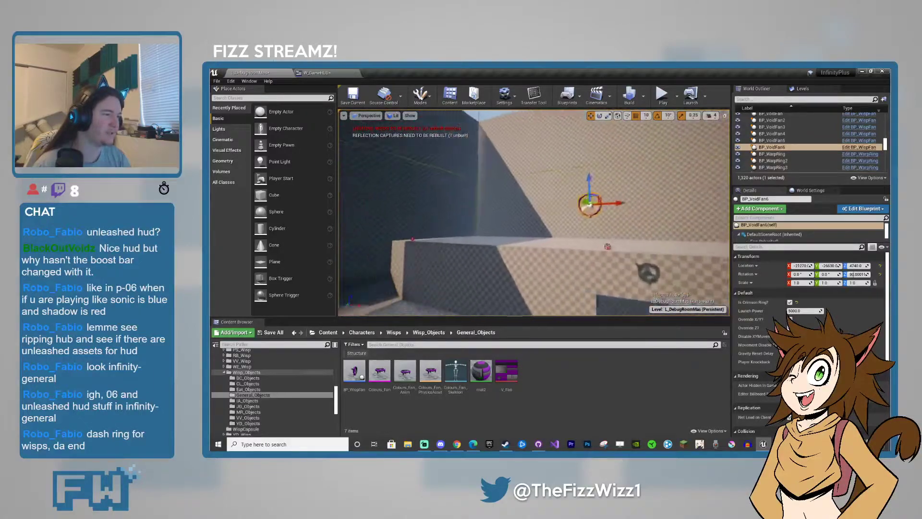
right_drag(534, 213, 480, 195)
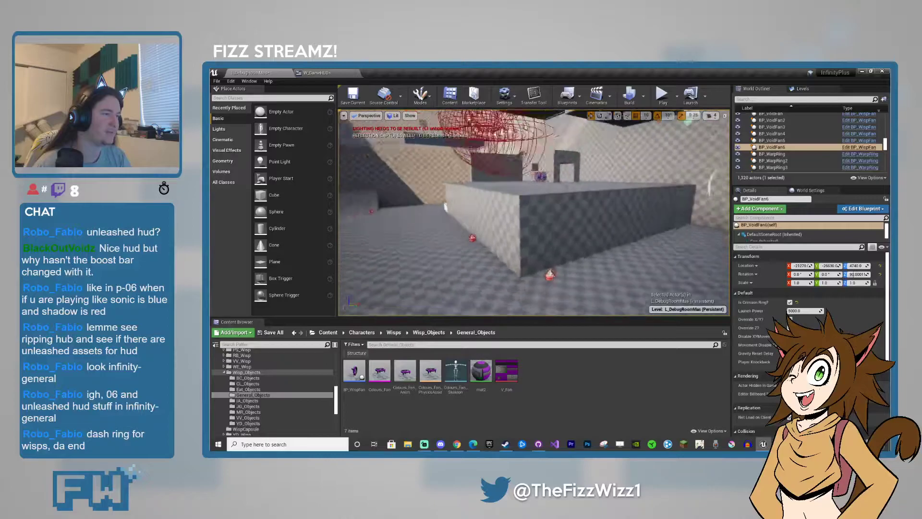
mouse_move(534, 213)
right_down()
mouse_move(582, 221)
mouse_move(481, 210)
mouse_move(553, 214)
mouse_move(543, 213)
right_up()
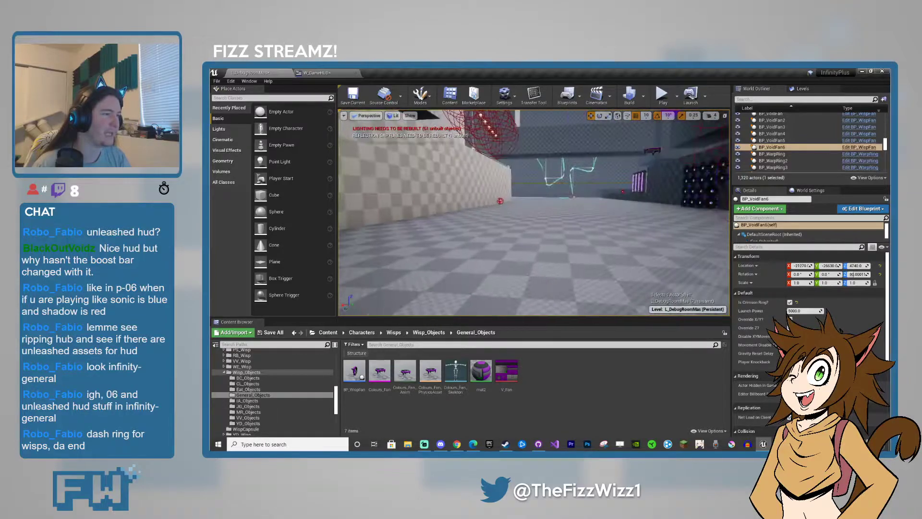
Step: Start a play session of the debug room level with Sonic
key(w)
right_drag(534, 213, 497, 200)
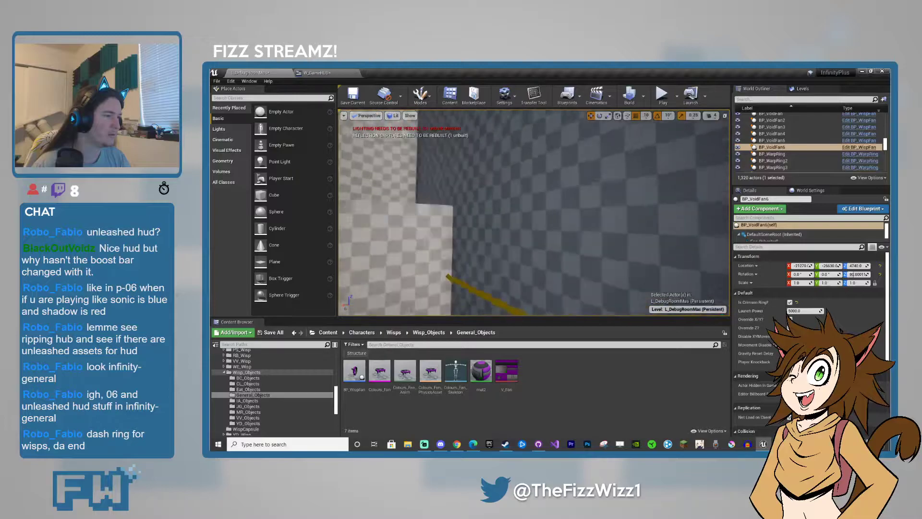
key(w)
right_drag(534, 212, 468, 211)
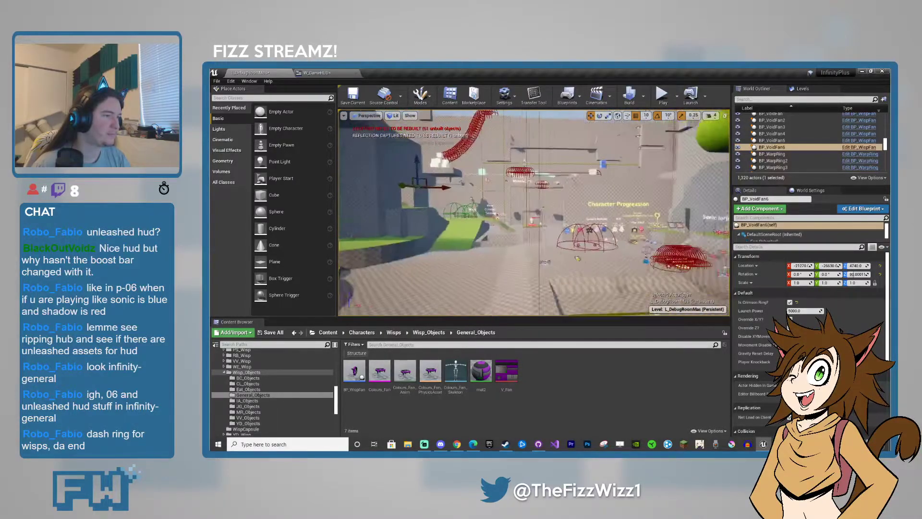
key(alt+p)
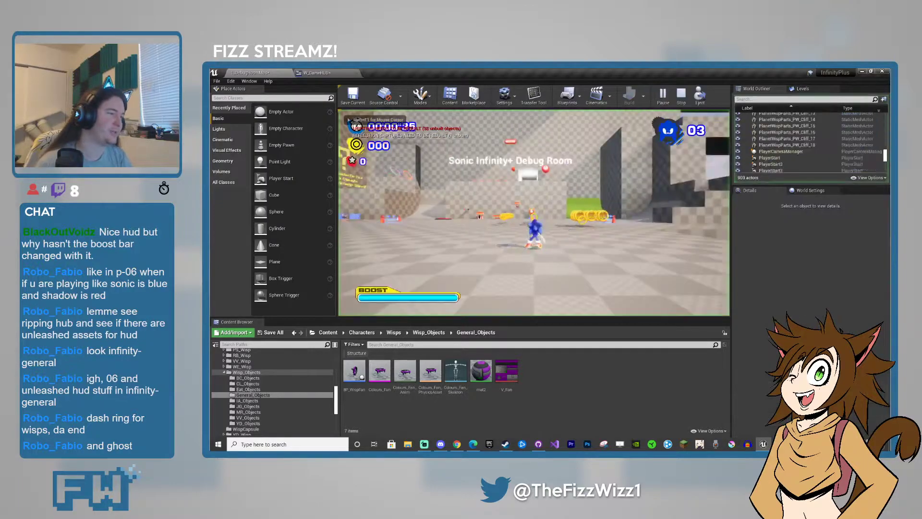
Step: Run and jump Sonic from the debug room's start to the raised grass area and look around there
key(w)
key(space)
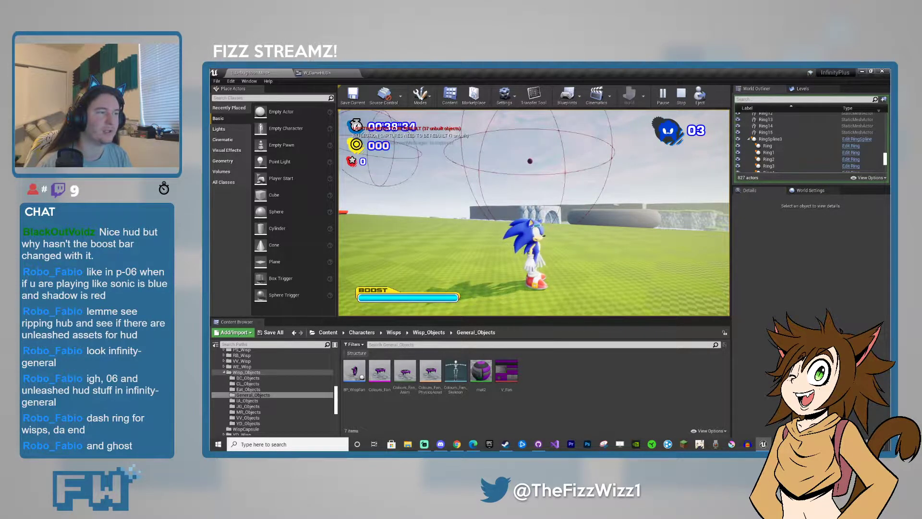
key(w)
key(w)
key(s)
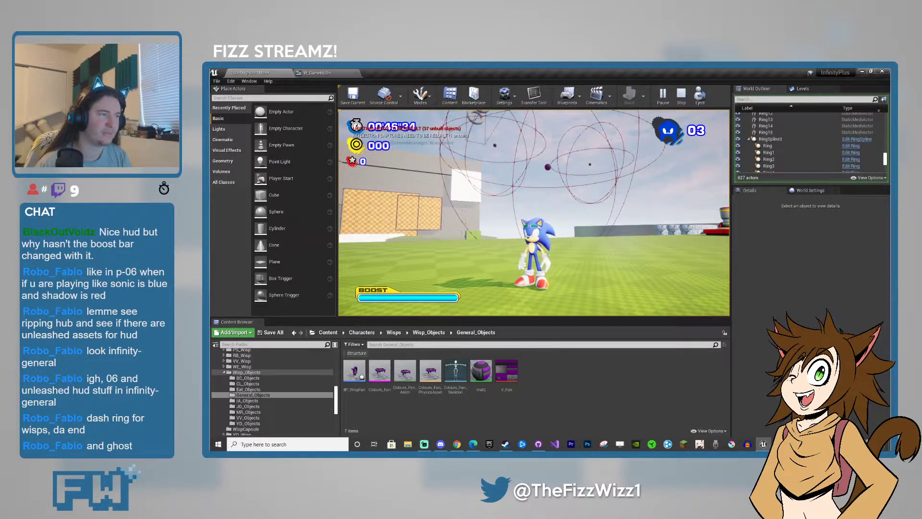
Step: Run Sonic across the grass while switching and trying out wisp powers, and end the play session
key(w)
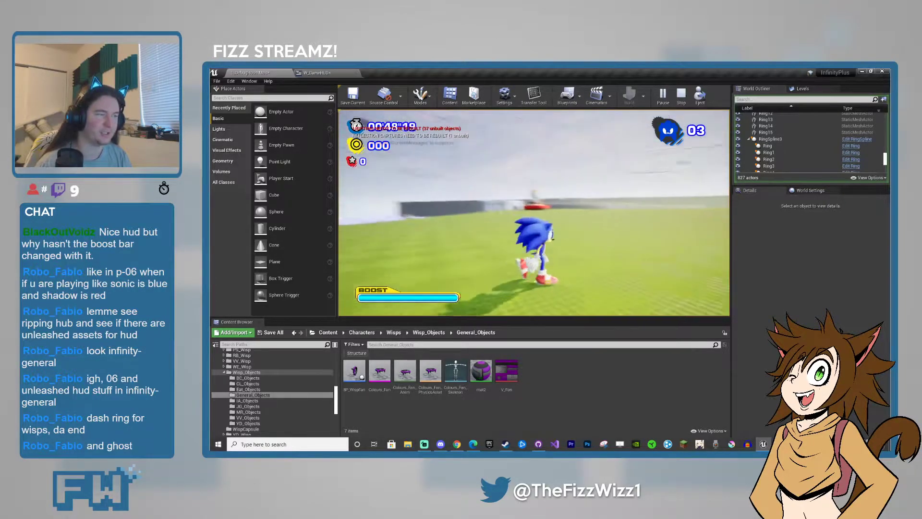
key(w)
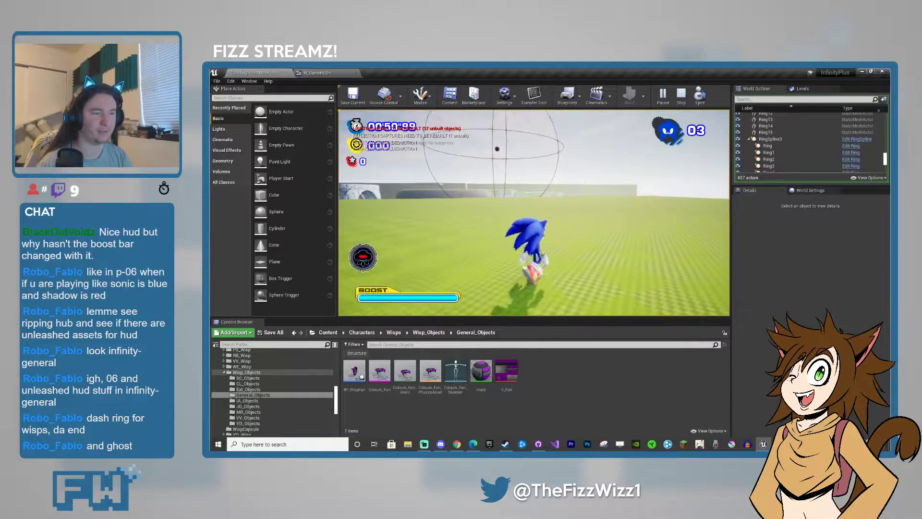
key(w)
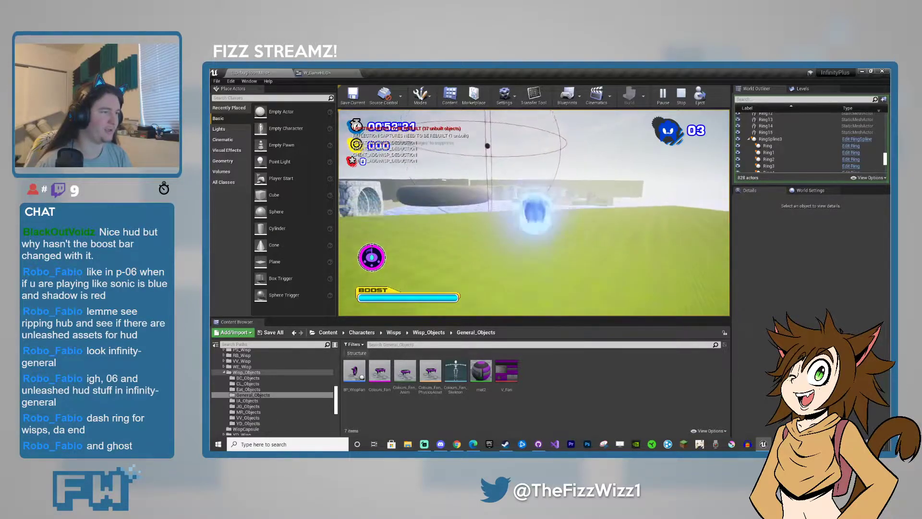
key(w)
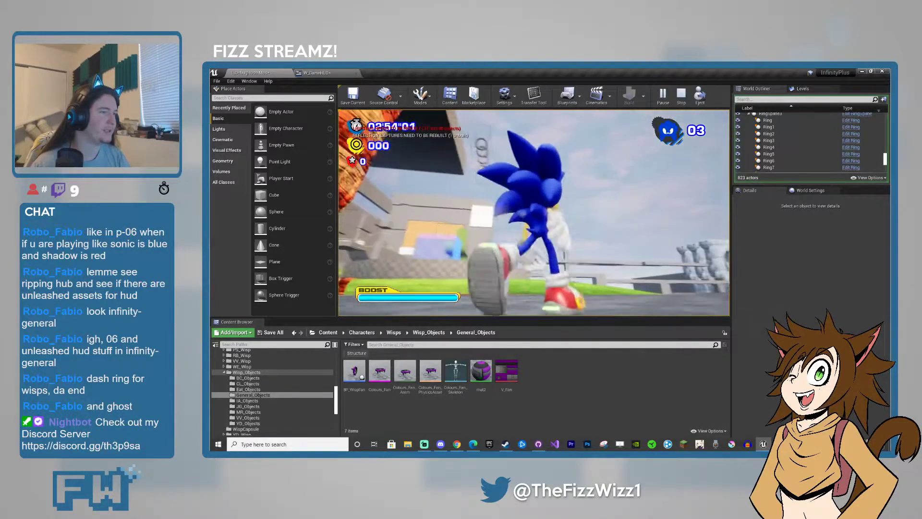
key(Escape)
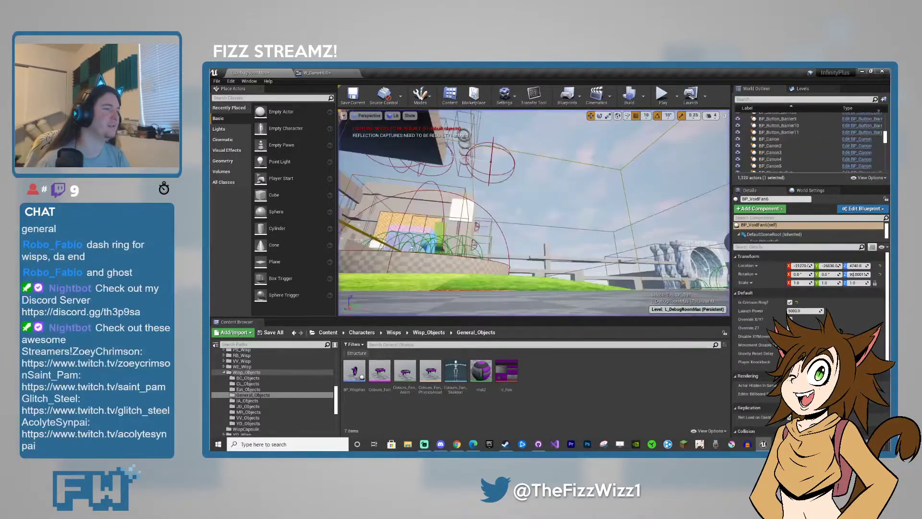
Step: Survey the red cannon, green rails, water and stone rings from above the grass platform
mouse_move(534, 212)
right_down()
mouse_move(577, 231)
mouse_move(625, 233)
mouse_move(535, 210)
right_up()
key(s)
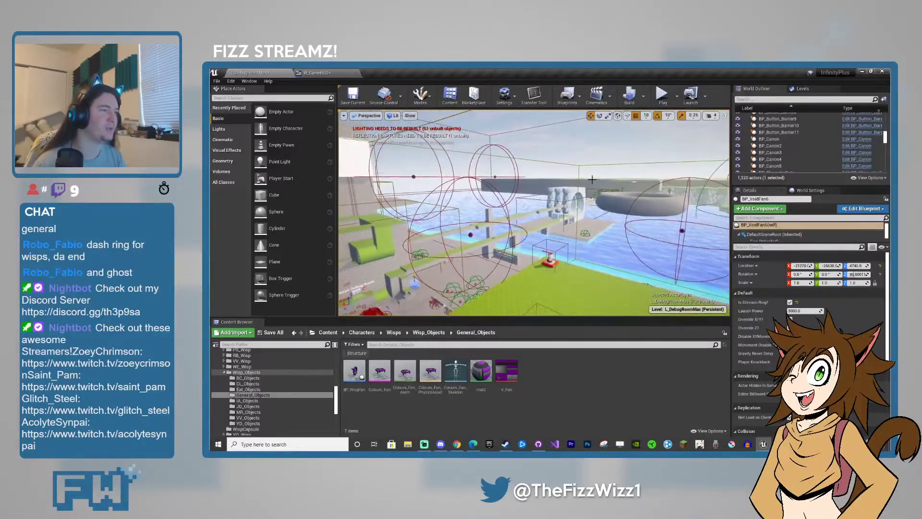
right_drag(645, 186, 682, 187)
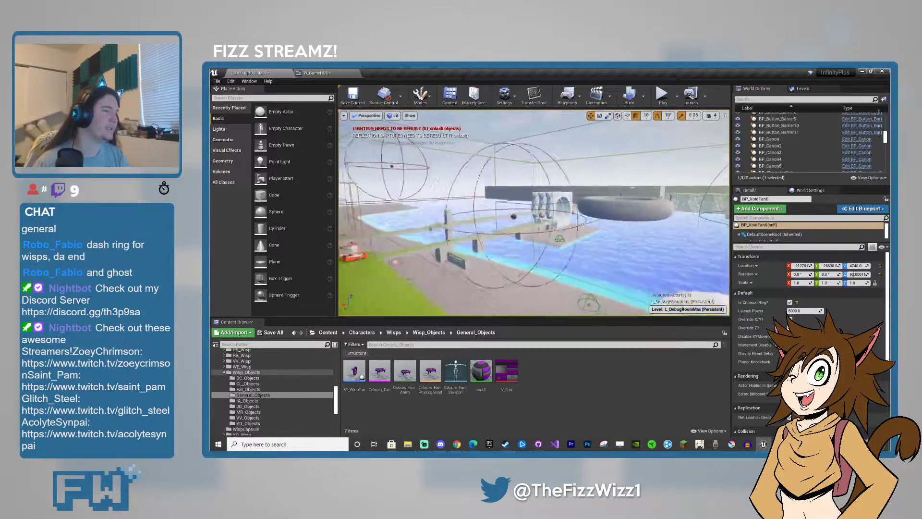
right_drag(535, 212, 473, 212)
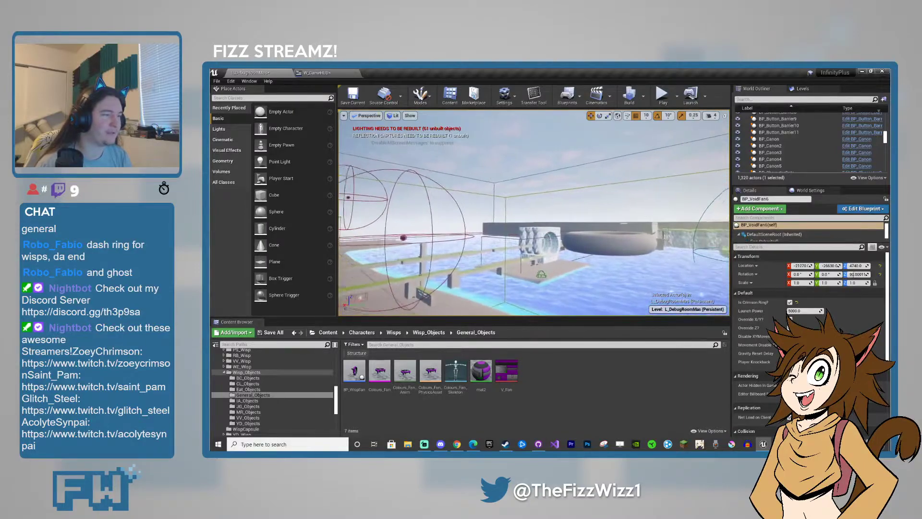
key(w)
right_drag(535, 212, 504, 191)
key(w)
key(w)
key(w)
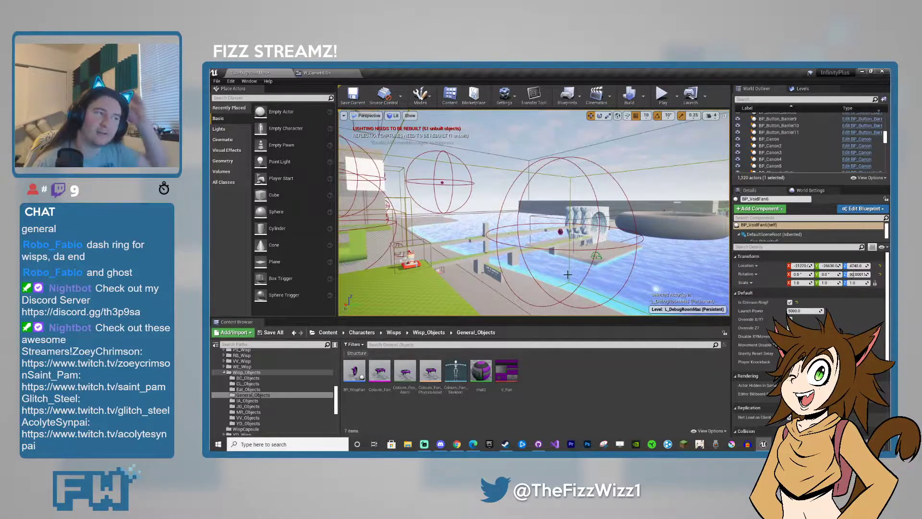
Step: Examine the large floating ring and the trigger spheres over the water, selecting the sky actor
key(q)
right_drag(470, 257, 595, 262)
key(q)
key(w)
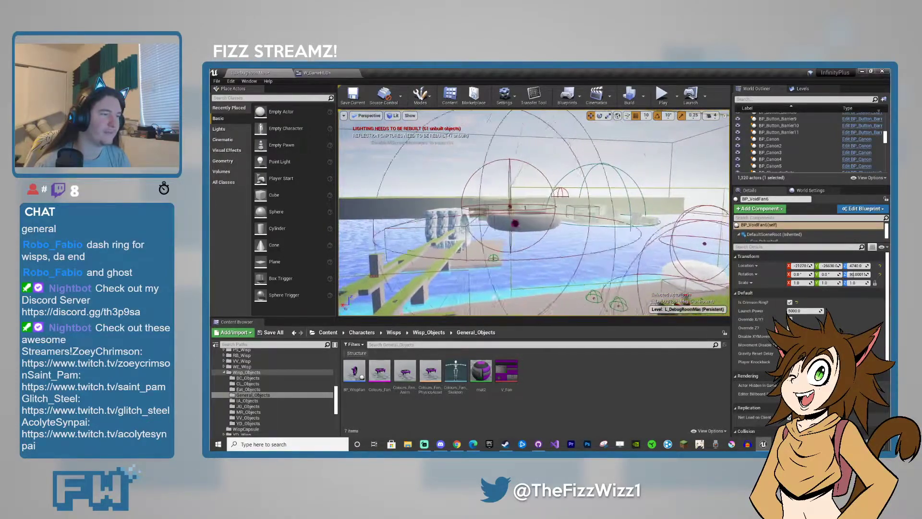
right_drag(595, 262, 579, 240)
click(591, 243)
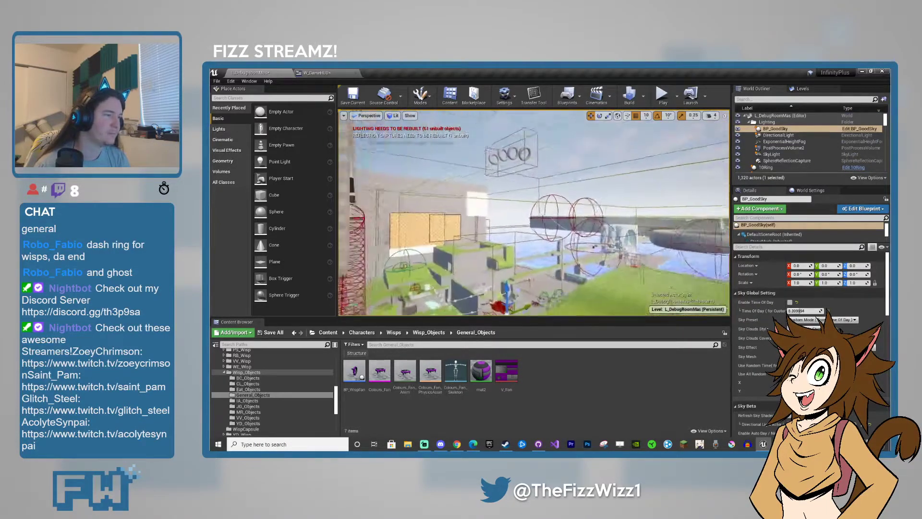
Step: Select the MR_NoteSpline actor and the MR_Notes object hanging above the water area
right_drag(579, 240, 528, 219)
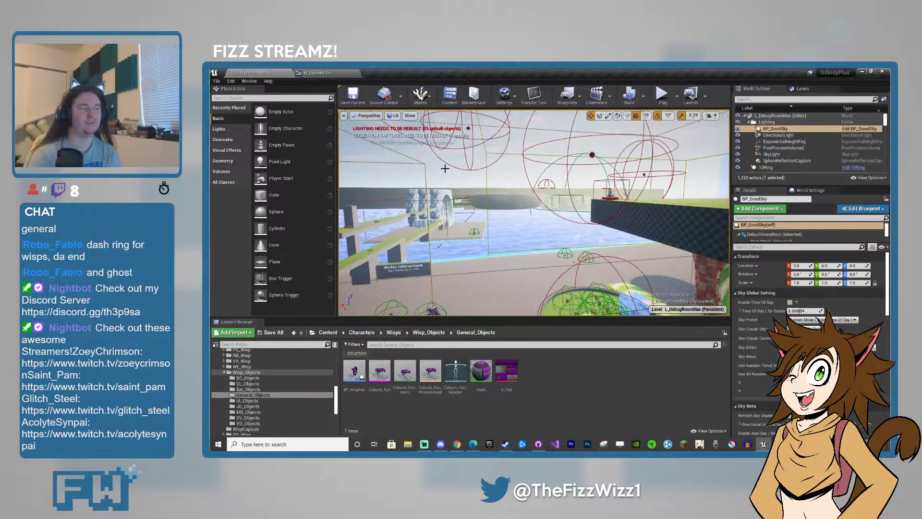
click(592, 154)
right_drag(532, 238, 475, 223)
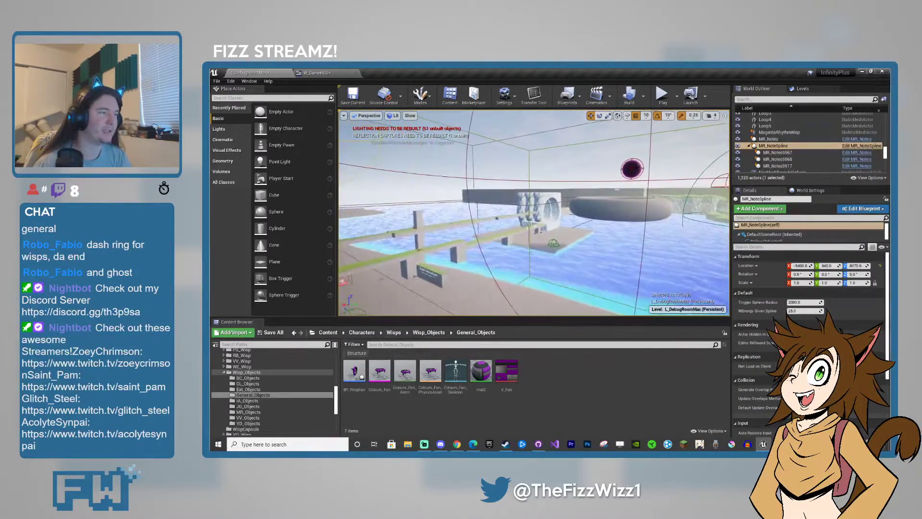
click(632, 169)
right_drag(633, 251, 683, 286)
mouse_move(486, 191)
right_down()
mouse_move(497, 188)
mouse_move(486, 192)
right_up()
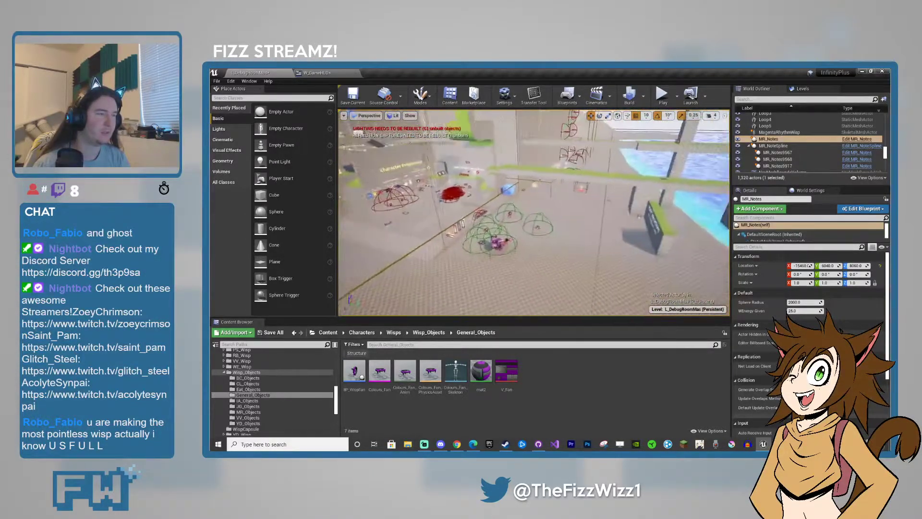
Step: Inspect the lower floor around the floating cylinder, the orange checkered loop, the wall ledges and the round grass platform
right_drag(534, 213, 423, 197)
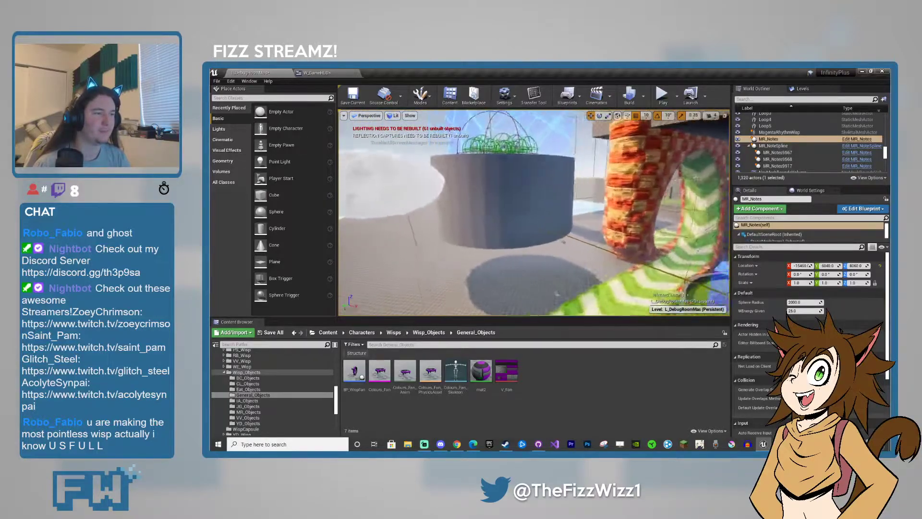
right_drag(534, 213, 646, 217)
key(w)
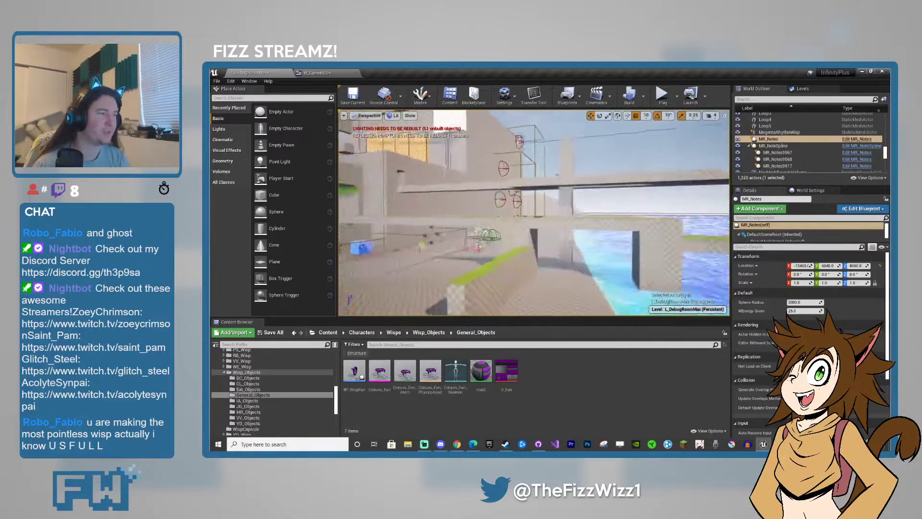
key(w)
right_drag(534, 213, 425, 199)
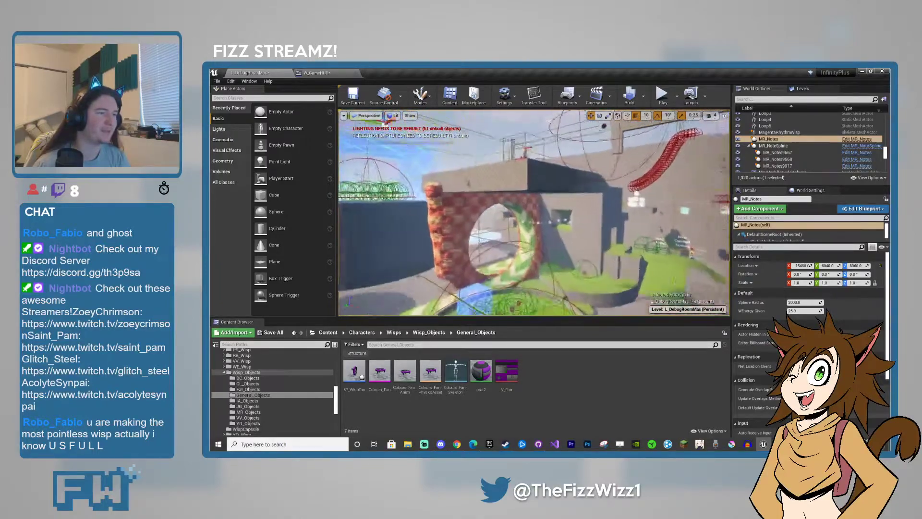
key(w)
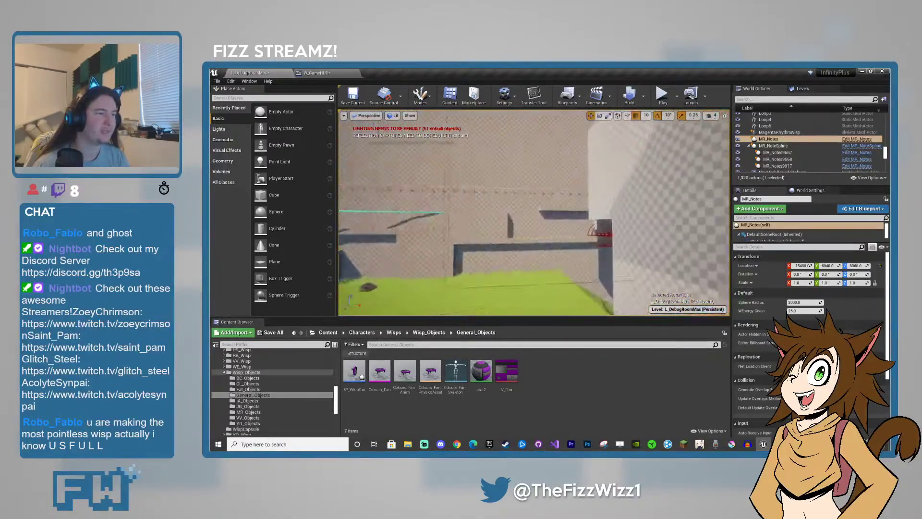
key(w)
right_drag(535, 213, 391, 204)
key(w)
key(w)
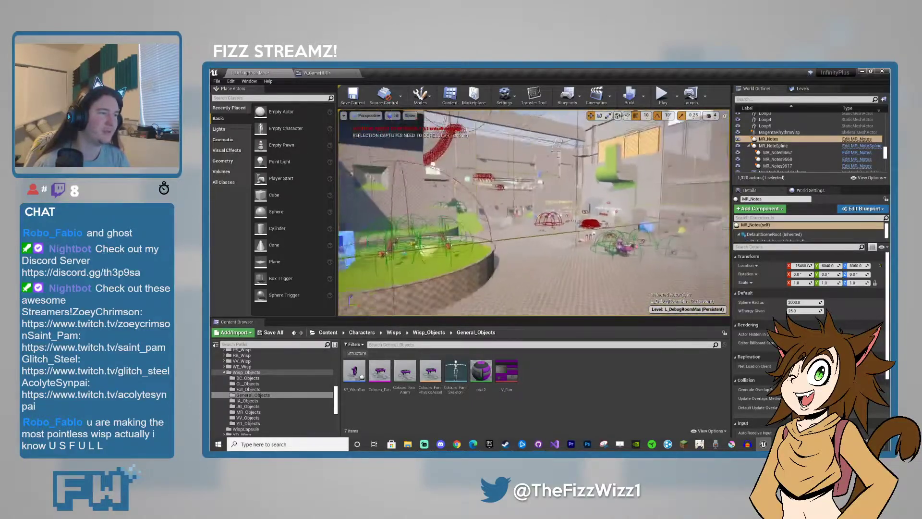
key(w)
Step: Select the sky actor and look over the red cannon, green rails and water area
right_drag(593, 153, 715, 159)
click(594, 154)
right_drag(594, 154, 658, 168)
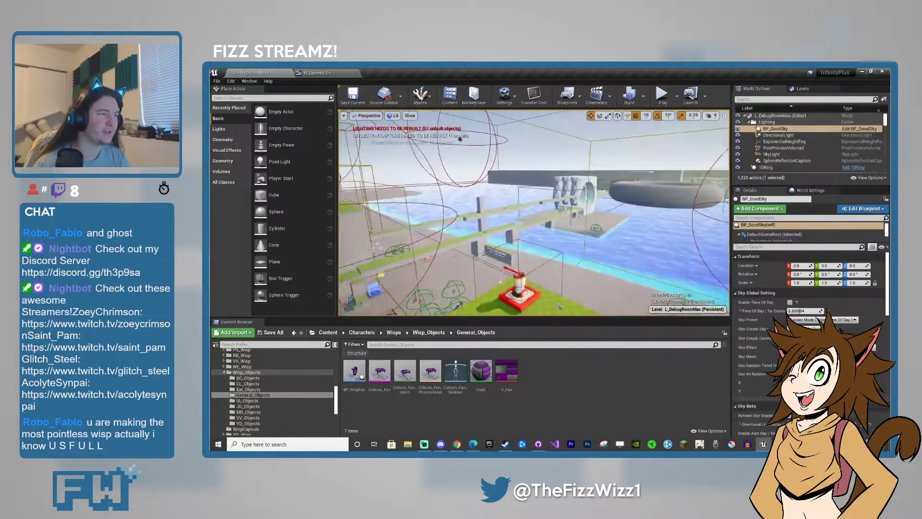
key(w)
right_drag(594, 153, 548, 132)
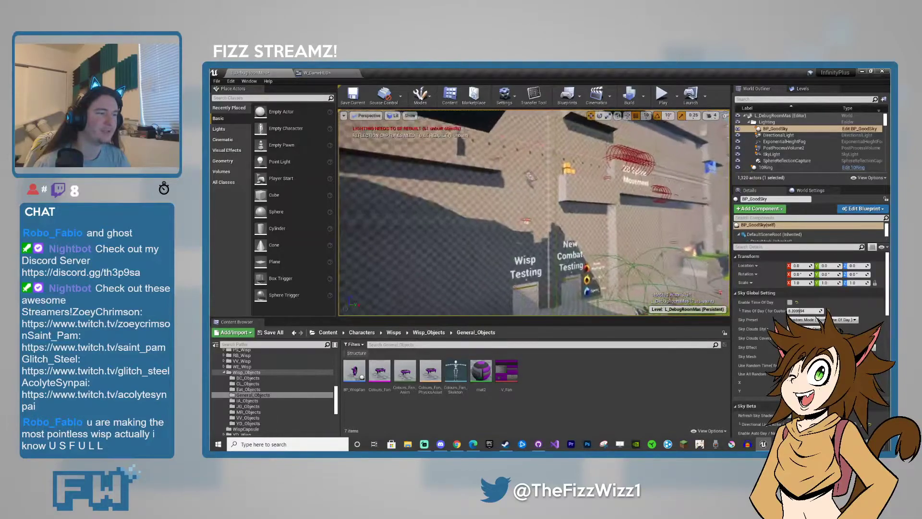
Step: Examine the route from the Wisp Testing and New Combat Testing signs to the Sonic Infinity+ Debug Room start
key(w)
mouse_move(594, 153)
right_down()
mouse_move(471, 161)
mouse_move(605, 154)
right_up()
key(w)
key(s)
key(a)
key(w)
right_drag(591, 259, 530, 259)
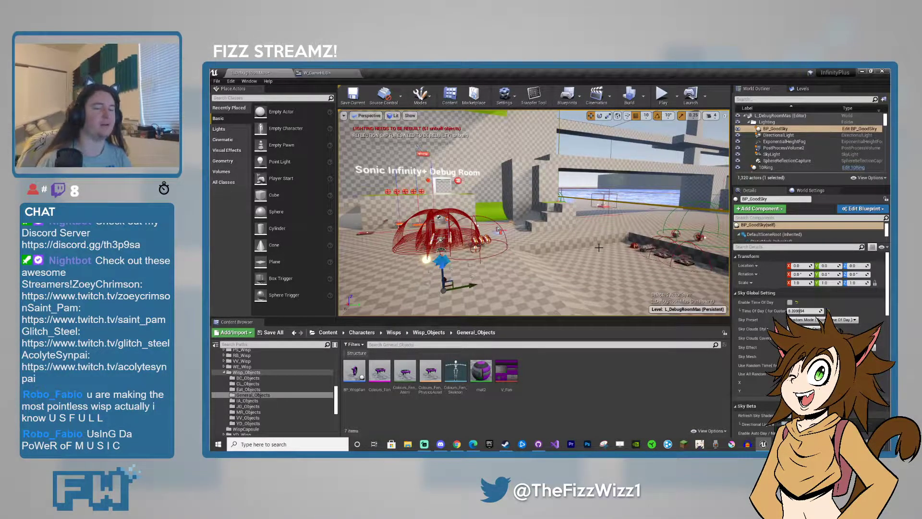
Step: Survey the level from the player start up to the raised grass platforms and the curved red ring trail
key(w)
right_drag(599, 248, 696, 245)
key(w)
mouse_move(534, 213)
right_down()
mouse_move(687, 214)
mouse_move(433, 209)
mouse_move(504, 209)
mouse_move(495, 199)
mouse_move(593, 216)
mouse_move(537, 209)
mouse_move(516, 225)
mouse_move(537, 210)
mouse_move(615, 212)
mouse_move(537, 212)
right_up()
key(w)
key(s)
key(w)
key(s)
key(w)
key(w)
key(s)
key(w)
key(w)
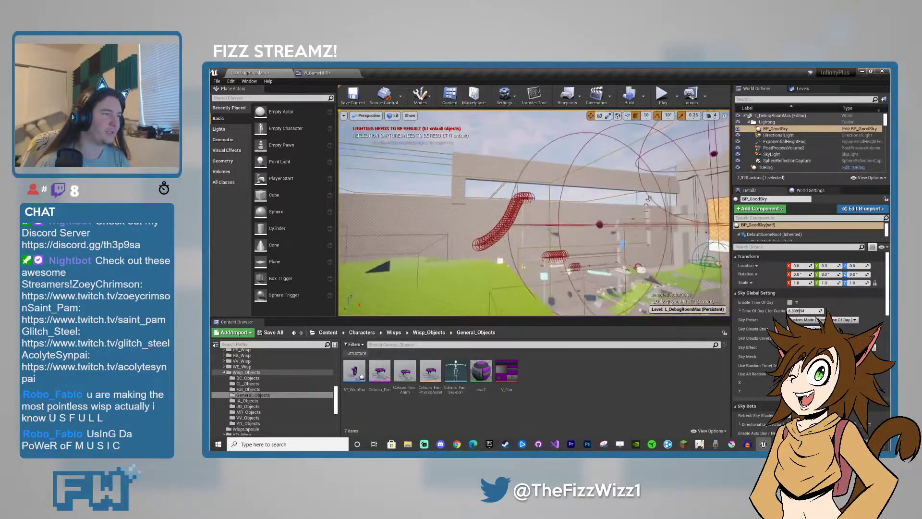
Step: Look over the water-side blocks and the raised grass field with the red and white object
key(w)
right_drag(535, 213, 437, 223)
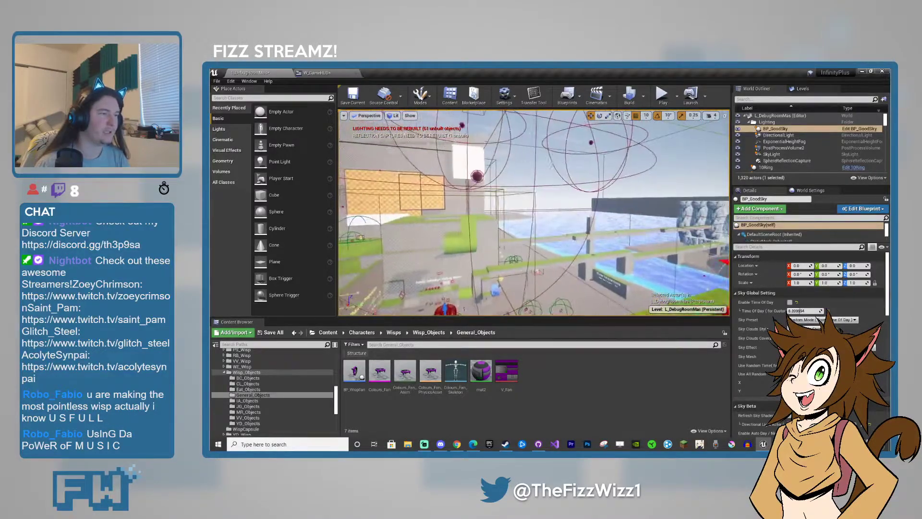
key(w)
right_drag(534, 213, 466, 224)
key(w)
right_drag(534, 213, 346, 211)
key(w)
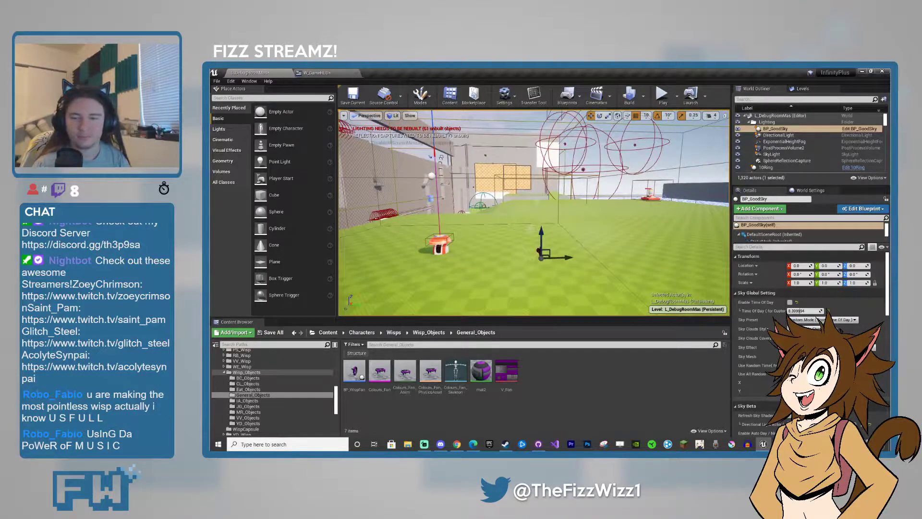
Step: Survey the level from above the orange loop, try the magenta wisp in a play session and end it
key(alt+Tab)
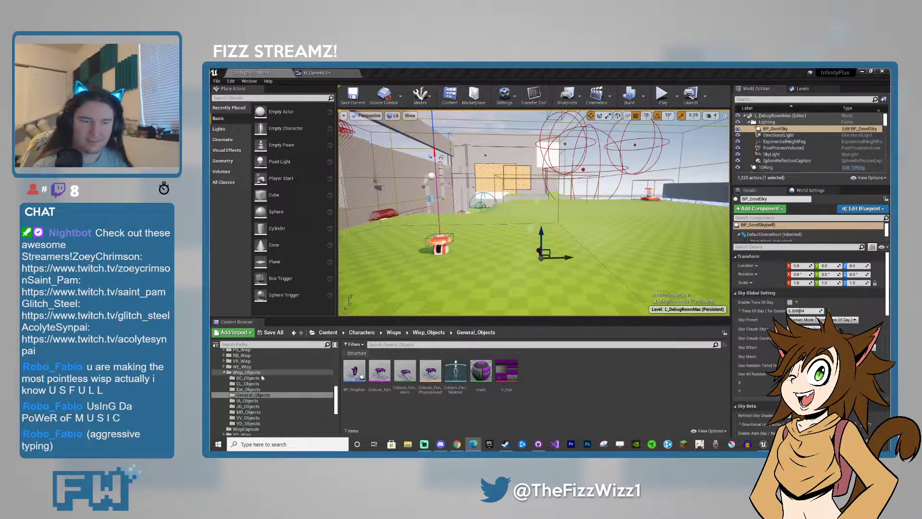
right_drag(576, 265, 518, 266)
right_drag(454, 220, 454, 220)
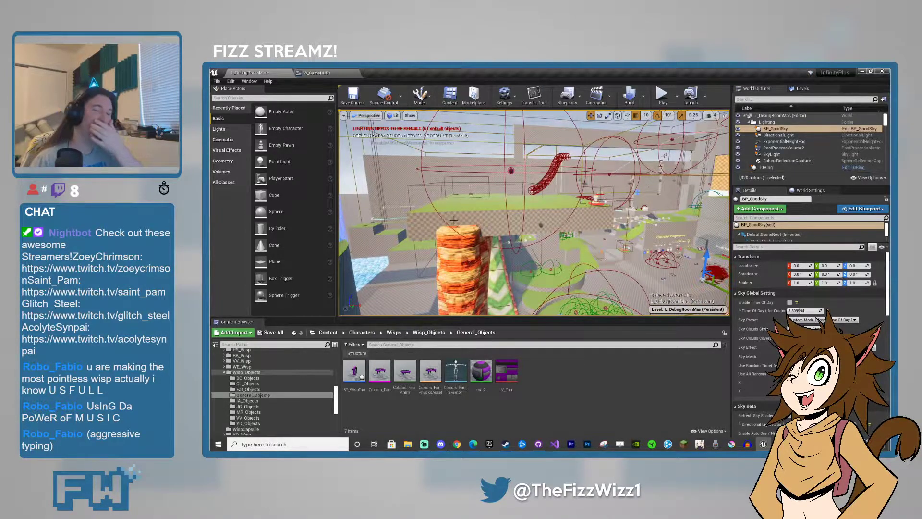
right_drag(479, 245, 493, 243)
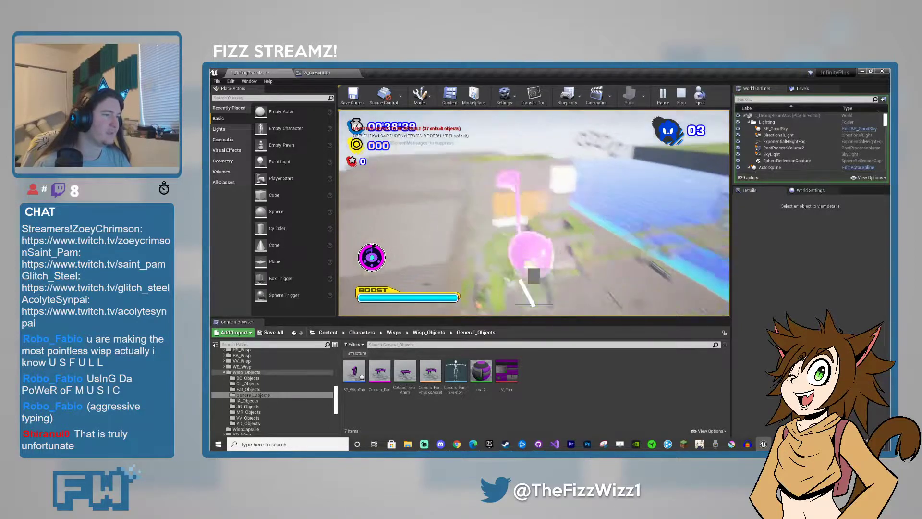
key(Escape)
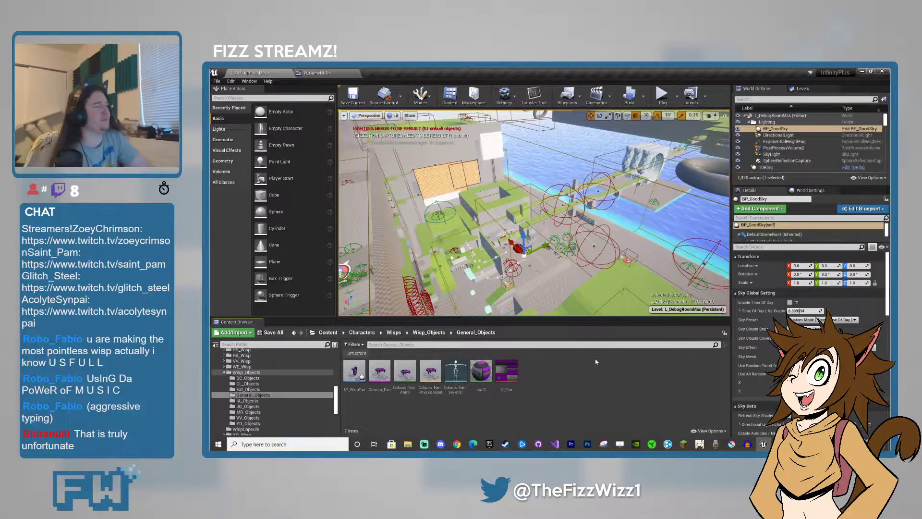
Step: Inspect the dark grass-topped blocks, the Character Progression wall and the curved green ramp near the Water Interactions sign
right_drag(576, 250, 521, 219)
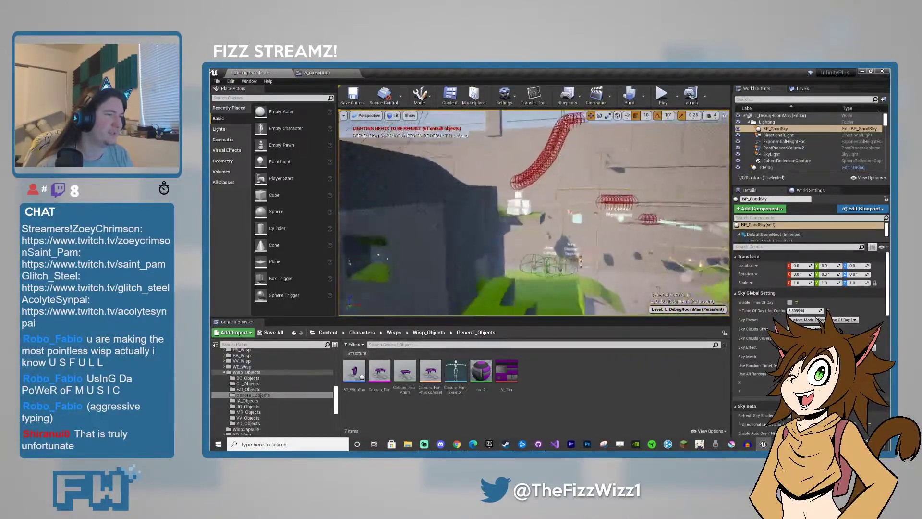
right_drag(521, 219, 515, 218)
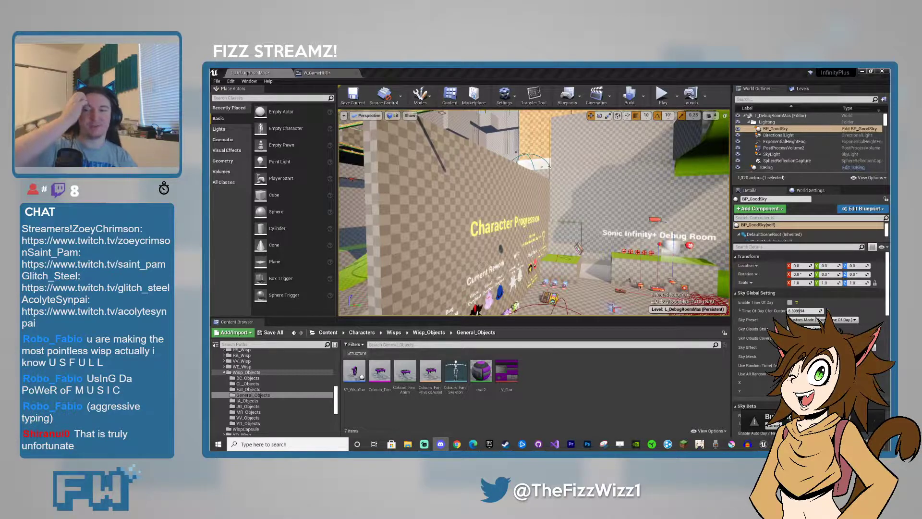
click(632, 379)
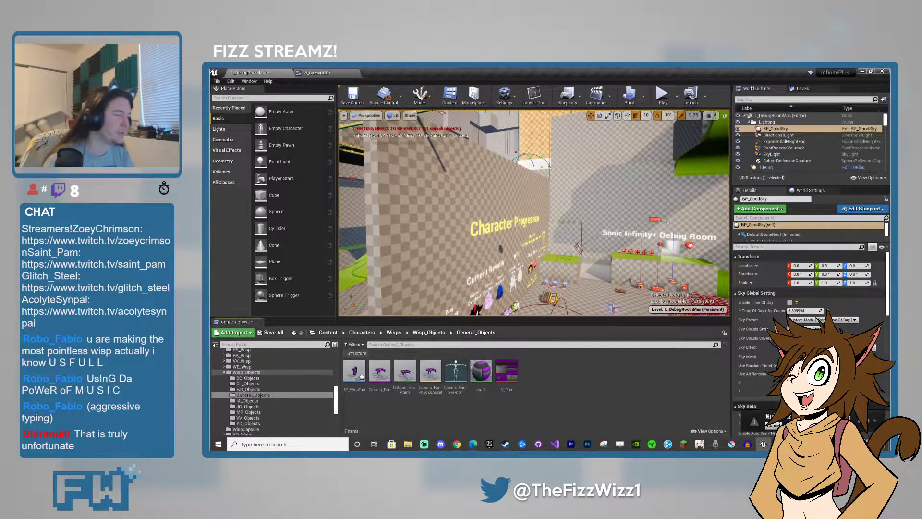
right_drag(610, 175, 730, 174)
right_drag(610, 174, 570, 258)
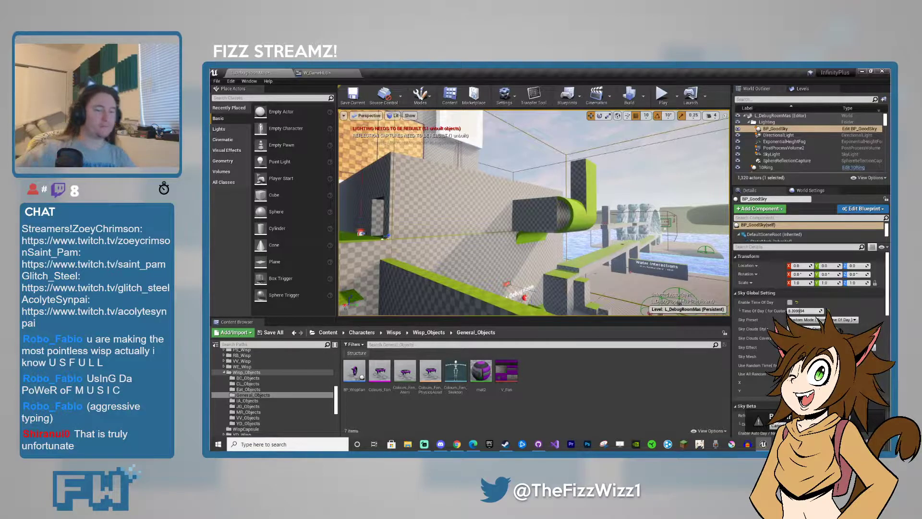
Step: Open the PC_PlayerController blueprint from the 1-Vital_BPs content folder
click(245, 373)
scroll(245, 370, up, 10)
click(244, 360)
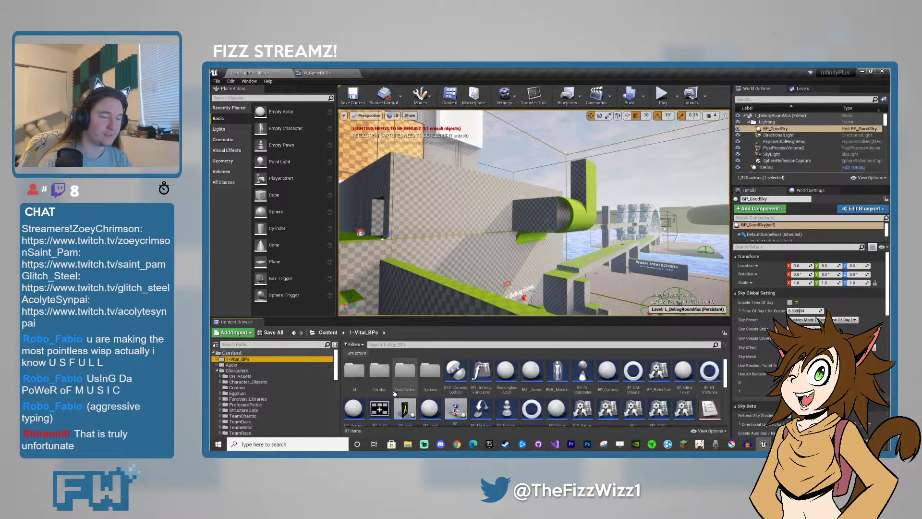
scroll(398, 405, down, 5)
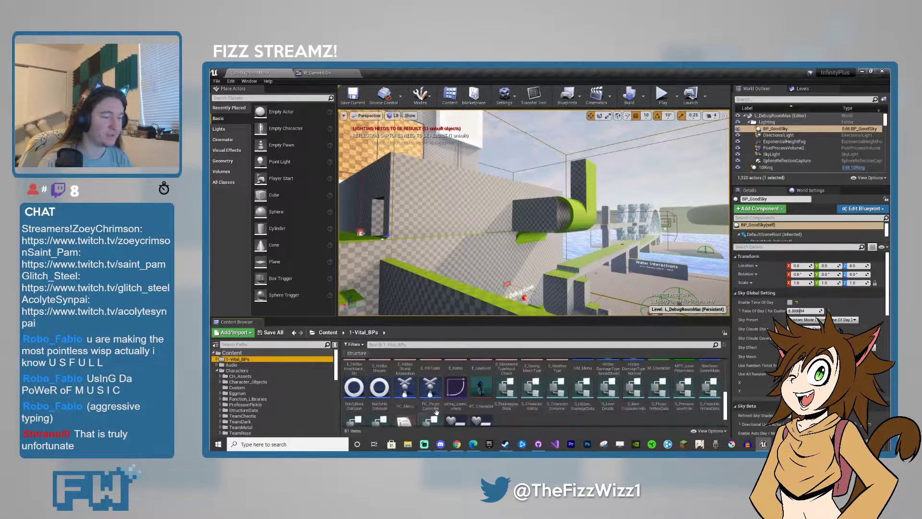
double_click(438, 406)
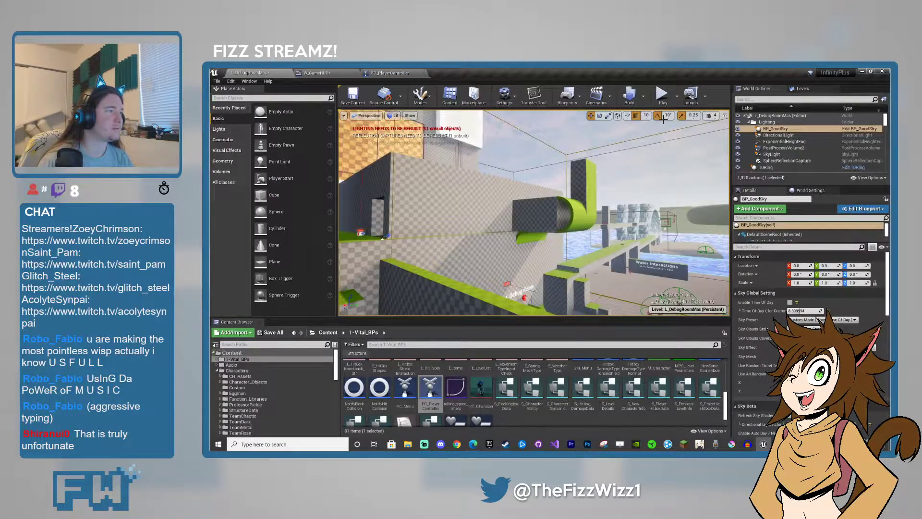
Step: Start a play session in the debug room and run the ToggleDebugCamera console command
click(663, 95)
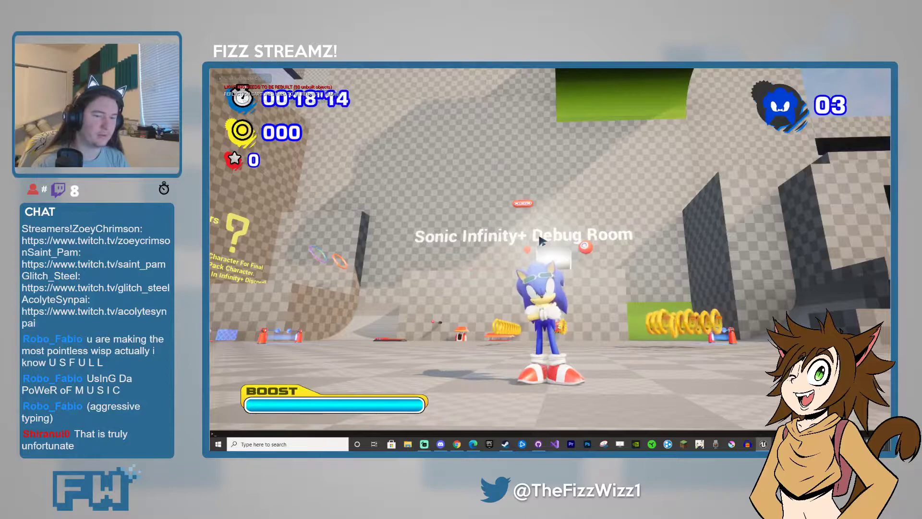
text(d)
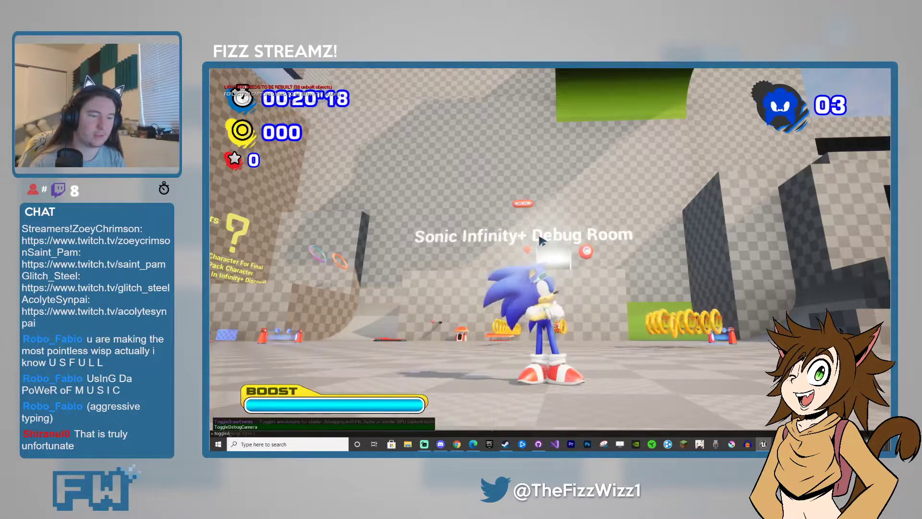
key(Up)
key(Down)
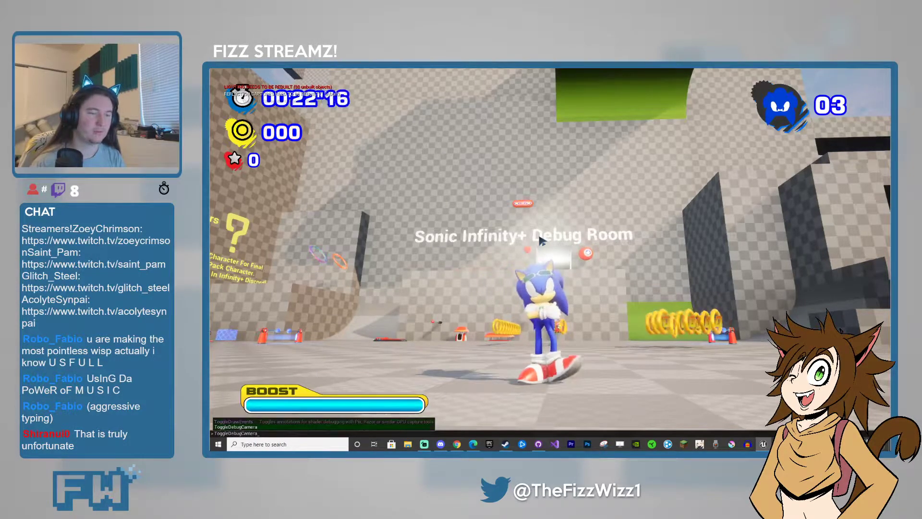
key(Return)
Step: Fly the debug camera around the large red volume and Sonic standing beside it
key(w)
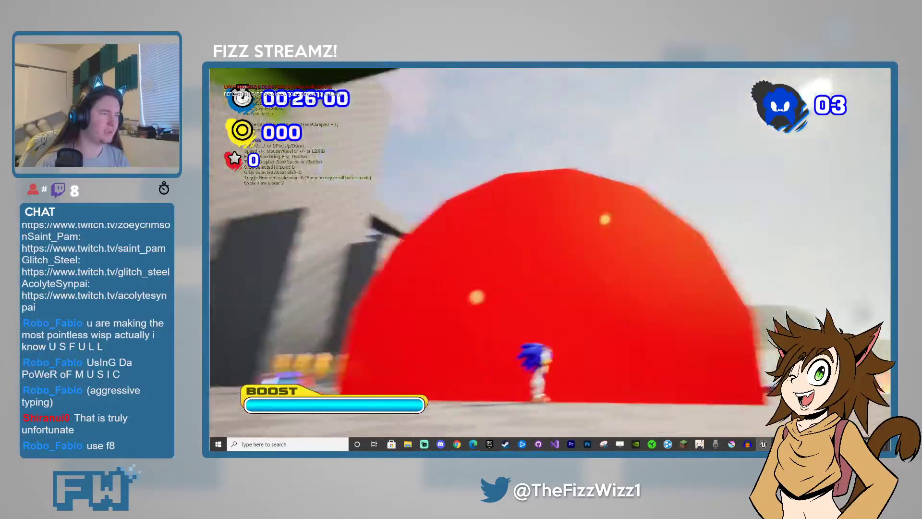
key(w)
key(w)
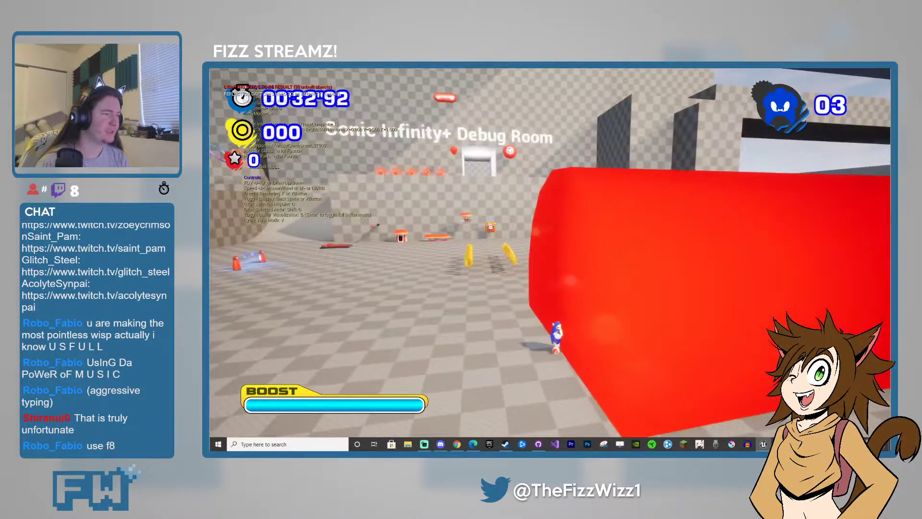
key(w)
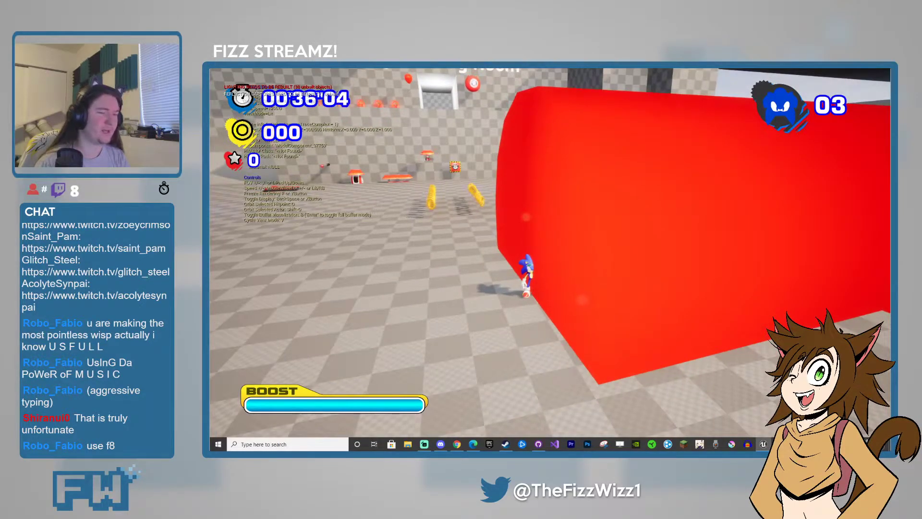
key(w)
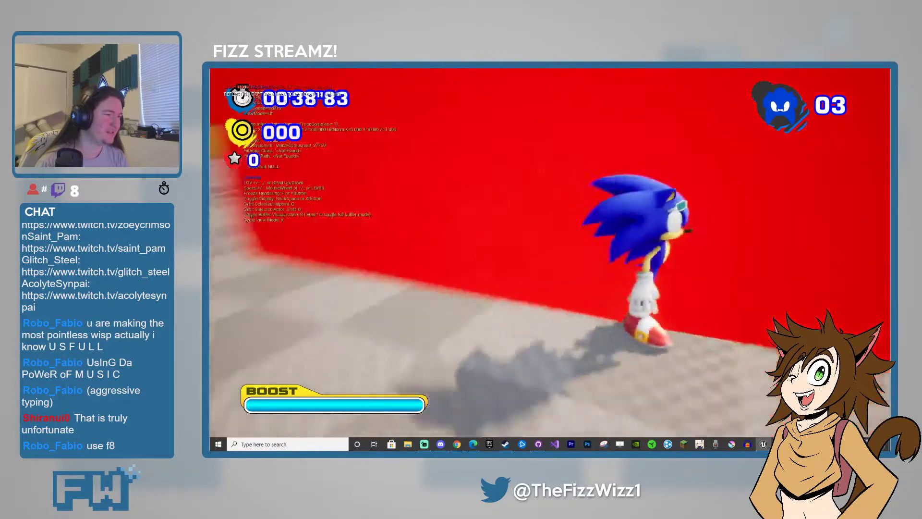
key(w)
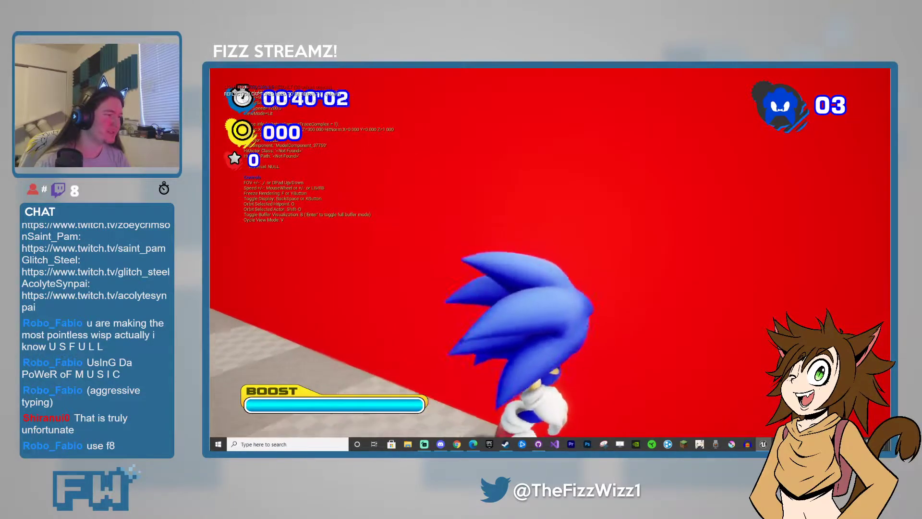
key(w)
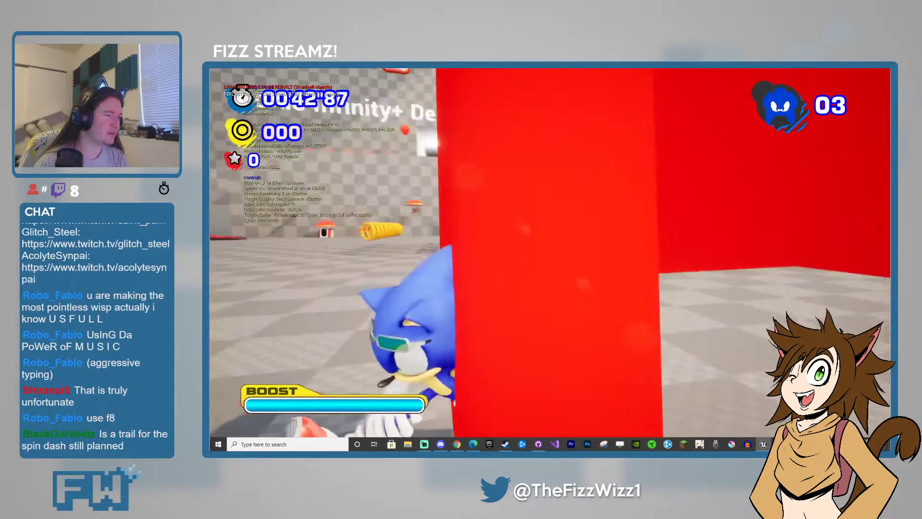
key(w)
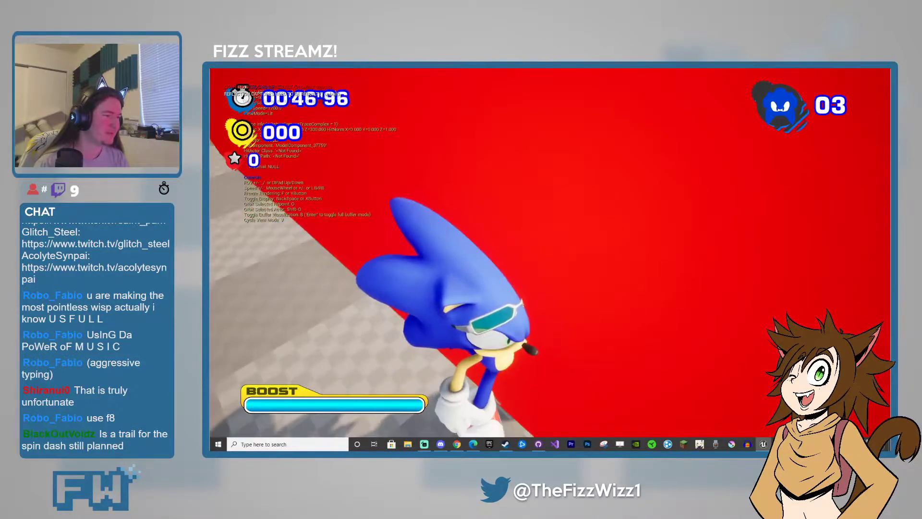
key(w)
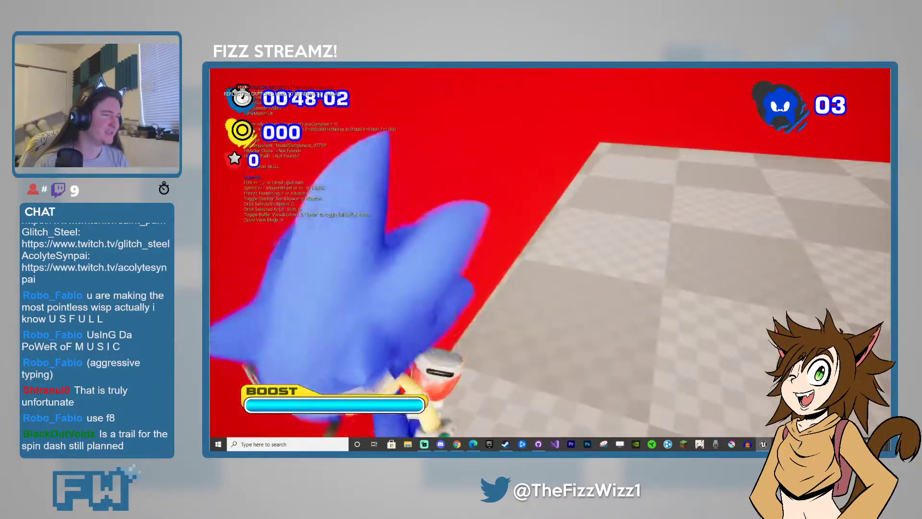
Step: Examine Sonic's face, goggles and idle pose up close with the debug camera
key(s)
key(w)
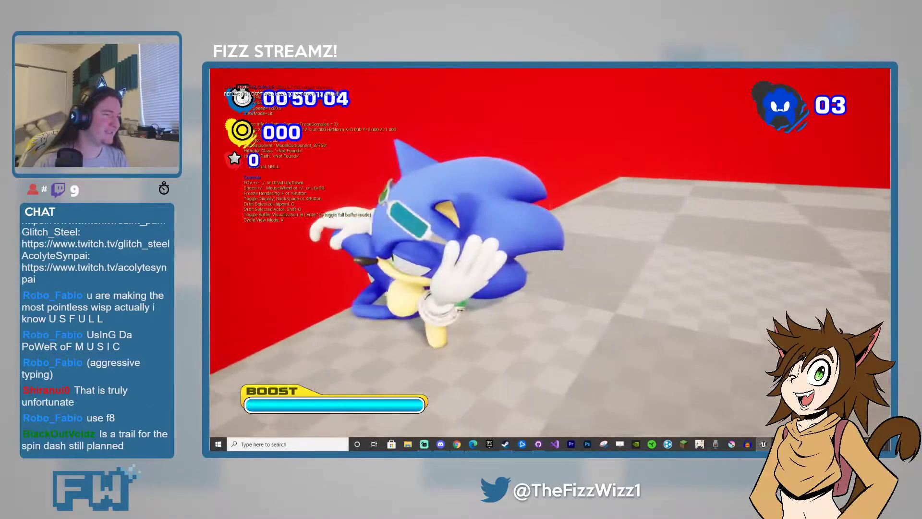
key(w)
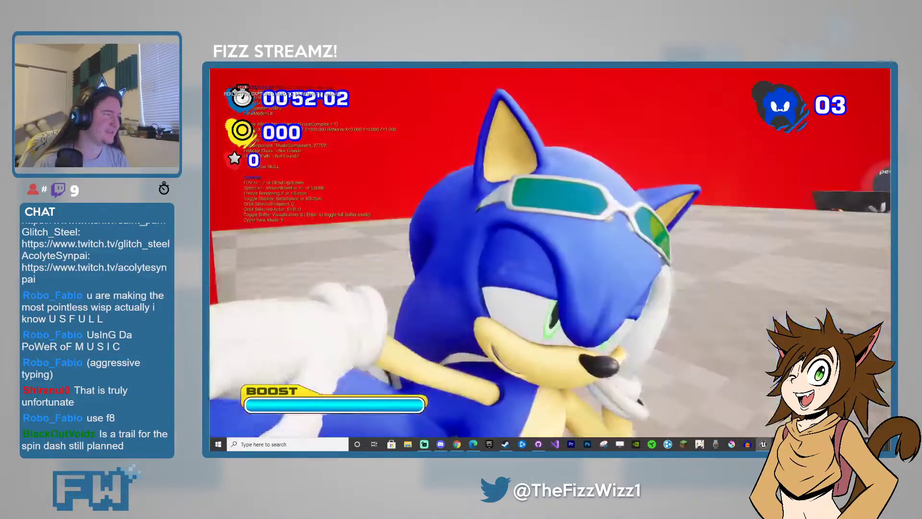
scroll(550, 252, down, 5)
key(a)
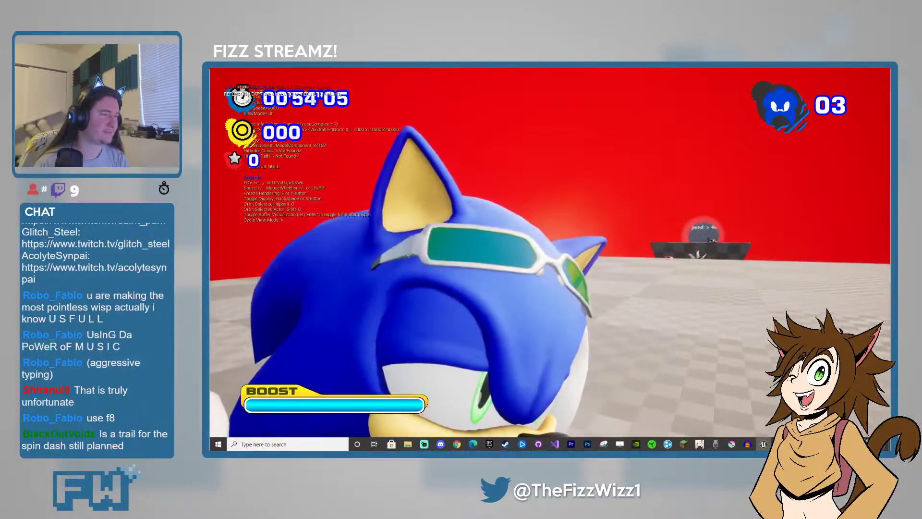
key(d)
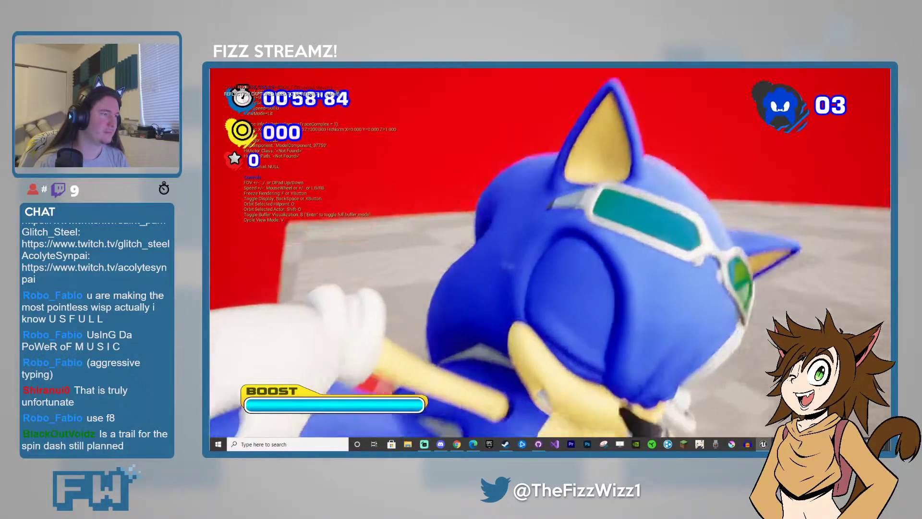
key(d)
key(d)
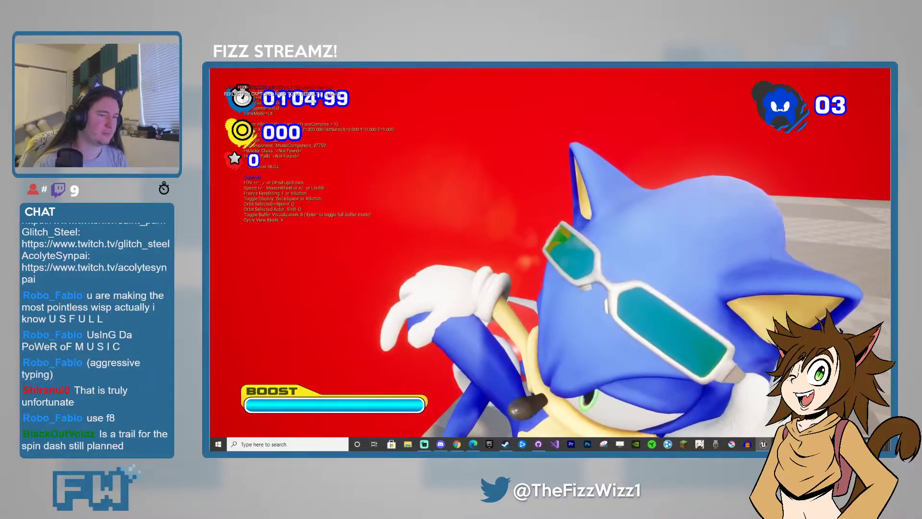
Step: End the play session and survey the debug room toward the Character Progression wall and the 2D Spline Movement sign
key(Escape)
right_drag(540, 287, 556, 275)
key(s)
key(s)
key(w)
key(a)
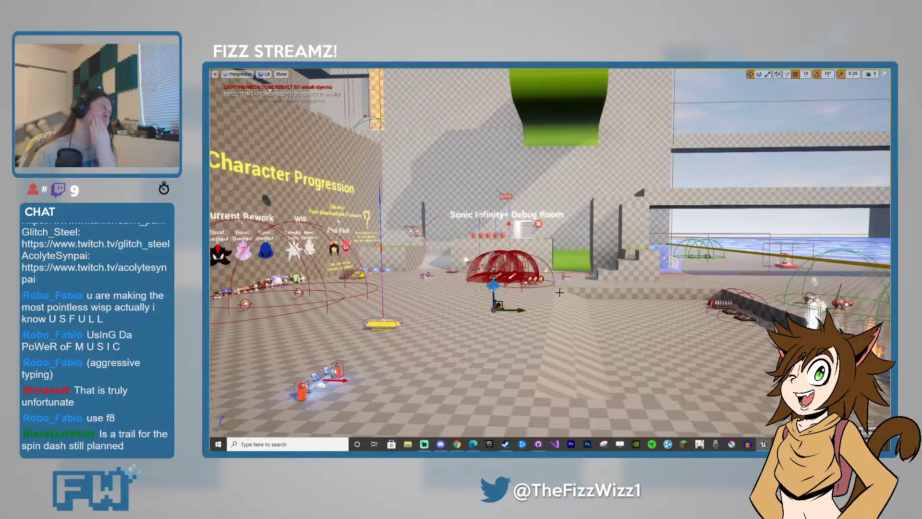
right_drag(559, 292, 433, 294)
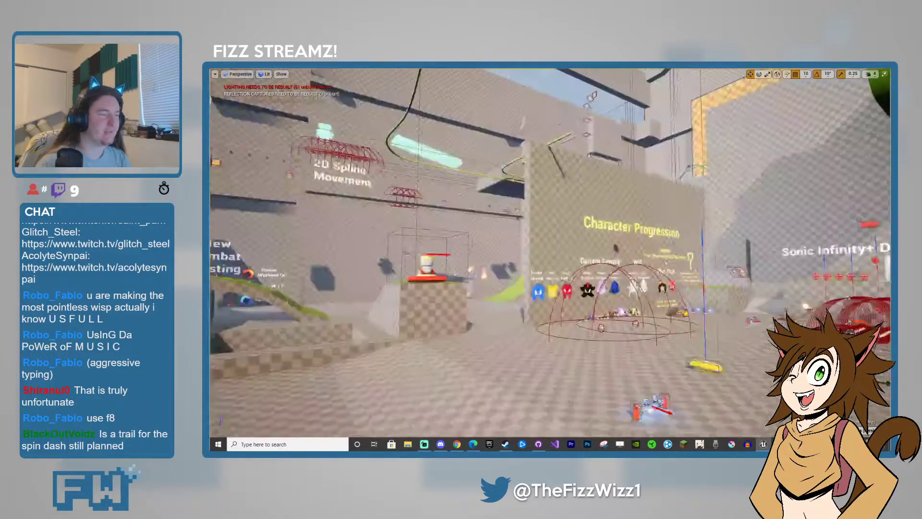
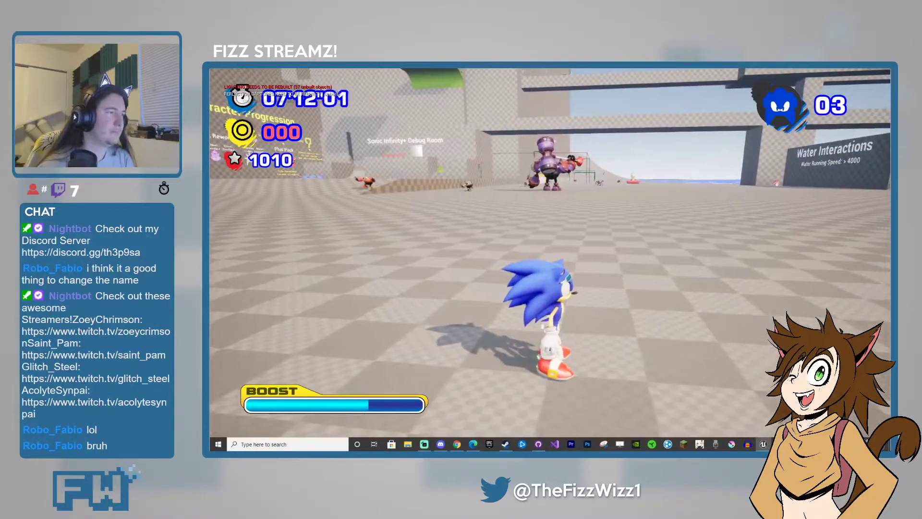
Step: End the play session, restore the full editor layout and change the TEST_Theme variable's default theme in W_GameHUD
key(Escape)
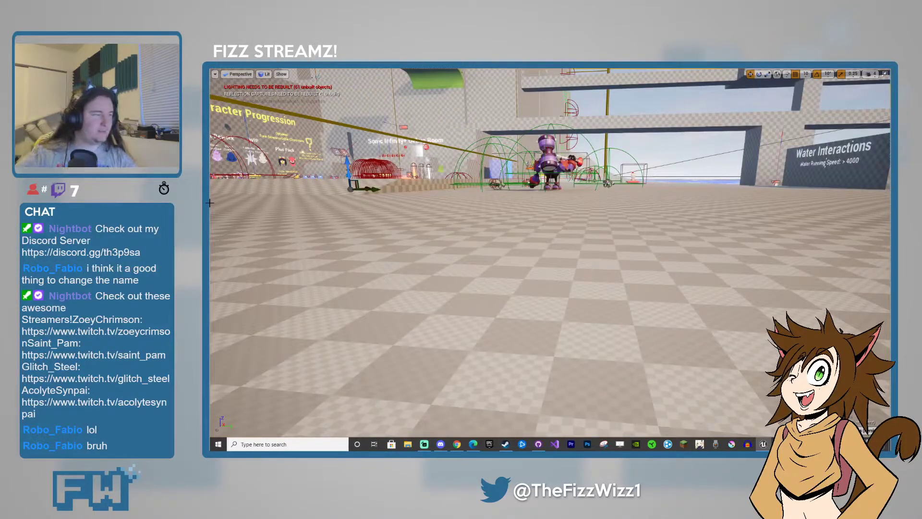
key(F11)
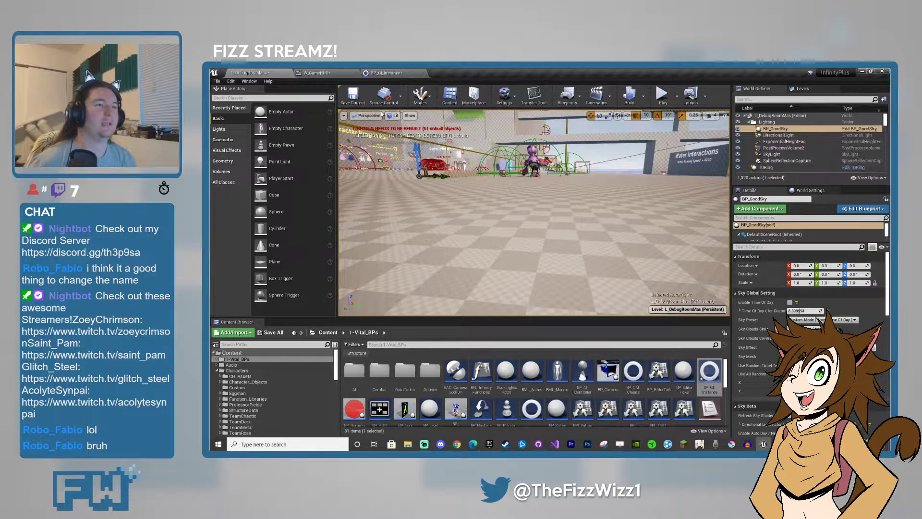
click(317, 73)
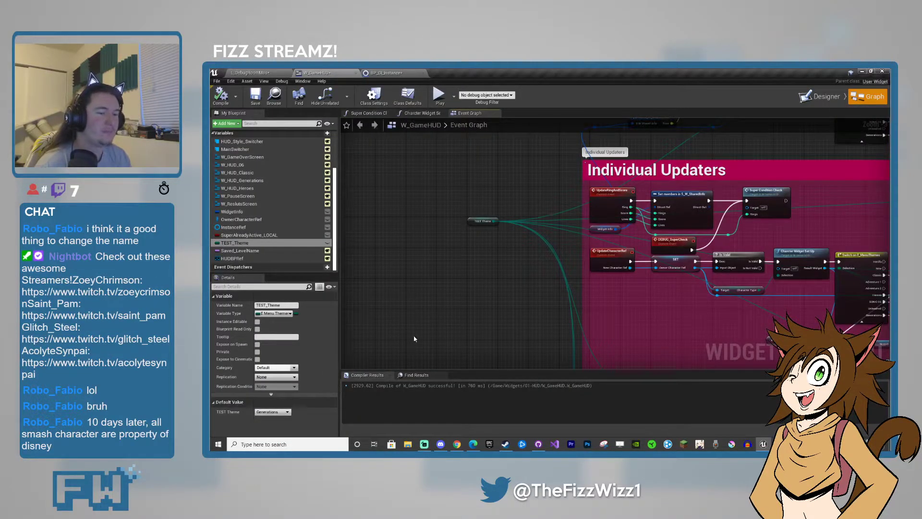
click(288, 411)
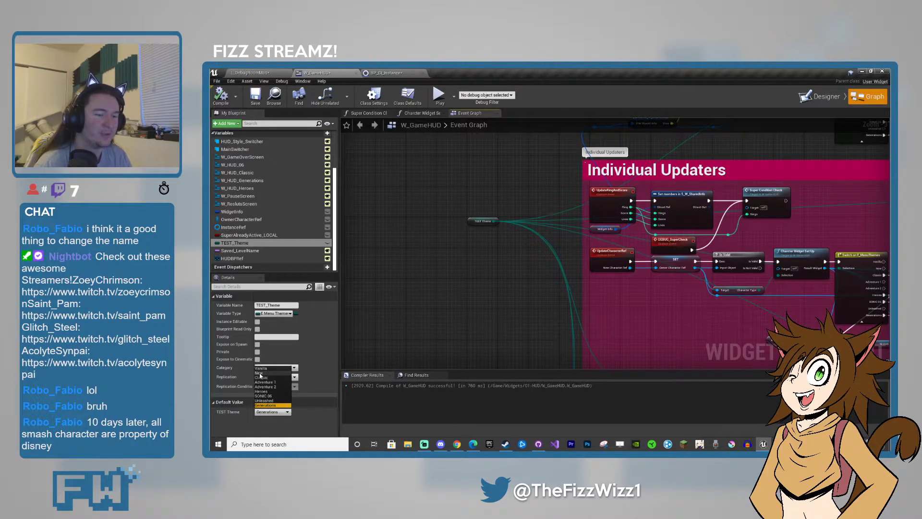
click(260, 375)
Step: Return to the debug room level and survey the checkered walls, the dunes outside and the curved green ramp
click(252, 72)
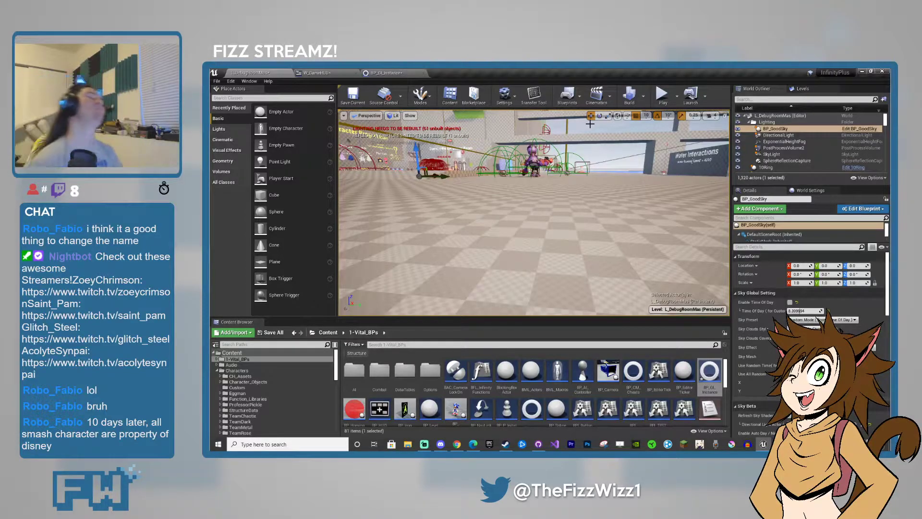
click(533, 216)
key(w)
right_drag(534, 216, 644, 192)
click(533, 216)
key(w)
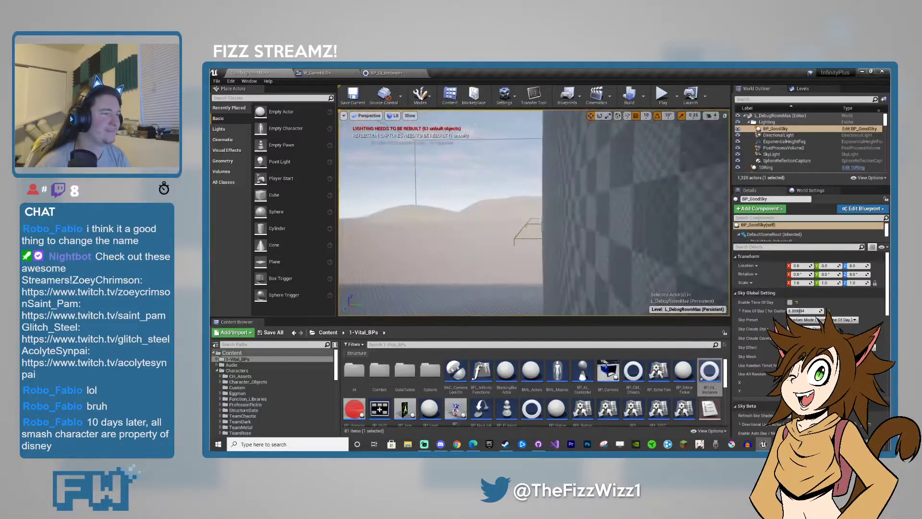
right_drag(643, 192, 636, 212)
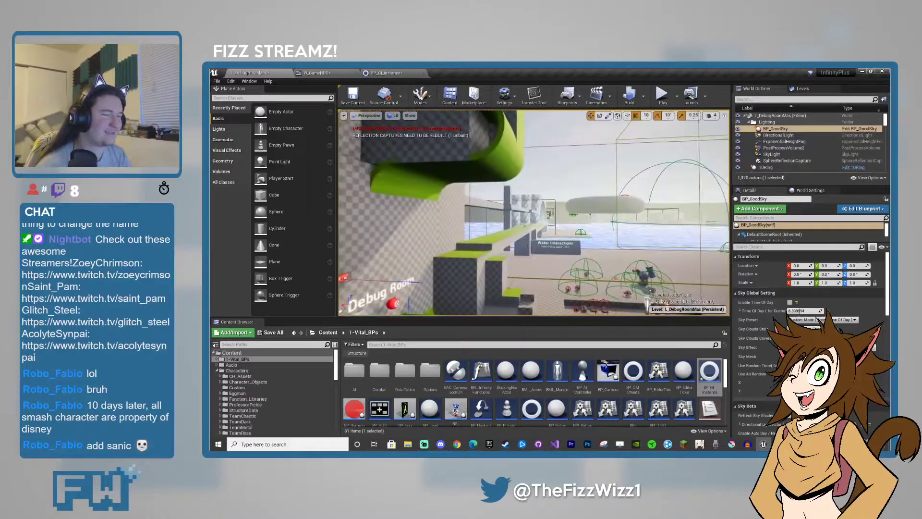
Step: Look over the water area, the large rounded floating object, the waterfall blocks and the orange brick loop
right_drag(534, 213, 620, 211)
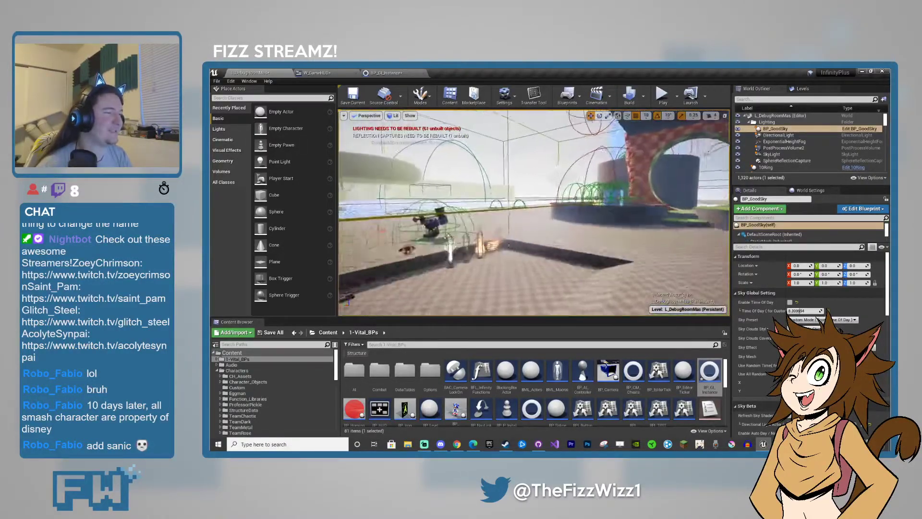
right_drag(534, 212, 663, 210)
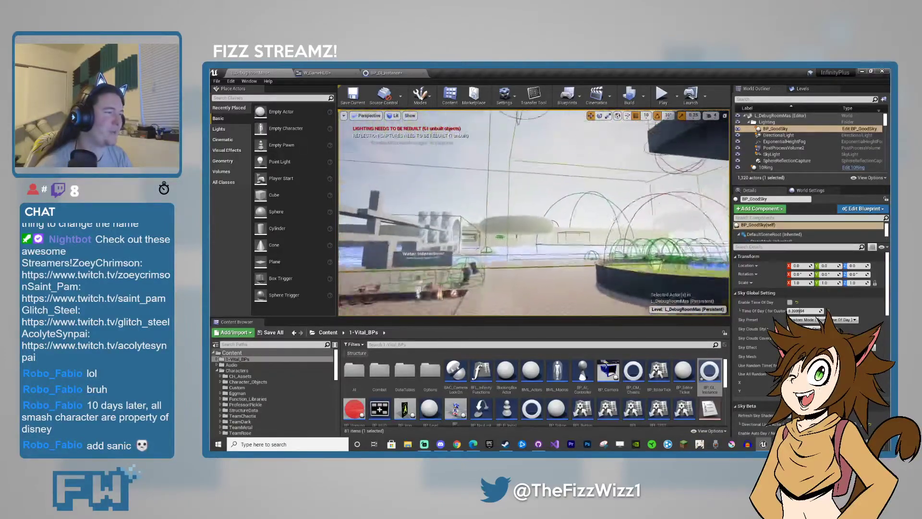
key(w)
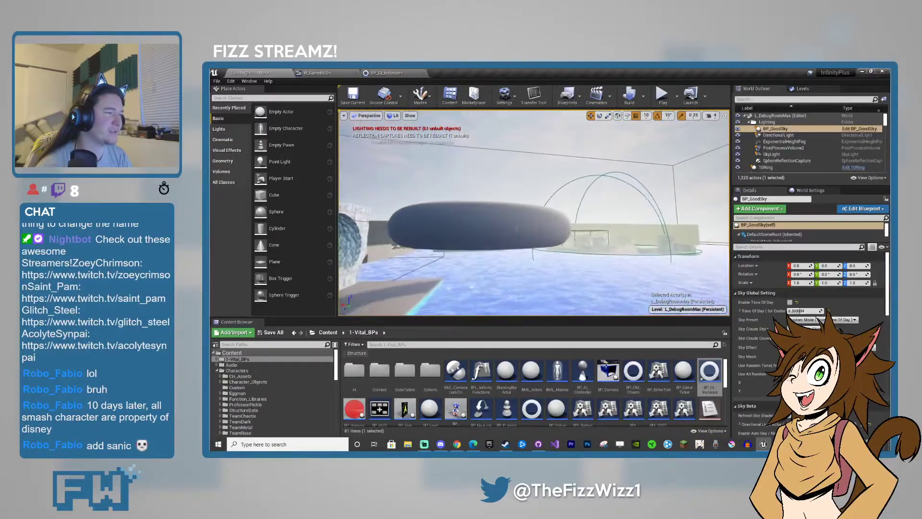
key(w)
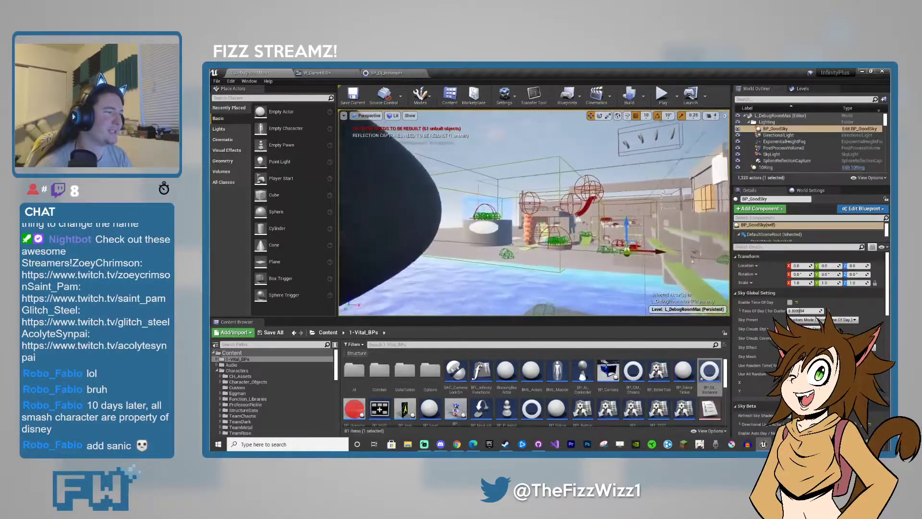
key(w)
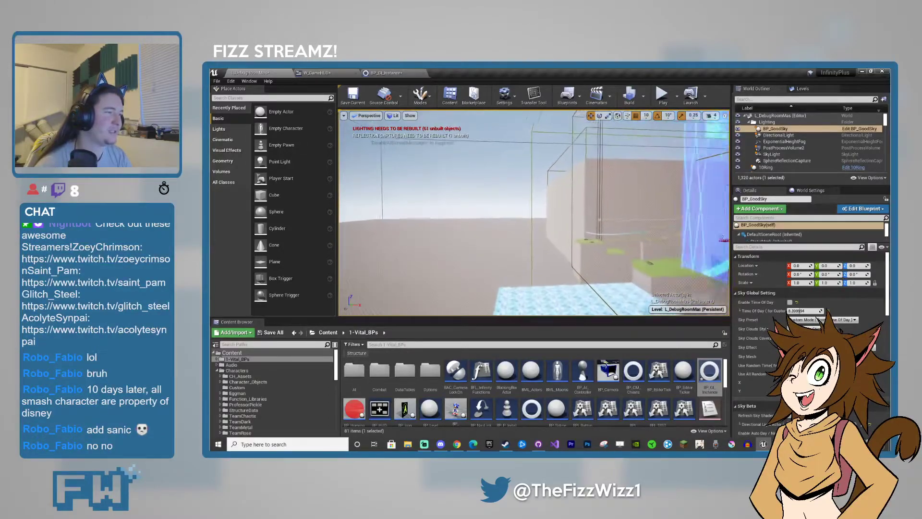
key(w)
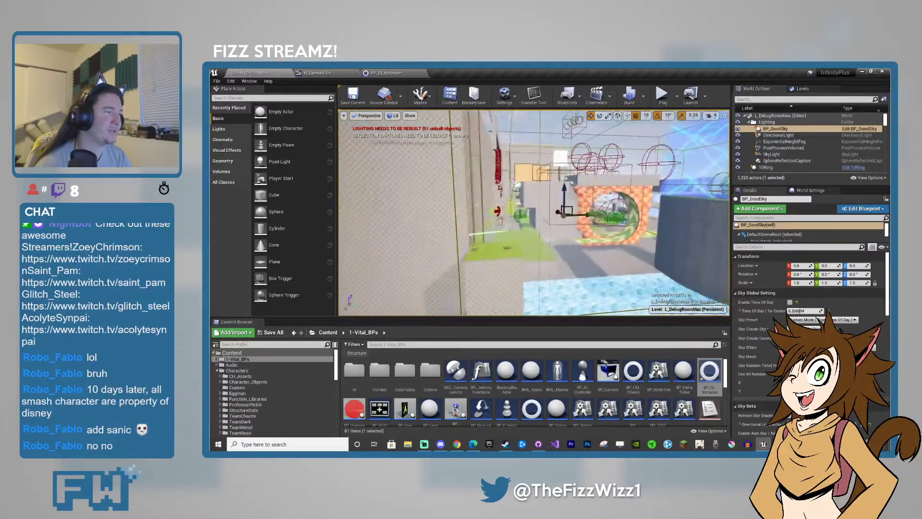
Step: Look along the checkered corridor with the orange blocks and out over the water area by the Water Interactions sign
key(w)
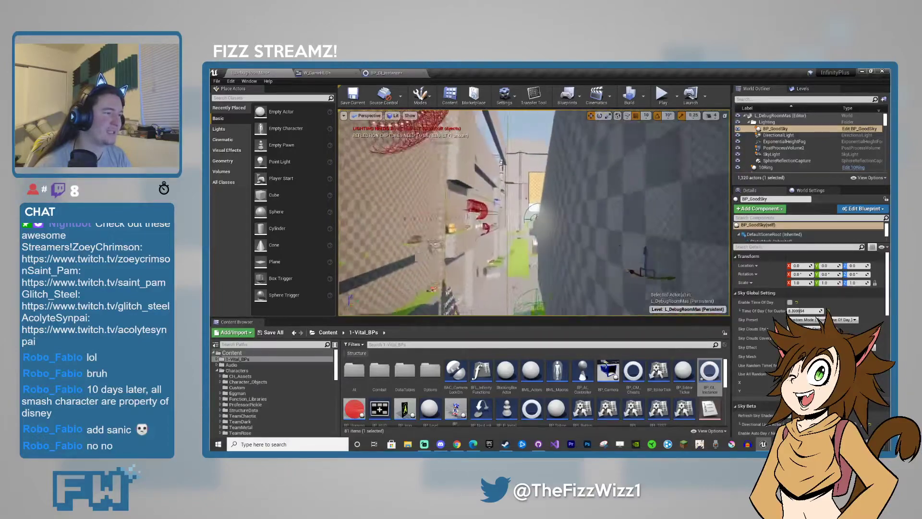
key(w)
key(w)
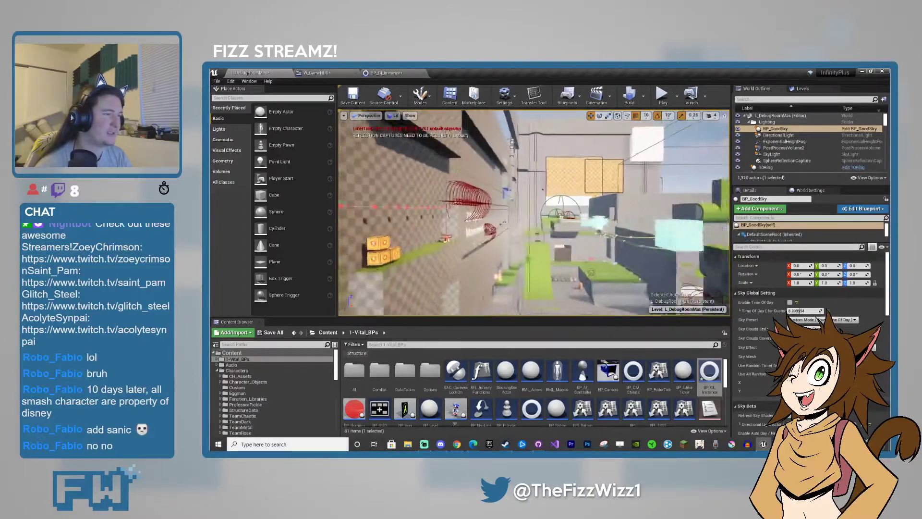
key(w)
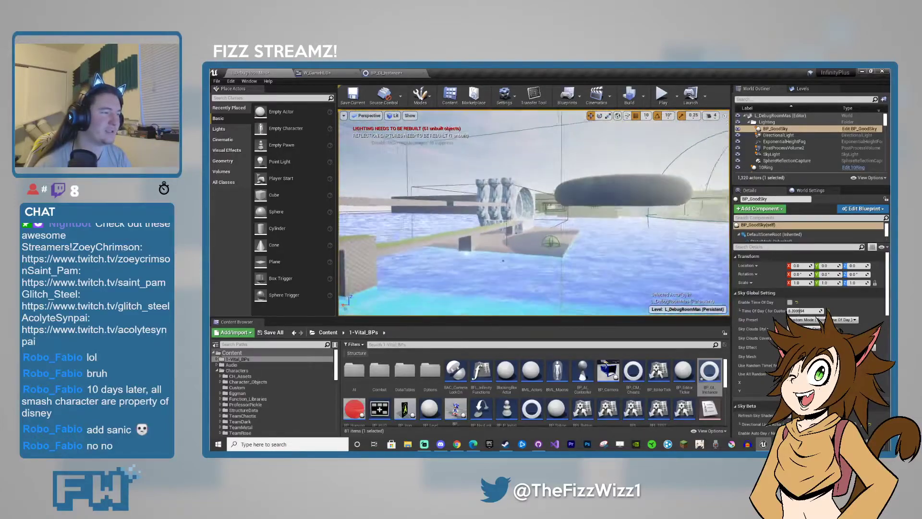
key(w)
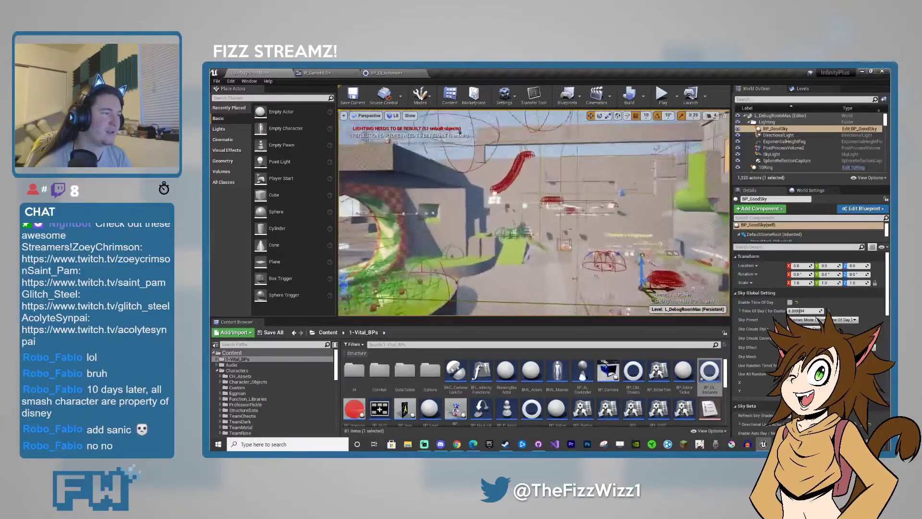
key(w)
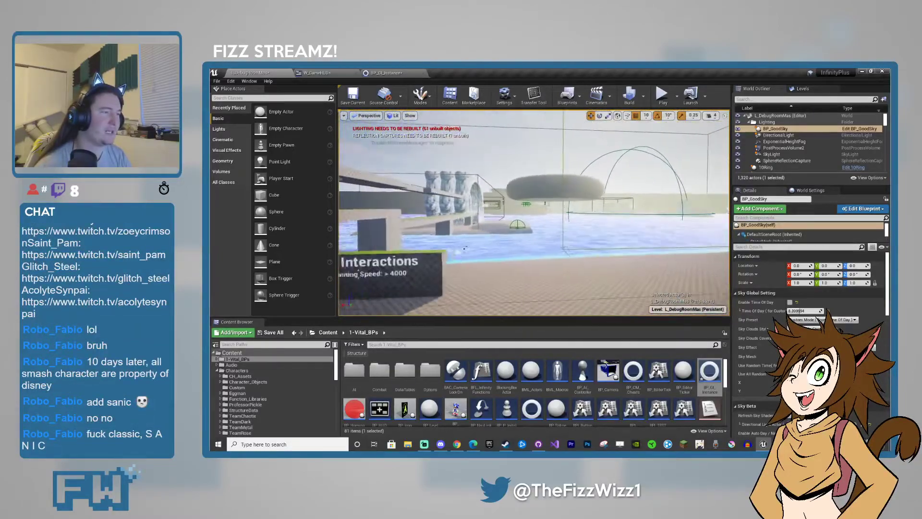
key(w)
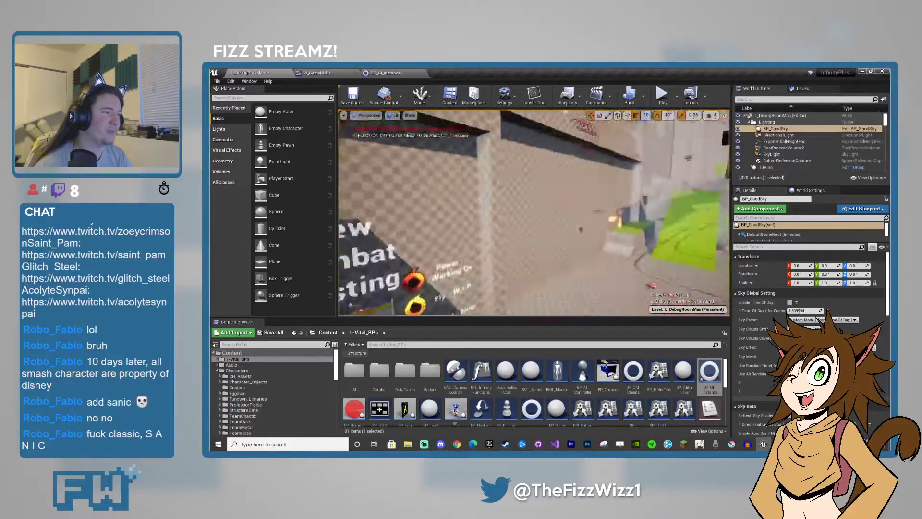
key(w)
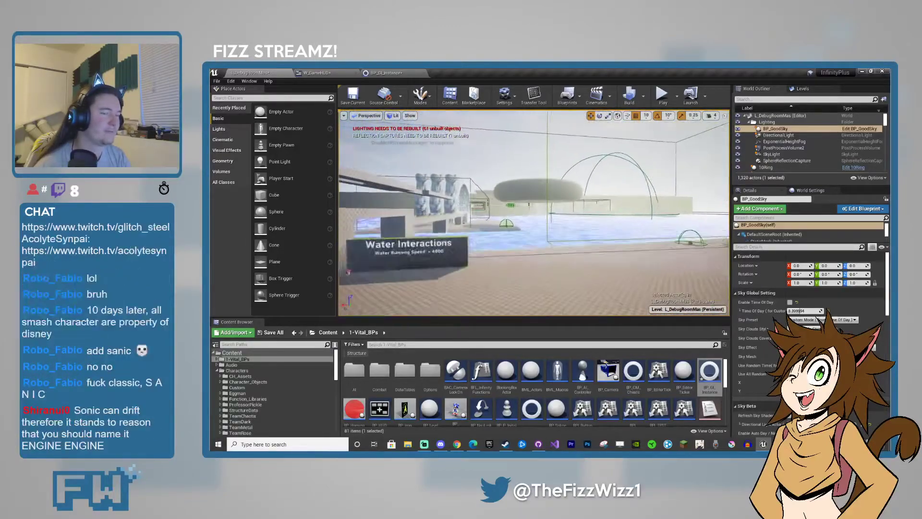
right_drag(535, 213, 432, 213)
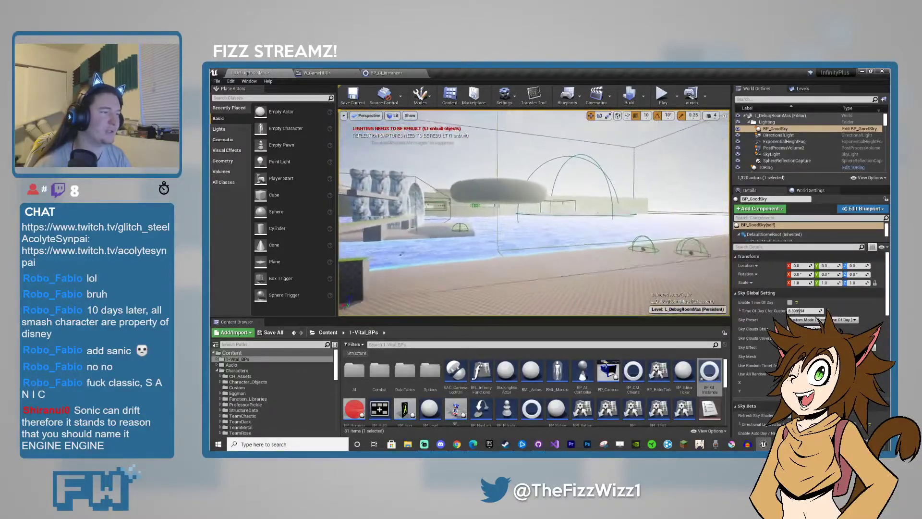
right_drag(534, 213, 432, 213)
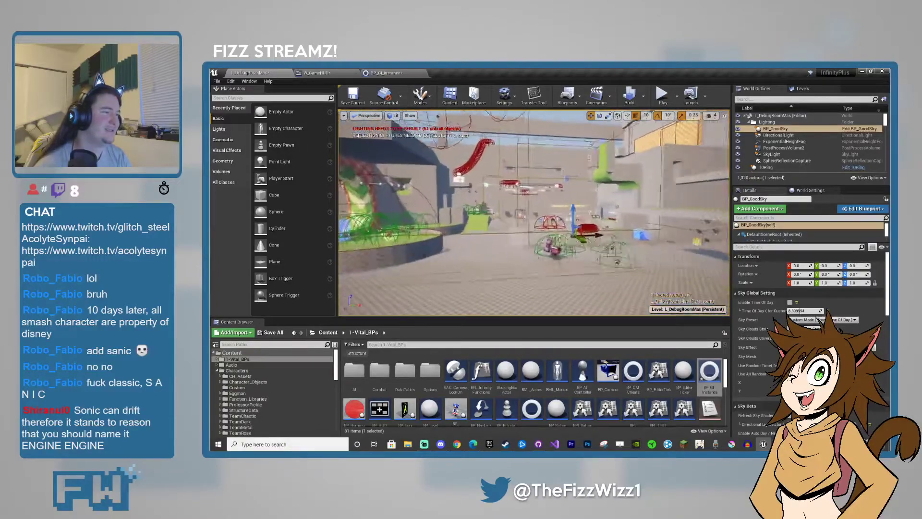
Step: Survey the checkered walls, the curved red ring trail, the brick loop and the area by the Debug Room sign
right_drag(535, 213, 654, 154)
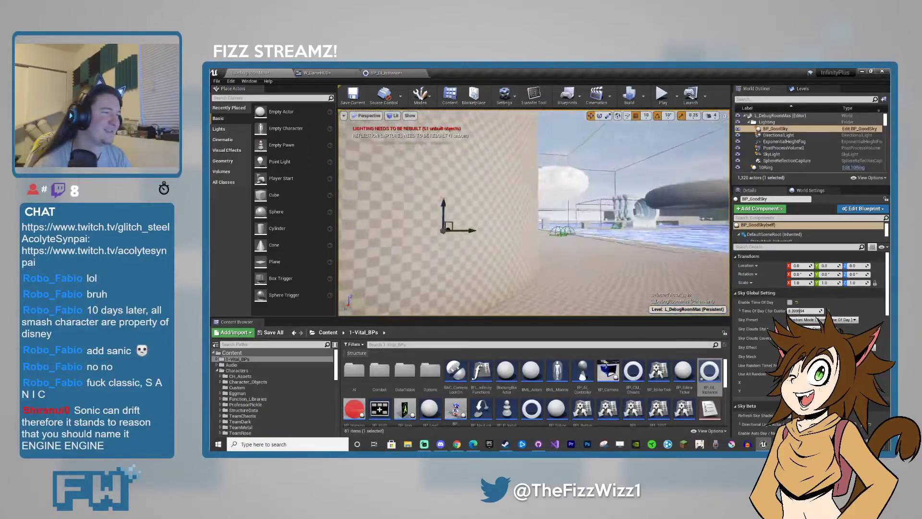
key(w)
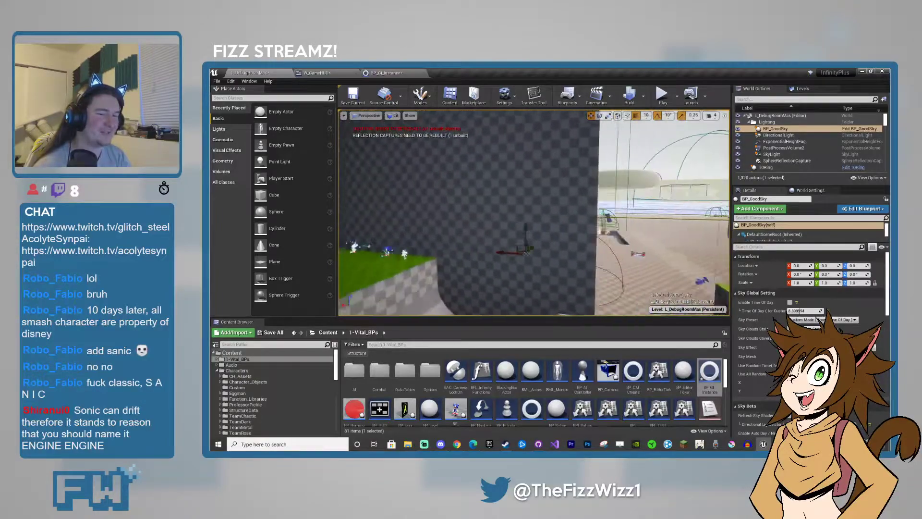
key(w)
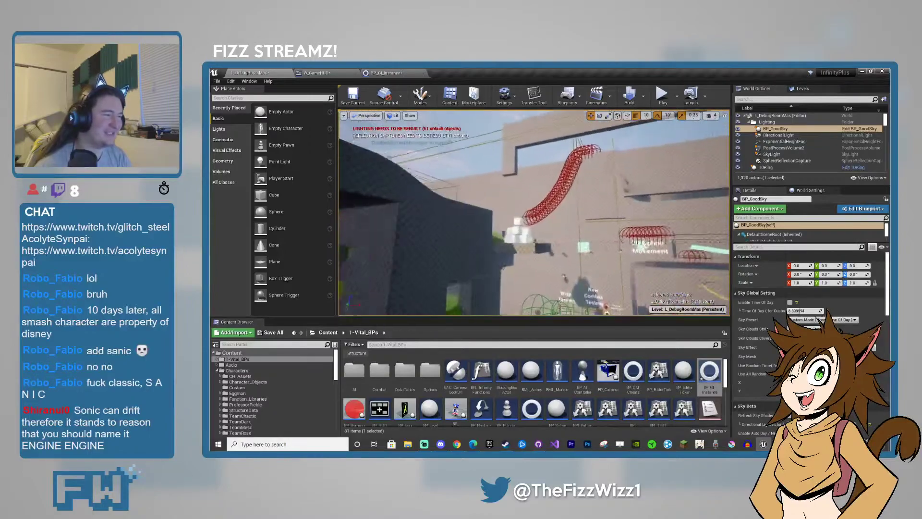
key(w)
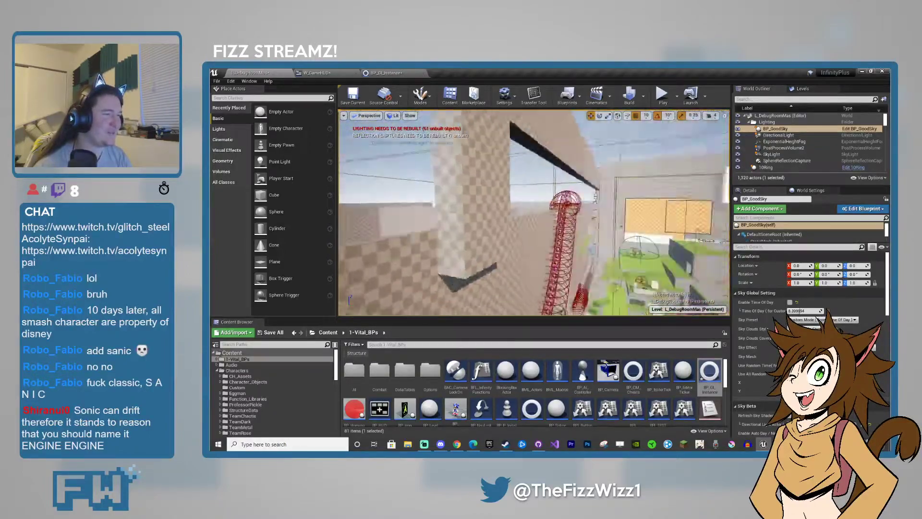
key(w)
key(d)
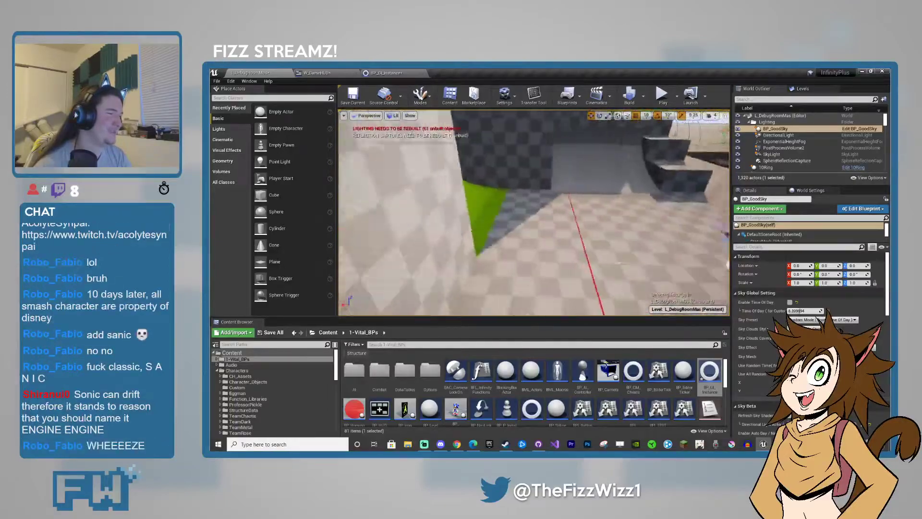
key(w)
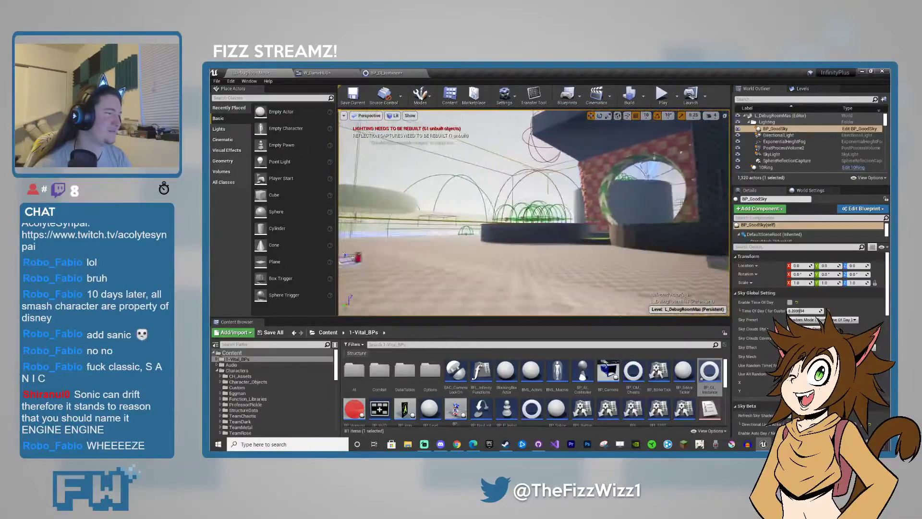
key(w)
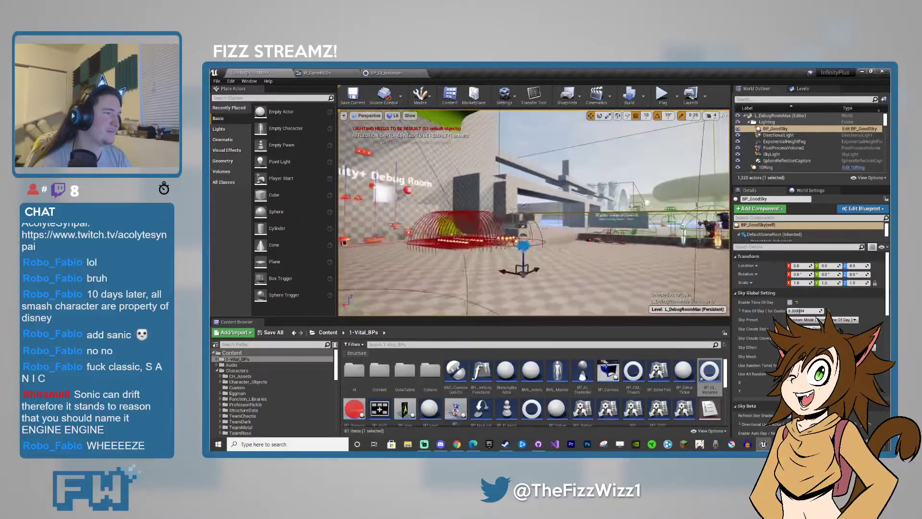
key(a)
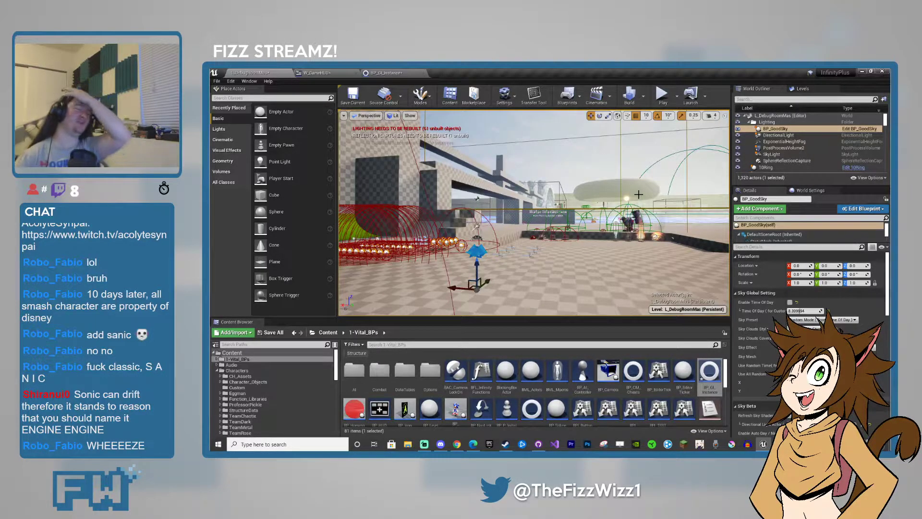
Step: Look over the waterside area around the pale rounded object and the dark cylindrical platform
key(w)
right_drag(582, 164, 552, 163)
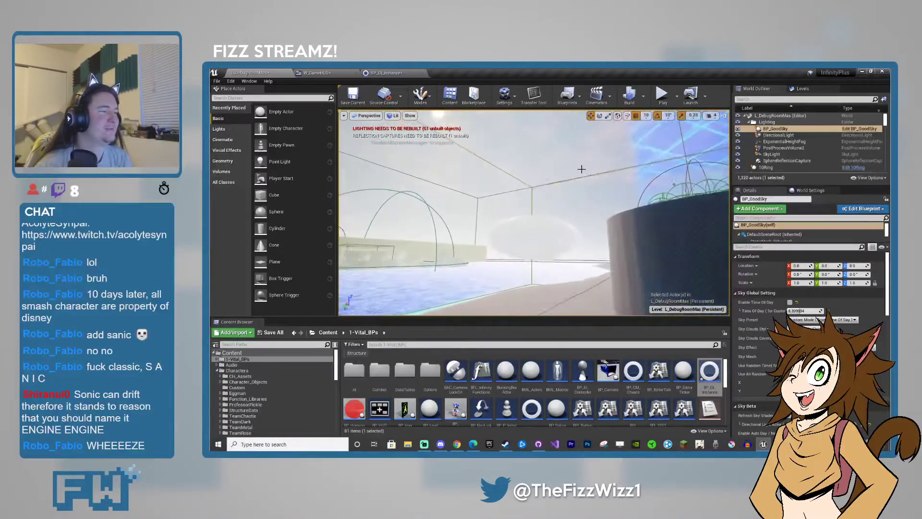
click(573, 178)
click(568, 196)
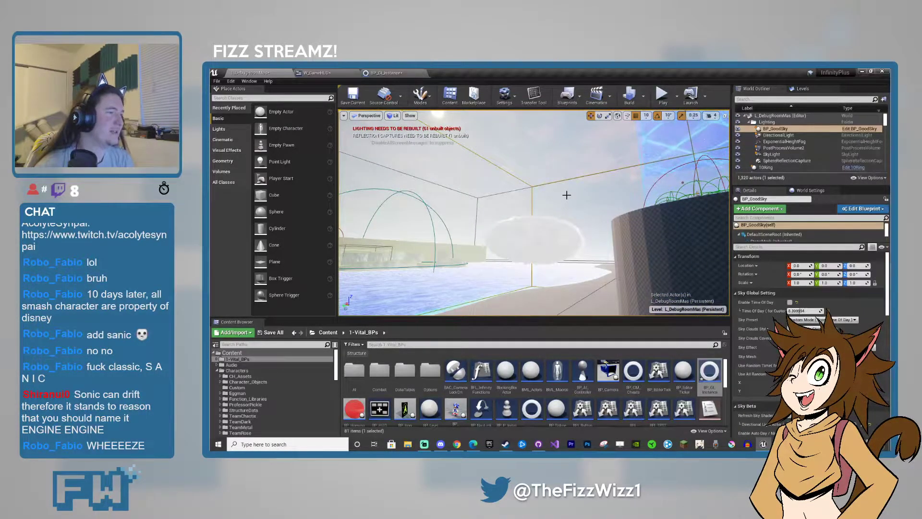
click(567, 195)
key(w)
mouse_move(560, 196)
right_down()
mouse_move(687, 209)
mouse_move(624, 168)
mouse_move(535, 211)
mouse_move(726, 181)
mouse_move(601, 190)
mouse_move(552, 207)
right_up()
click(562, 196)
click(608, 166)
key(w)
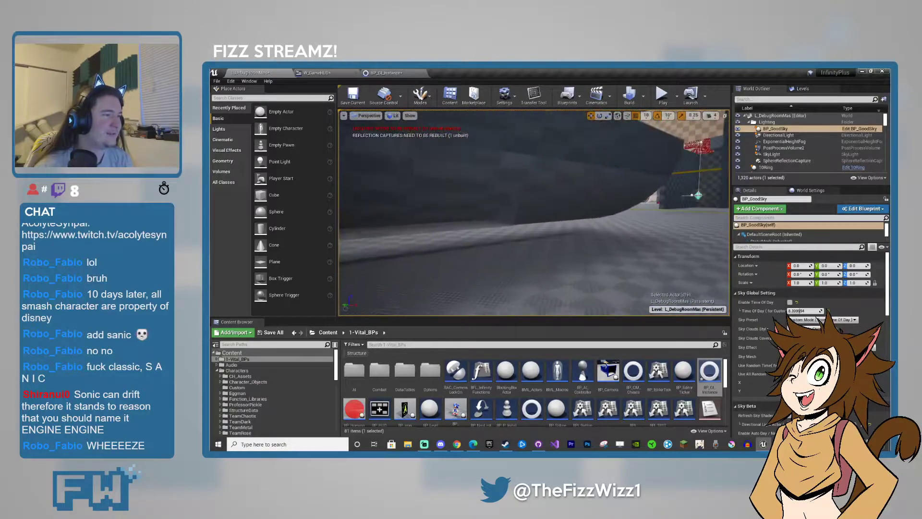
Step: Go to the Character Progression wall and examine the character icons under Current Rework and WIP
right_drag(534, 213, 591, 210)
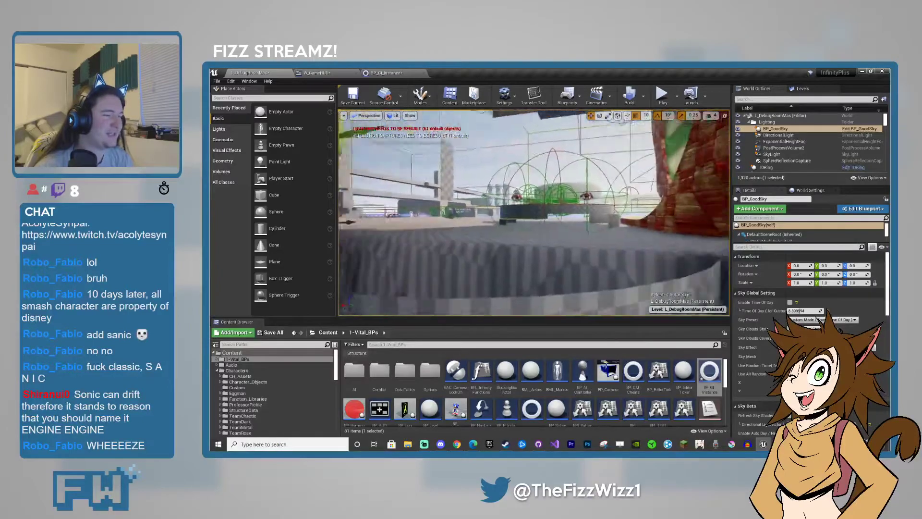
right_drag(534, 213, 447, 213)
right_drag(534, 213, 423, 209)
right_drag(534, 213, 553, 226)
right_drag(509, 278, 538, 262)
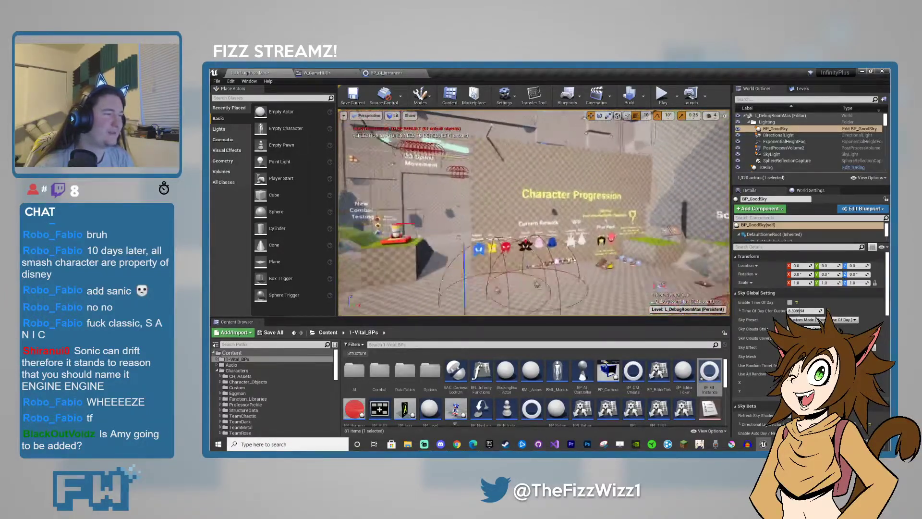
mouse_move(534, 213)
right_down()
mouse_move(534, 247)
mouse_move(529, 214)
right_up()
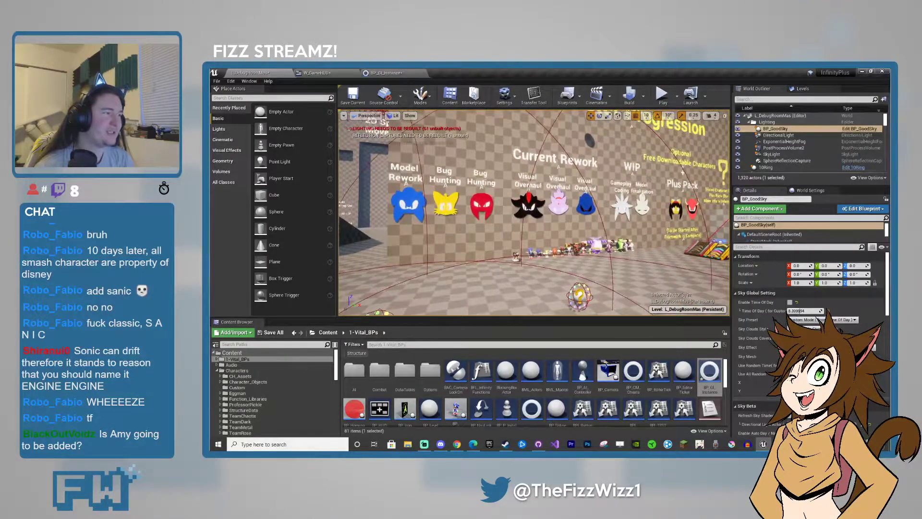
right_drag(591, 192, 601, 190)
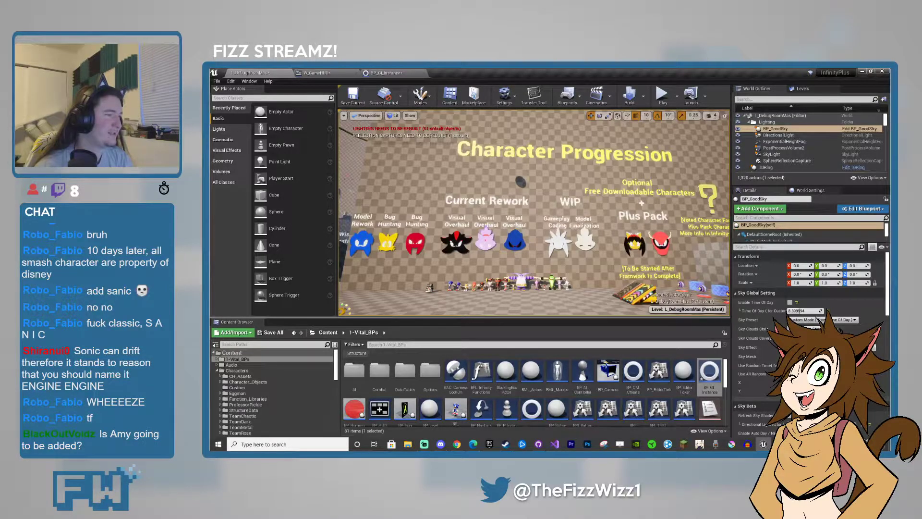
Step: Examine the Plus Pack icons and the voted-character note under the question mark on the Character Progression wall
key(w)
right_drag(534, 212, 584, 211)
key(w)
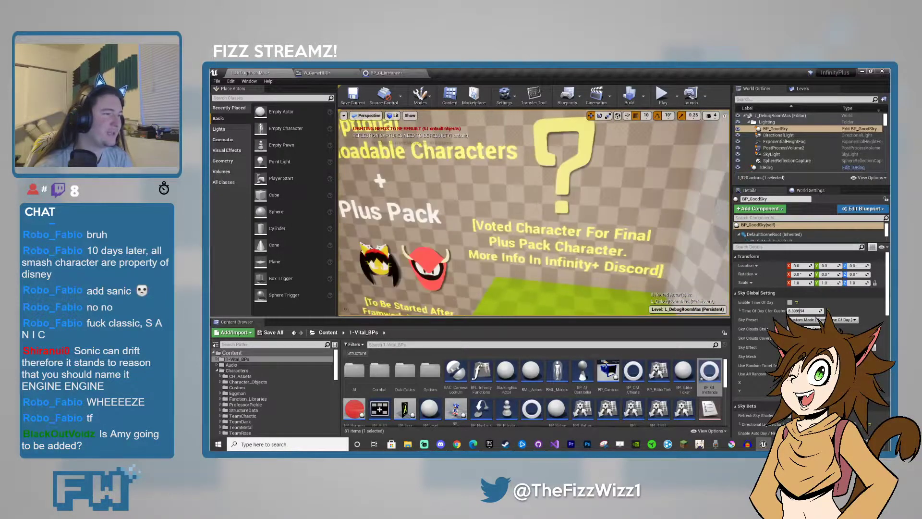
right_drag(534, 212, 564, 185)
key(w)
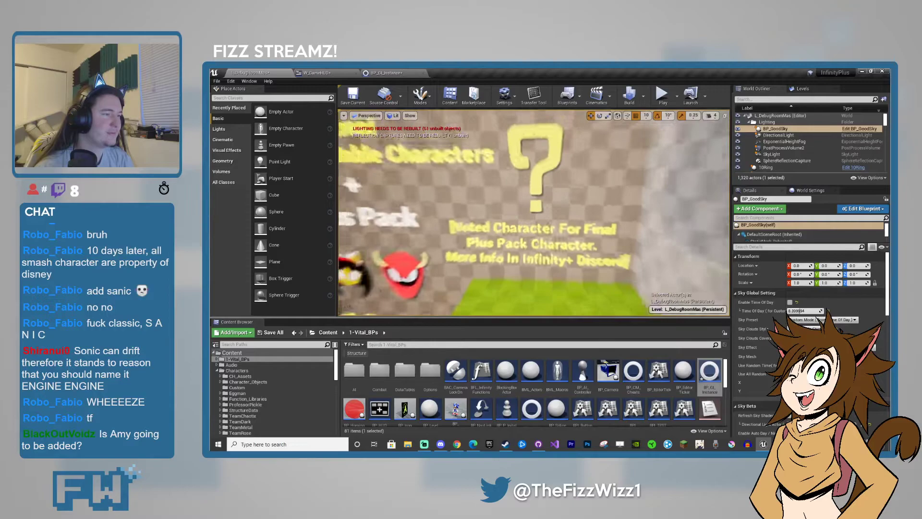
key(s)
mouse_move(534, 212)
right_down()
mouse_move(540, 197)
mouse_move(531, 213)
mouse_move(541, 208)
right_up()
key(w)
key(s)
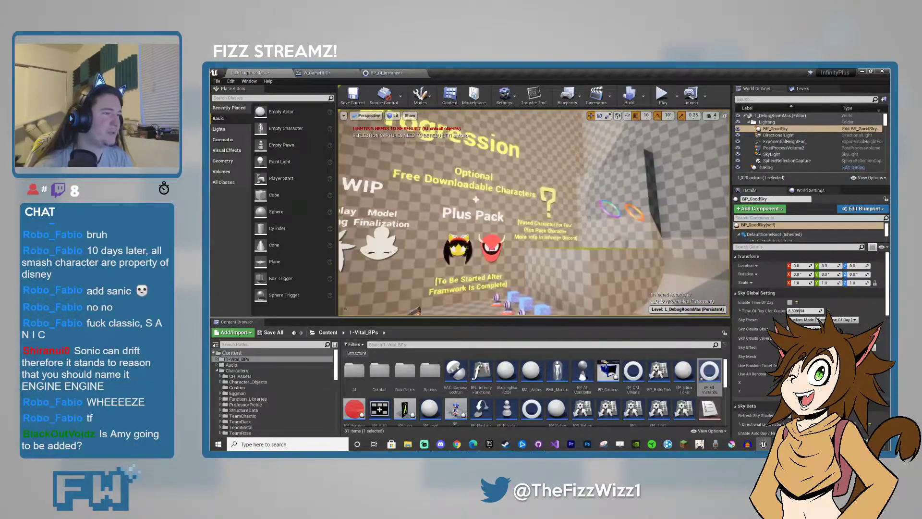
key(w)
right_drag(535, 212, 592, 215)
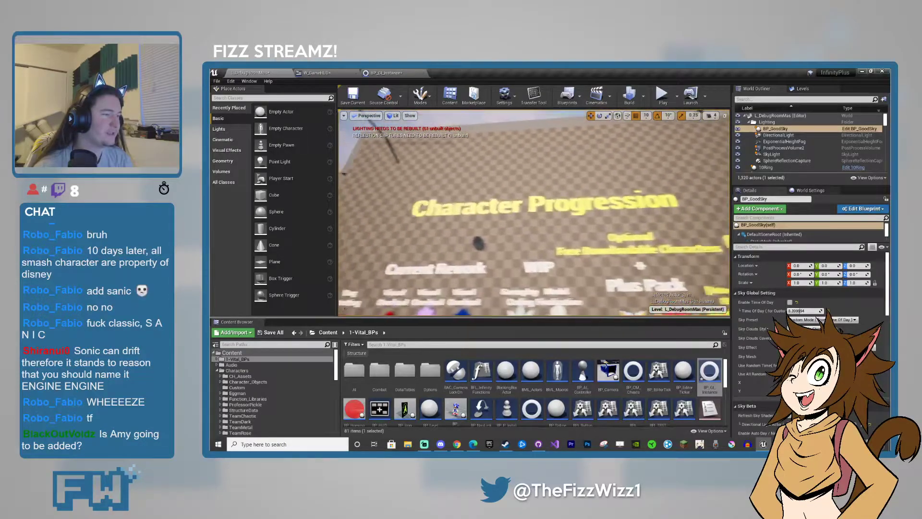
right_drag(534, 212, 471, 211)
Step: Survey the brick loop, the dark blocks, the Character Progression wall and the green-floored corridor of the debug room
right_drag(534, 213, 606, 202)
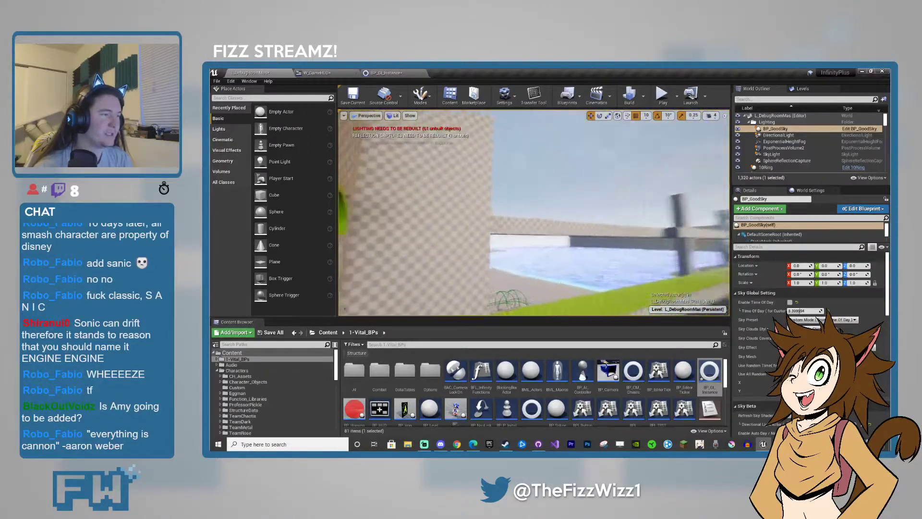
right_drag(534, 212, 438, 207)
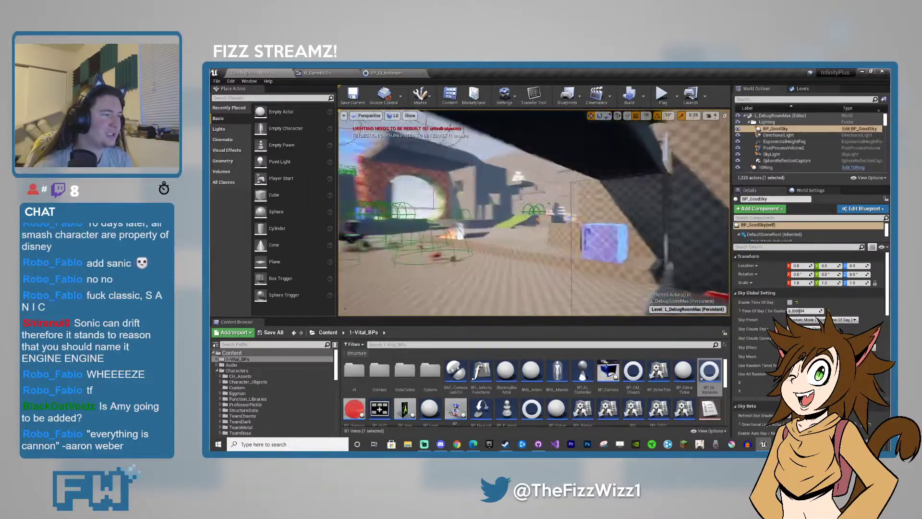
key(w)
key(w)
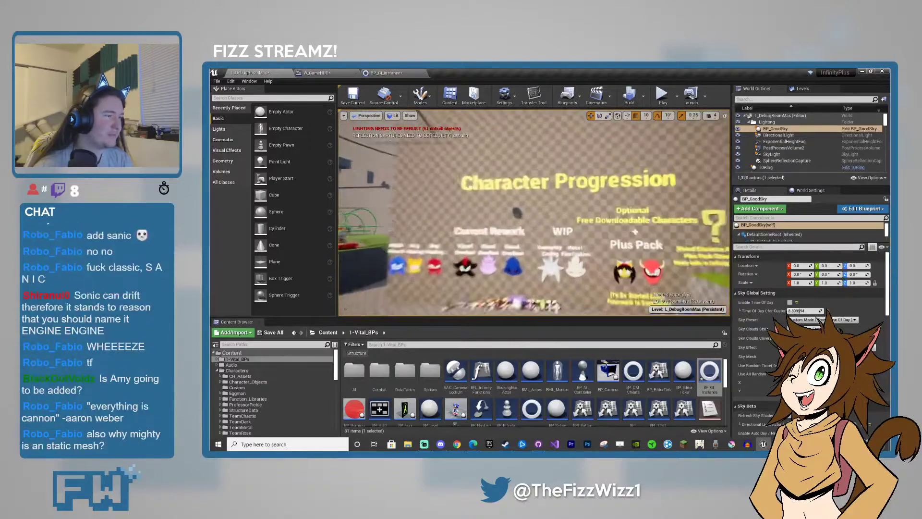
right_drag(534, 212, 384, 206)
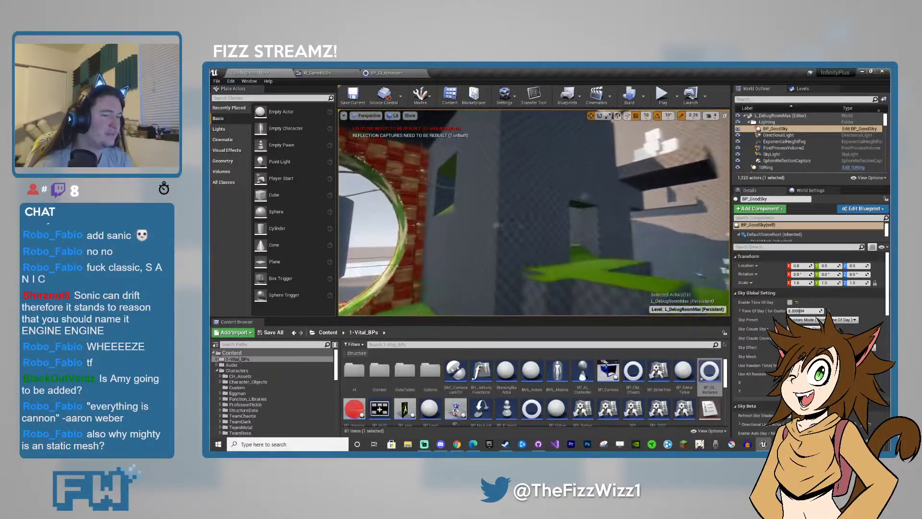
right_drag(534, 213, 625, 213)
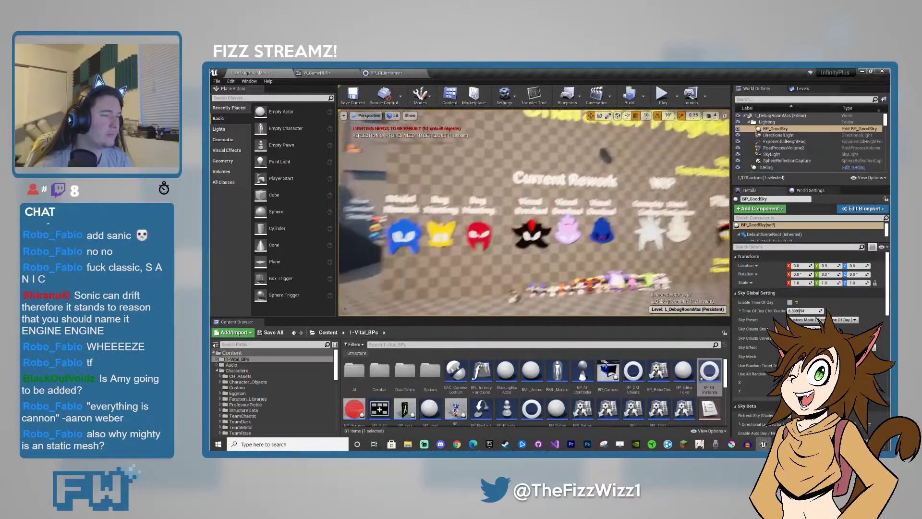
right_drag(534, 212, 649, 212)
right_drag(534, 213, 442, 214)
right_drag(534, 213, 413, 212)
mouse_move(534, 213)
right_down()
mouse_move(521, 214)
mouse_move(591, 212)
mouse_move(536, 212)
right_up()
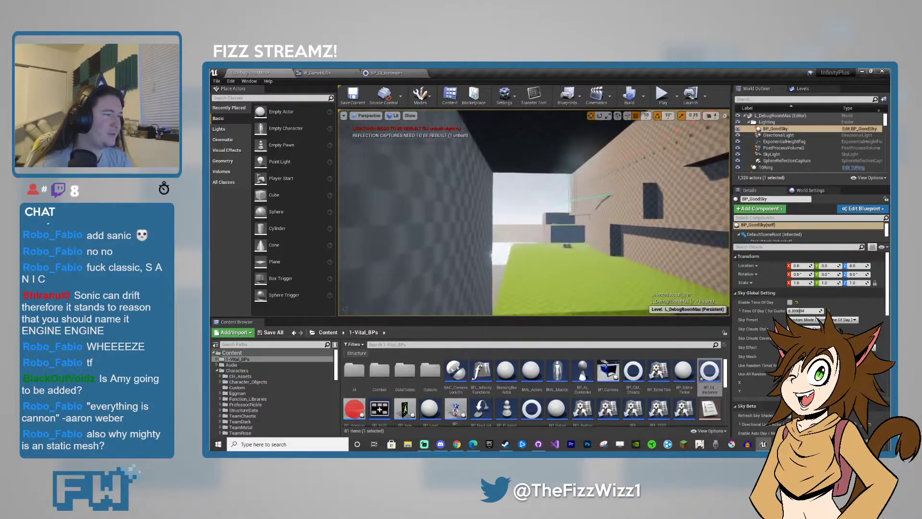
key(w)
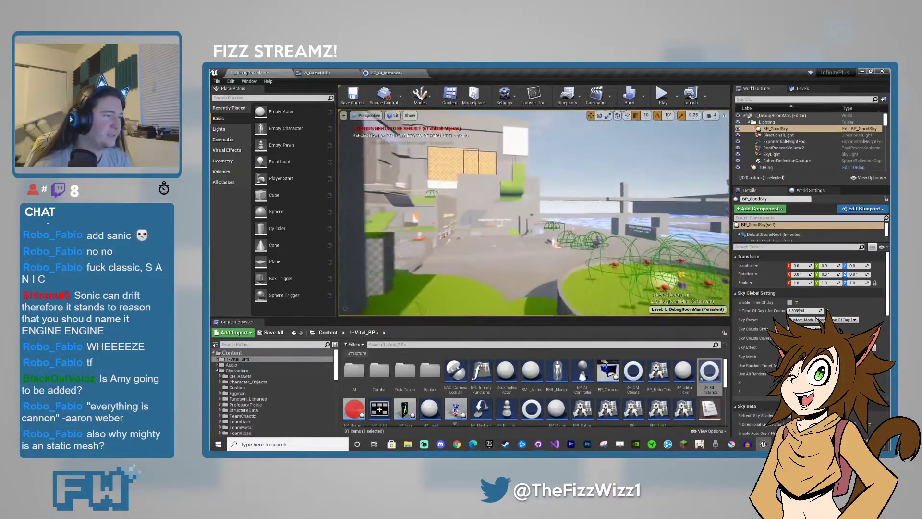
Step: Go to the Character Progression wall and examine the Model Rework and Bug Hunting character icons up close
key(w)
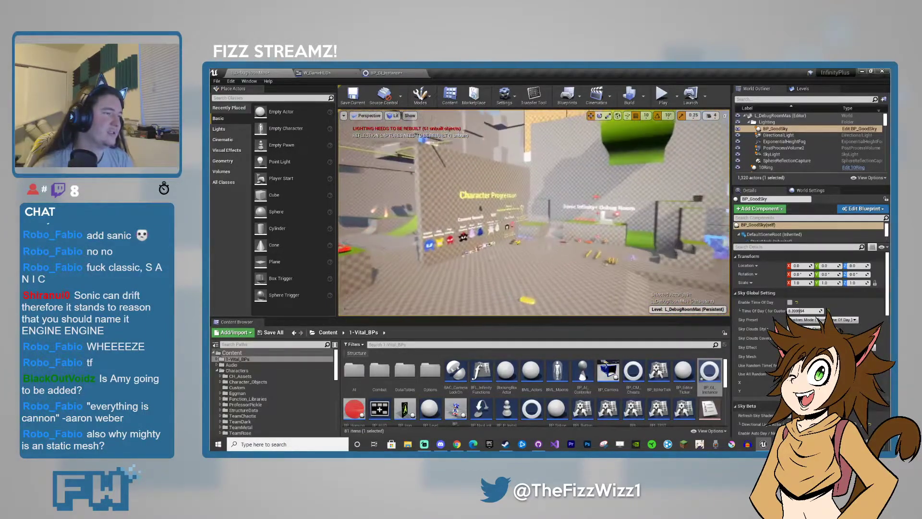
key(w)
right_drag(534, 213, 673, 213)
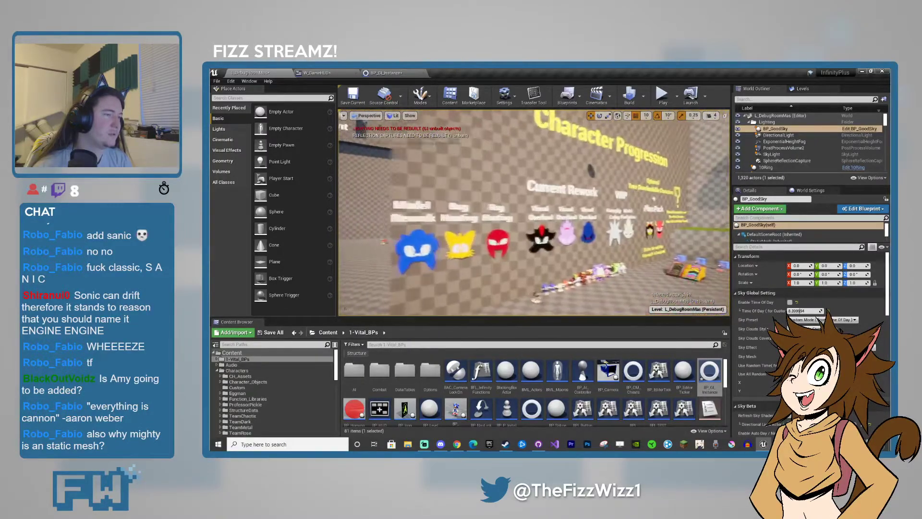
key(w)
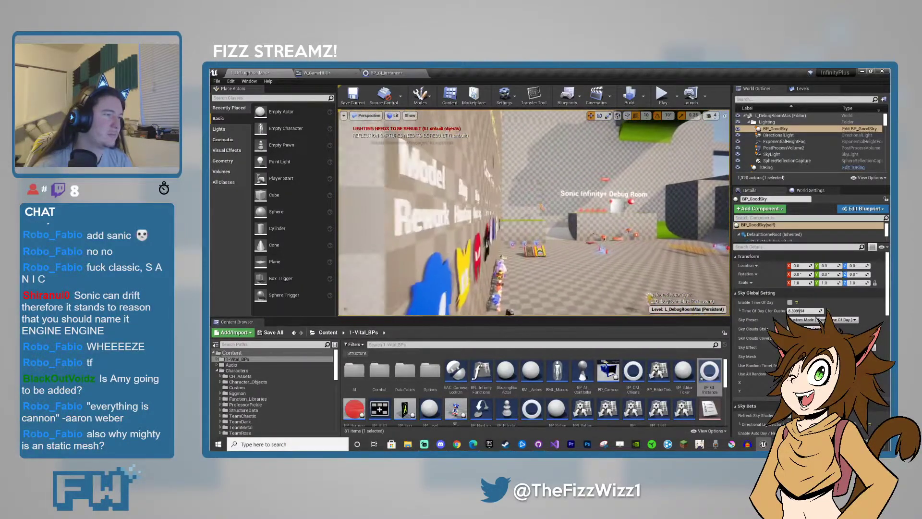
key(w)
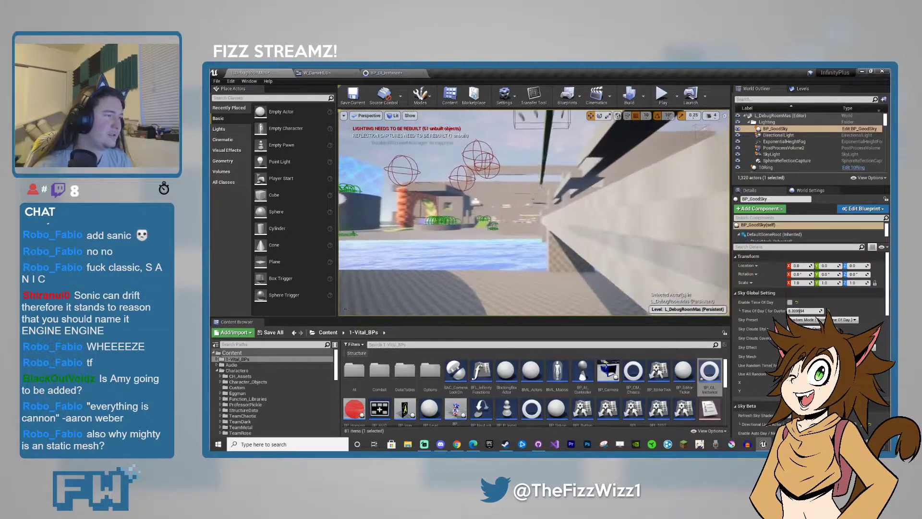
Step: Cross the water back to the Character Progression wall and frame all of its character icons in view
key(w)
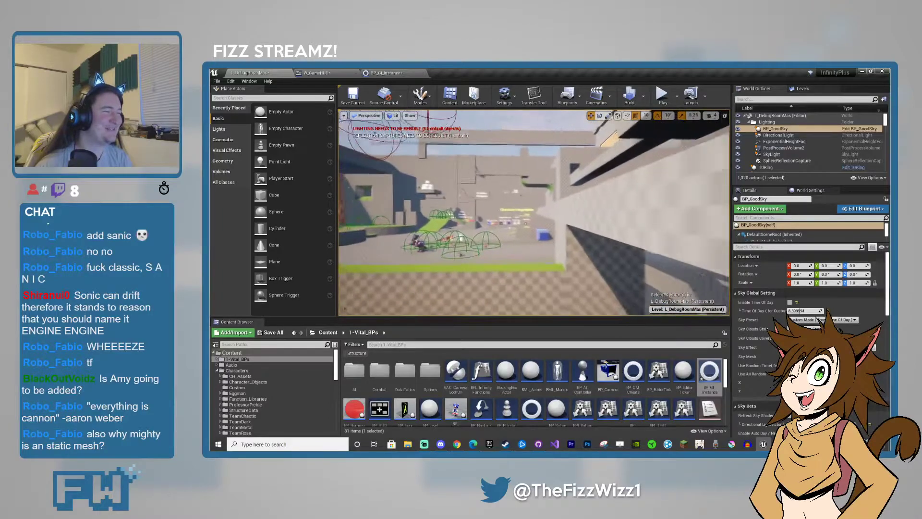
key(w)
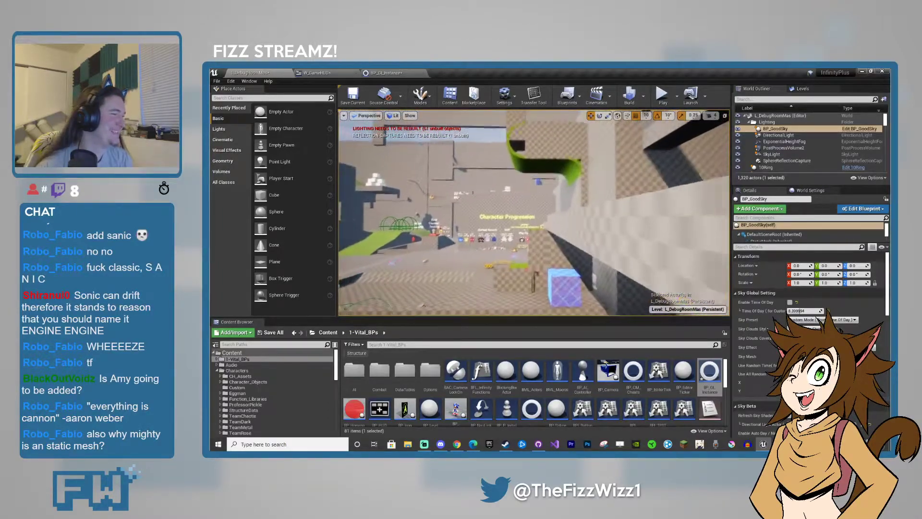
key(w)
right_drag(534, 212, 519, 232)
key(w)
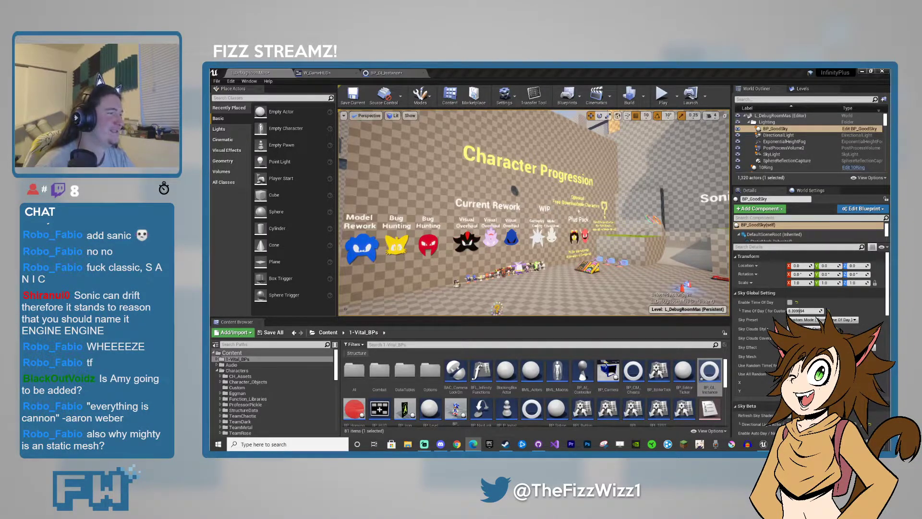
right_drag(535, 213, 533, 223)
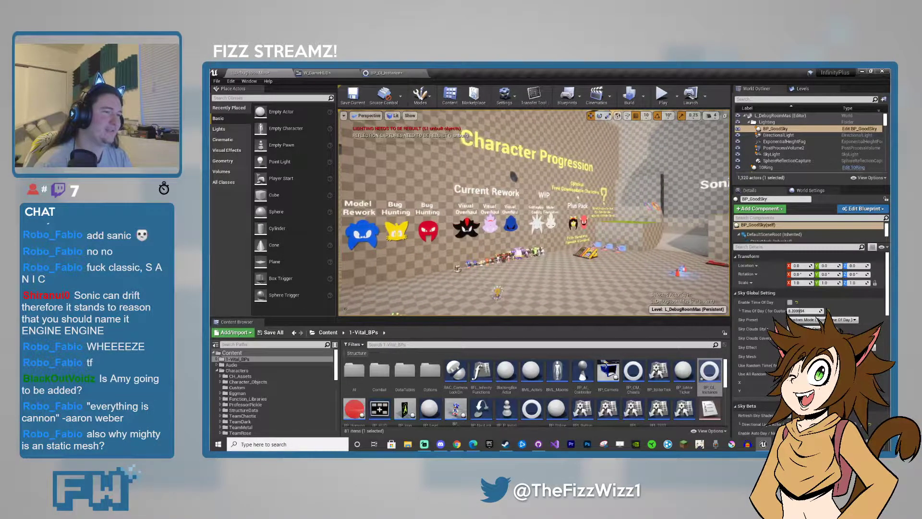
Step: Play-test the debug room level in the editor, end the session, and close the message log and error notification
click(661, 102)
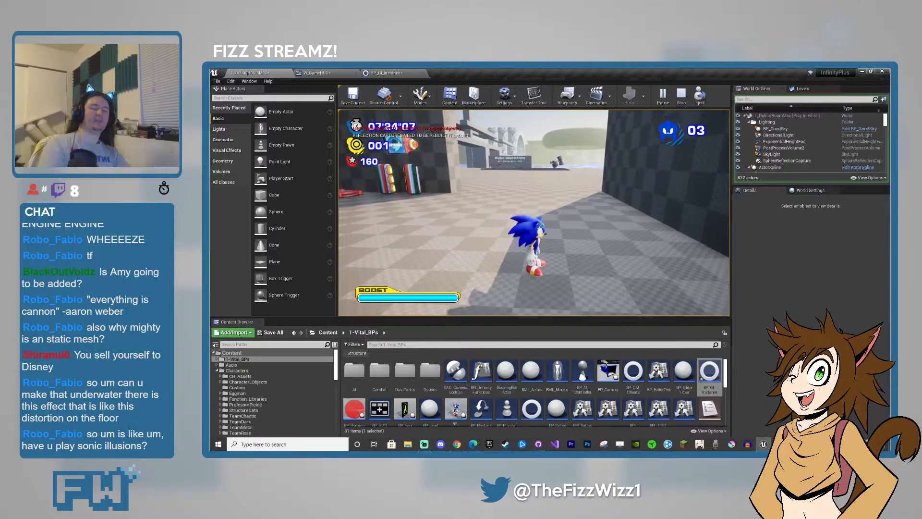
key(Escape)
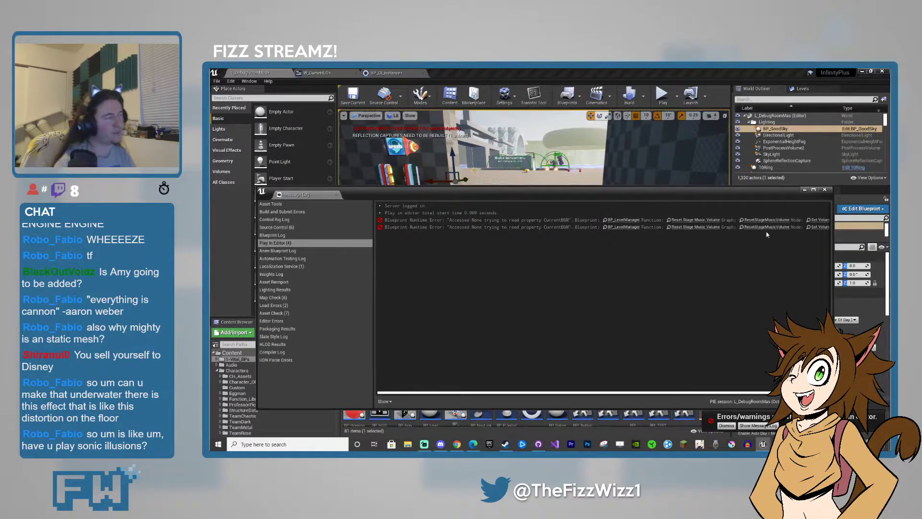
click(825, 189)
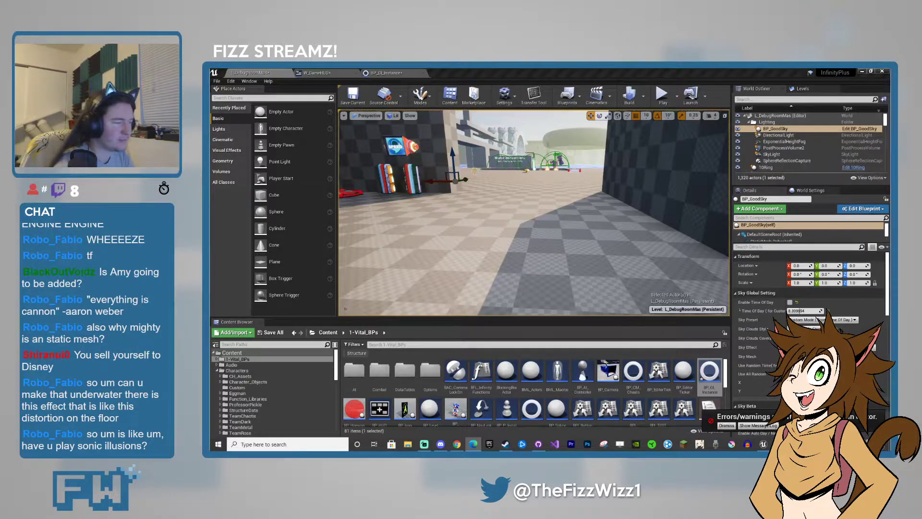
click(731, 426)
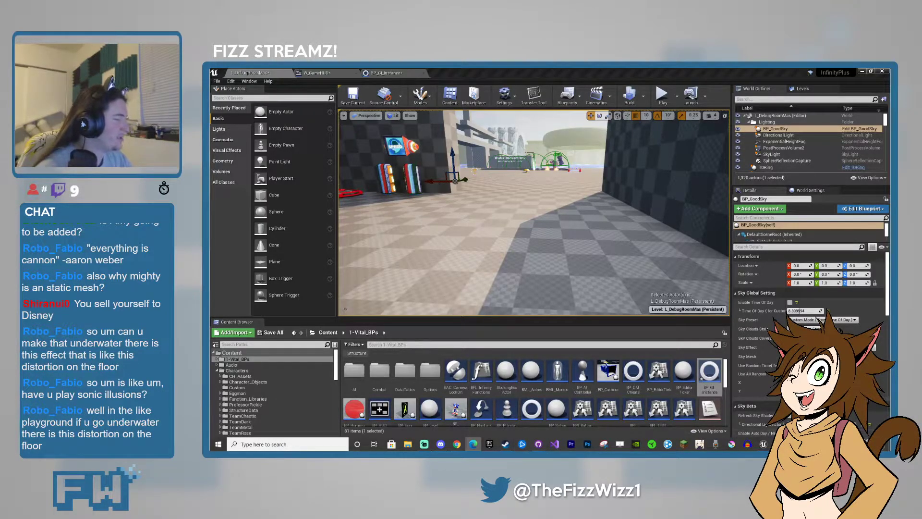
Step: Check the October and November 2021 dates in the system calendar, then close it
click(865, 444)
scroll(790, 315, down, 3)
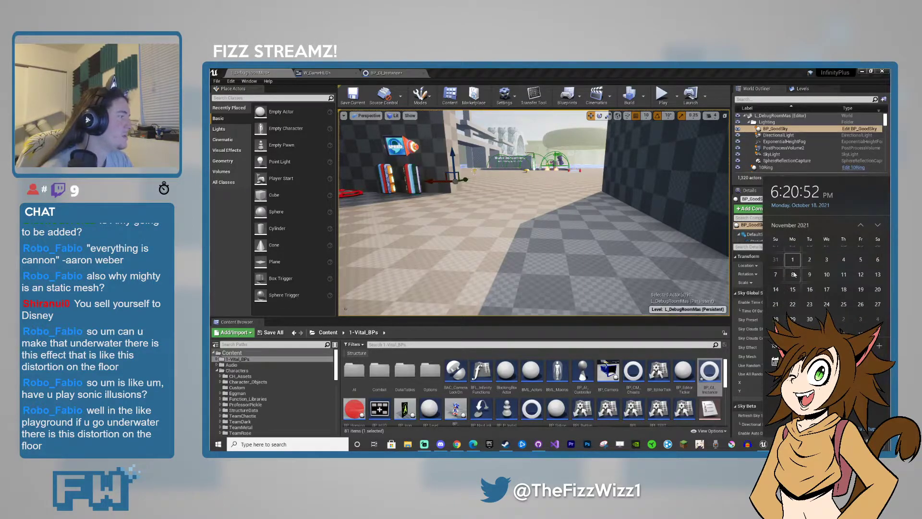
scroll(794, 276, up, 1)
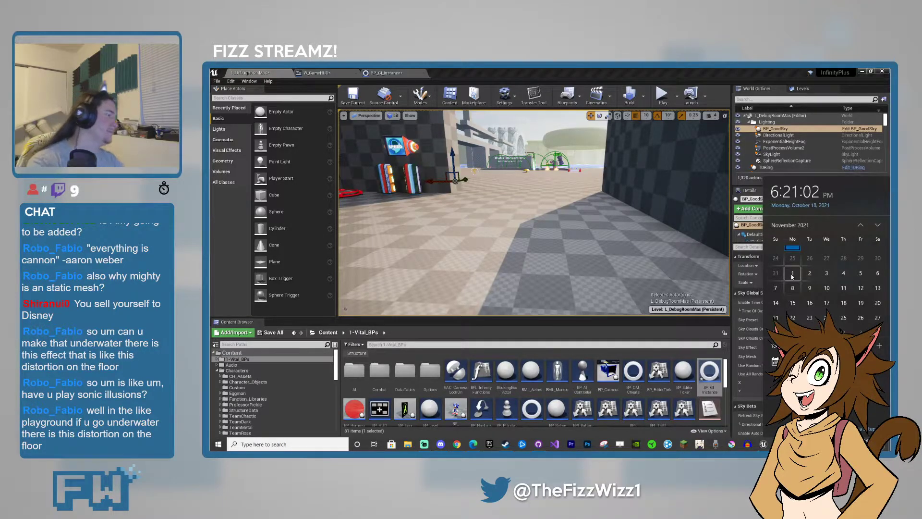
scroll(796, 283, up, 1)
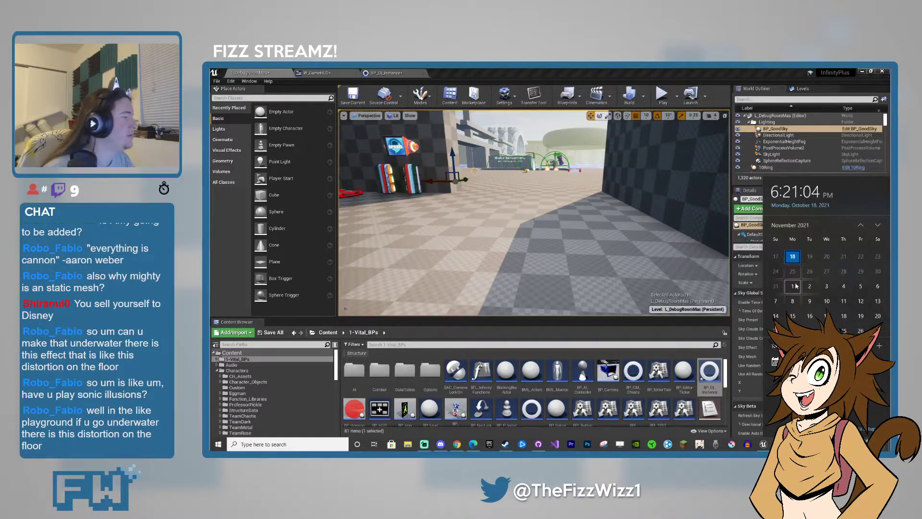
scroll(795, 291, up, 1)
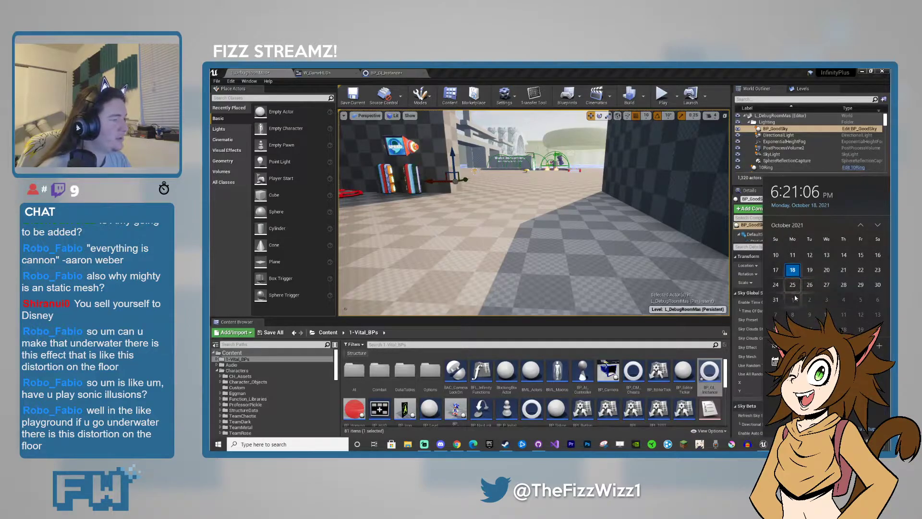
scroll(795, 300, down, 1)
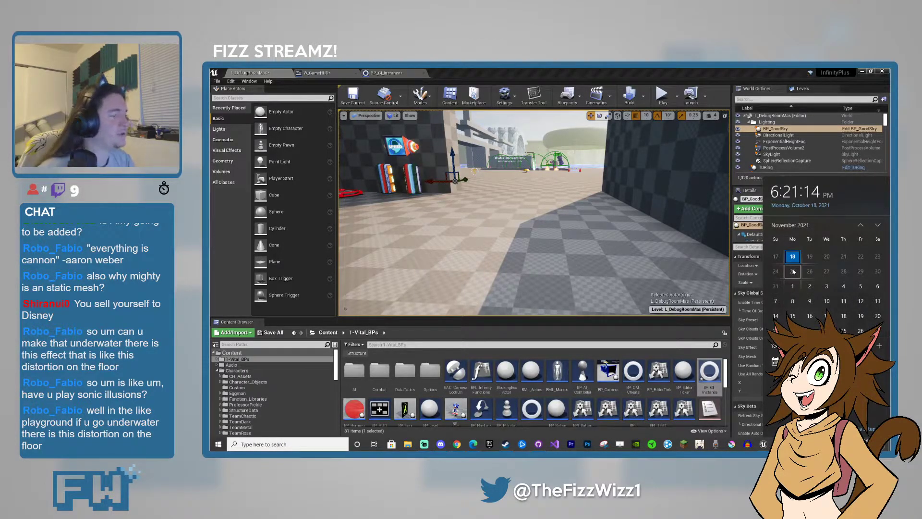
scroll(793, 274, up, 1)
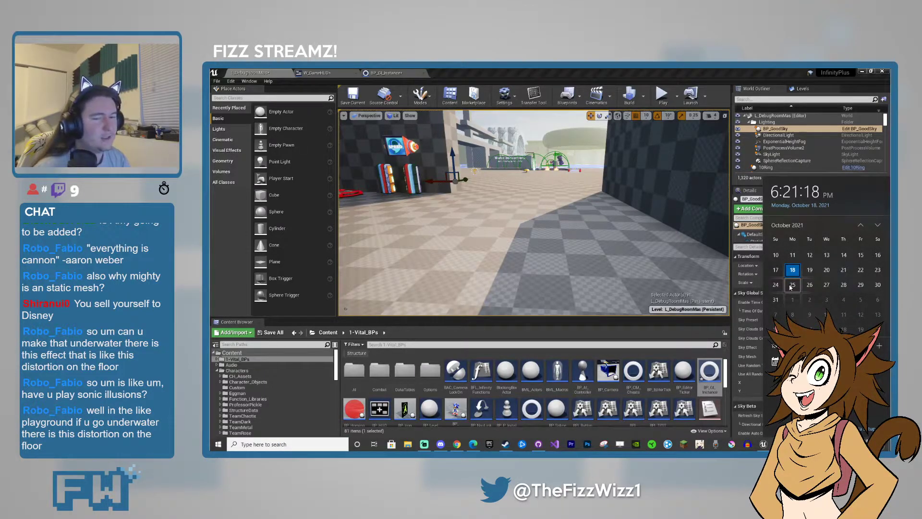
scroll(793, 296, up, 1)
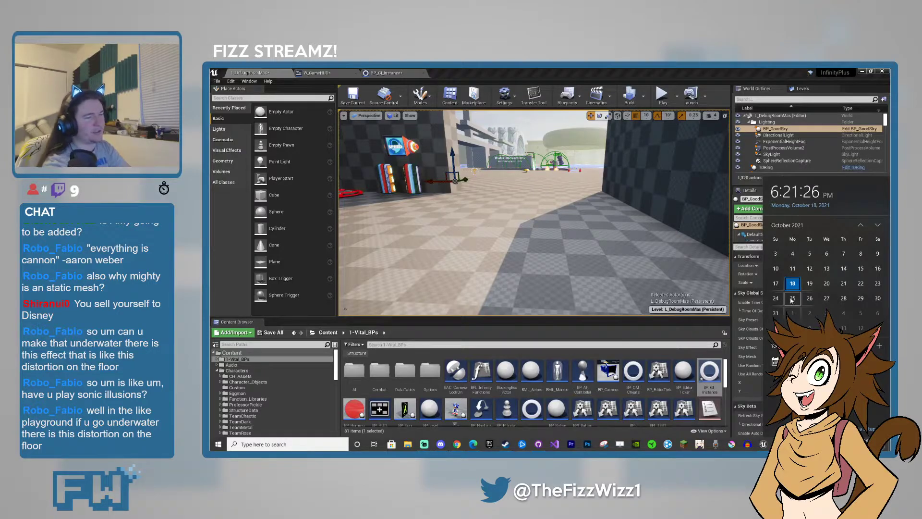
right_click(500, 305)
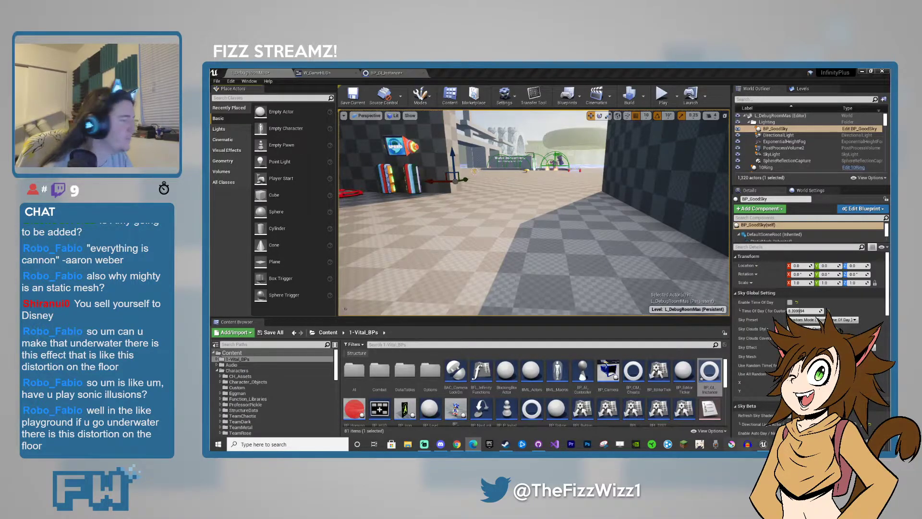
Step: Look ahead to December 2021 in the system calendar and return to October 2021
click(864, 445)
scroll(796, 299, down, 2)
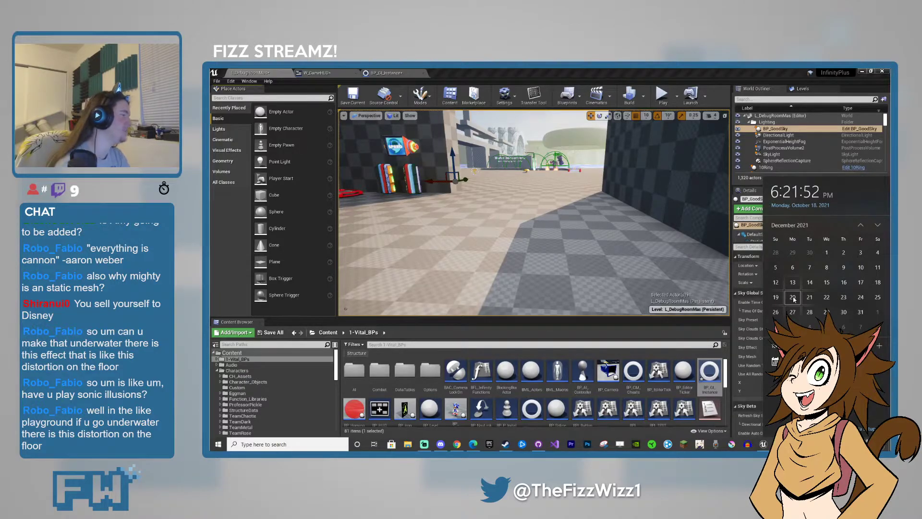
scroll(794, 299, up, 1)
scroll(794, 299, up, 1)
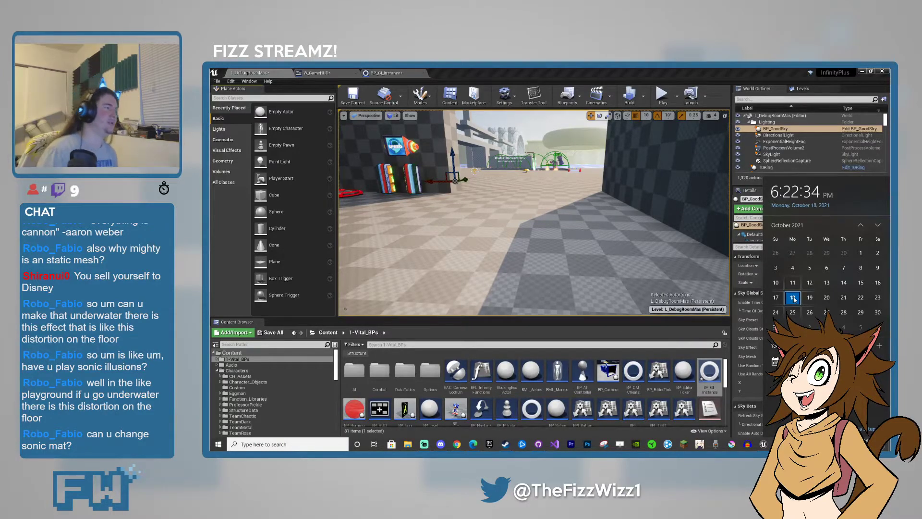
Step: Survey the Water Interactions sign, the checkered floor from above, and the enclosed area with pale blocks
right_drag(580, 169, 673, 180)
key(w)
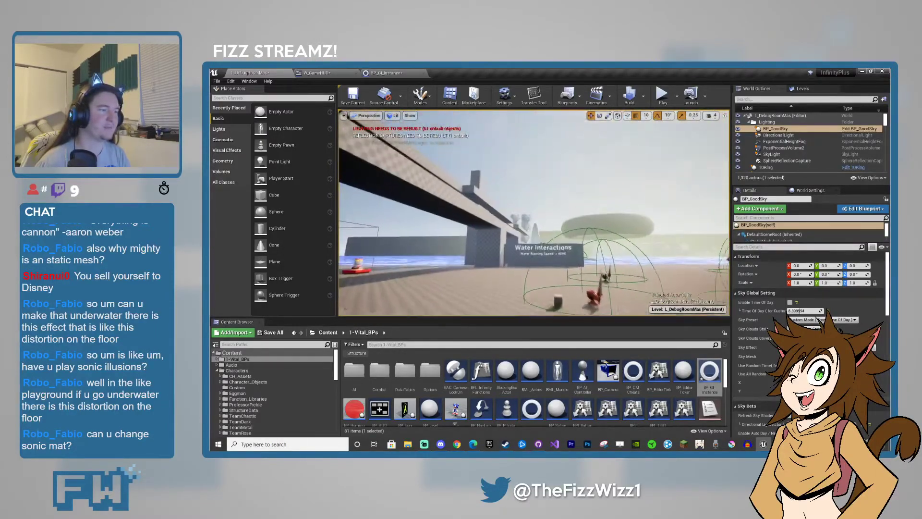
right_drag(673, 180, 675, 149)
key(w)
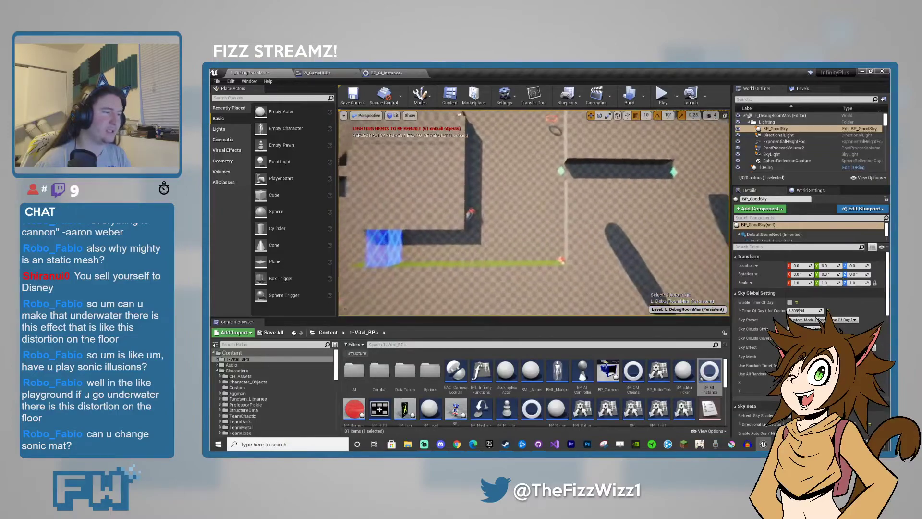
right_drag(675, 149, 658, 118)
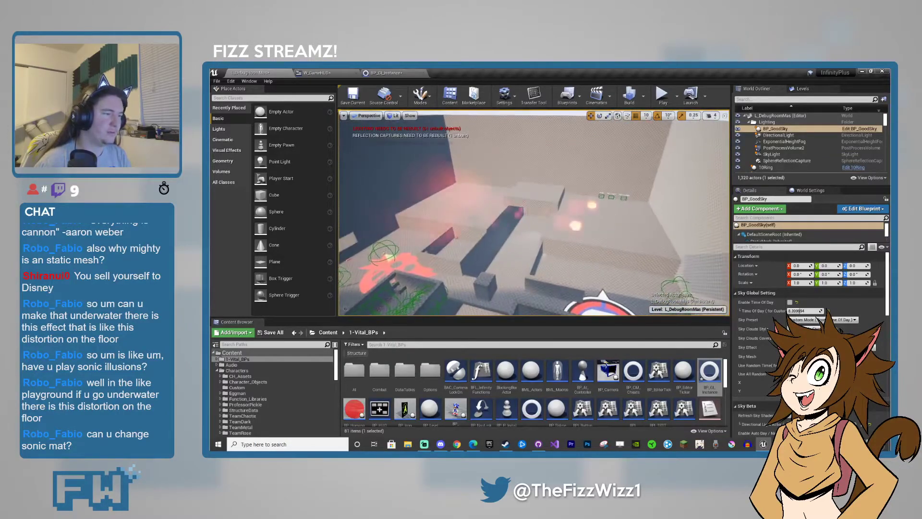
right_drag(658, 118, 646, 114)
key(w)
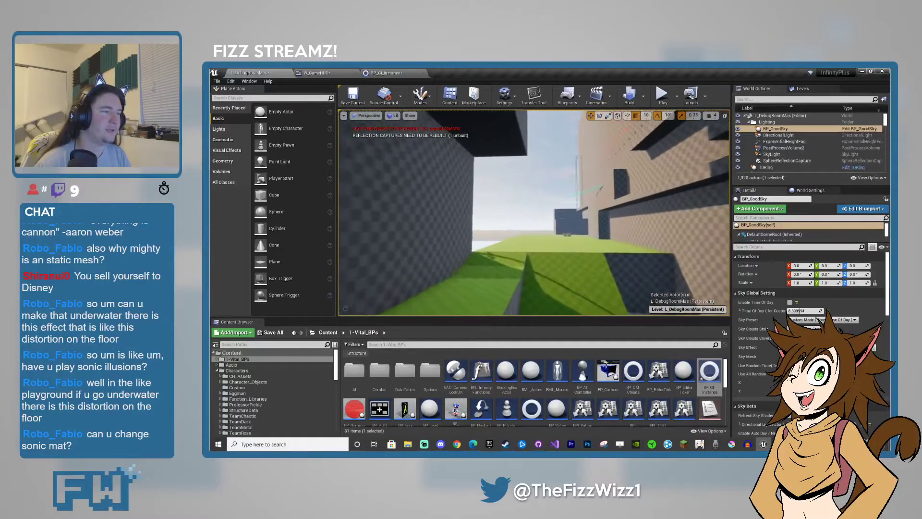
Step: Look over the debug room from the green-floored corridor past the waterside to the round grass platform and brick loop
key(w)
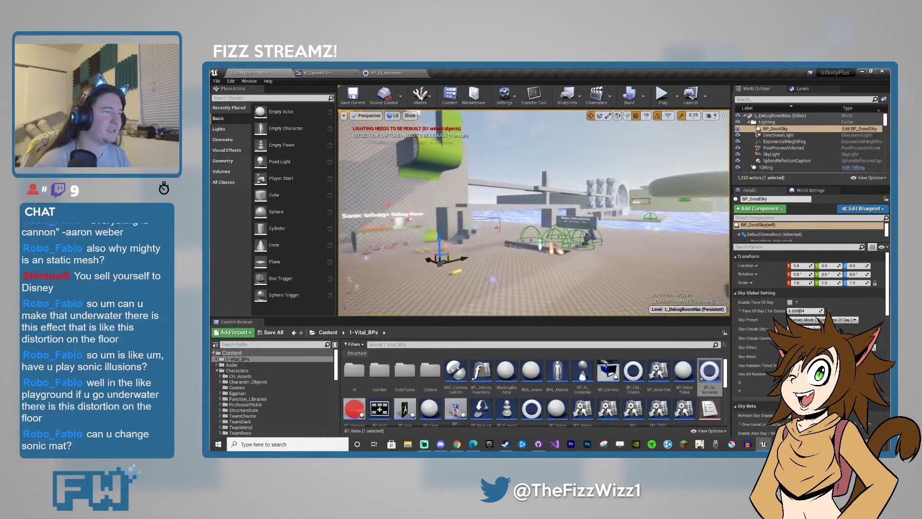
key(w)
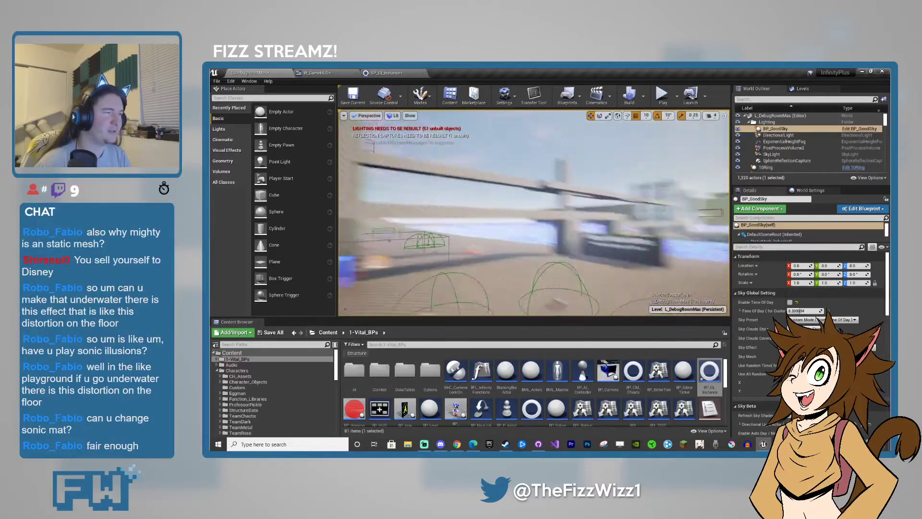
key(w)
key(w)
key(w)
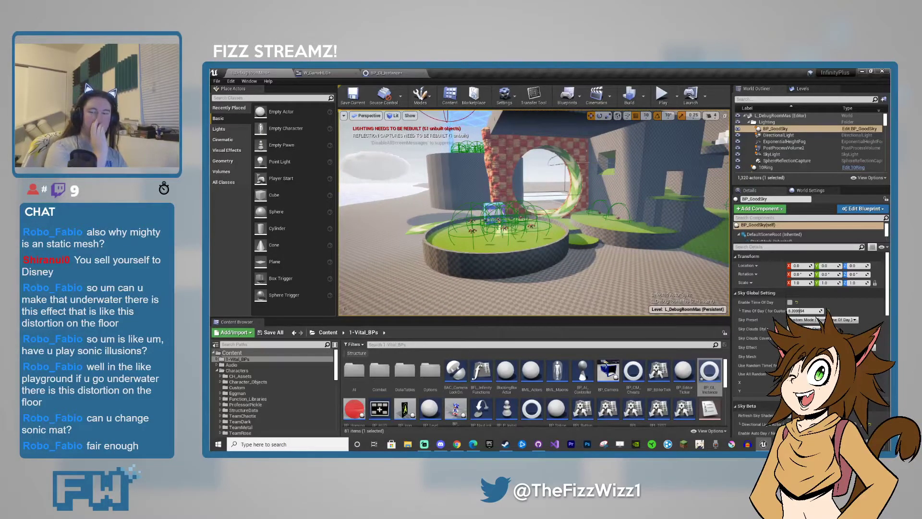